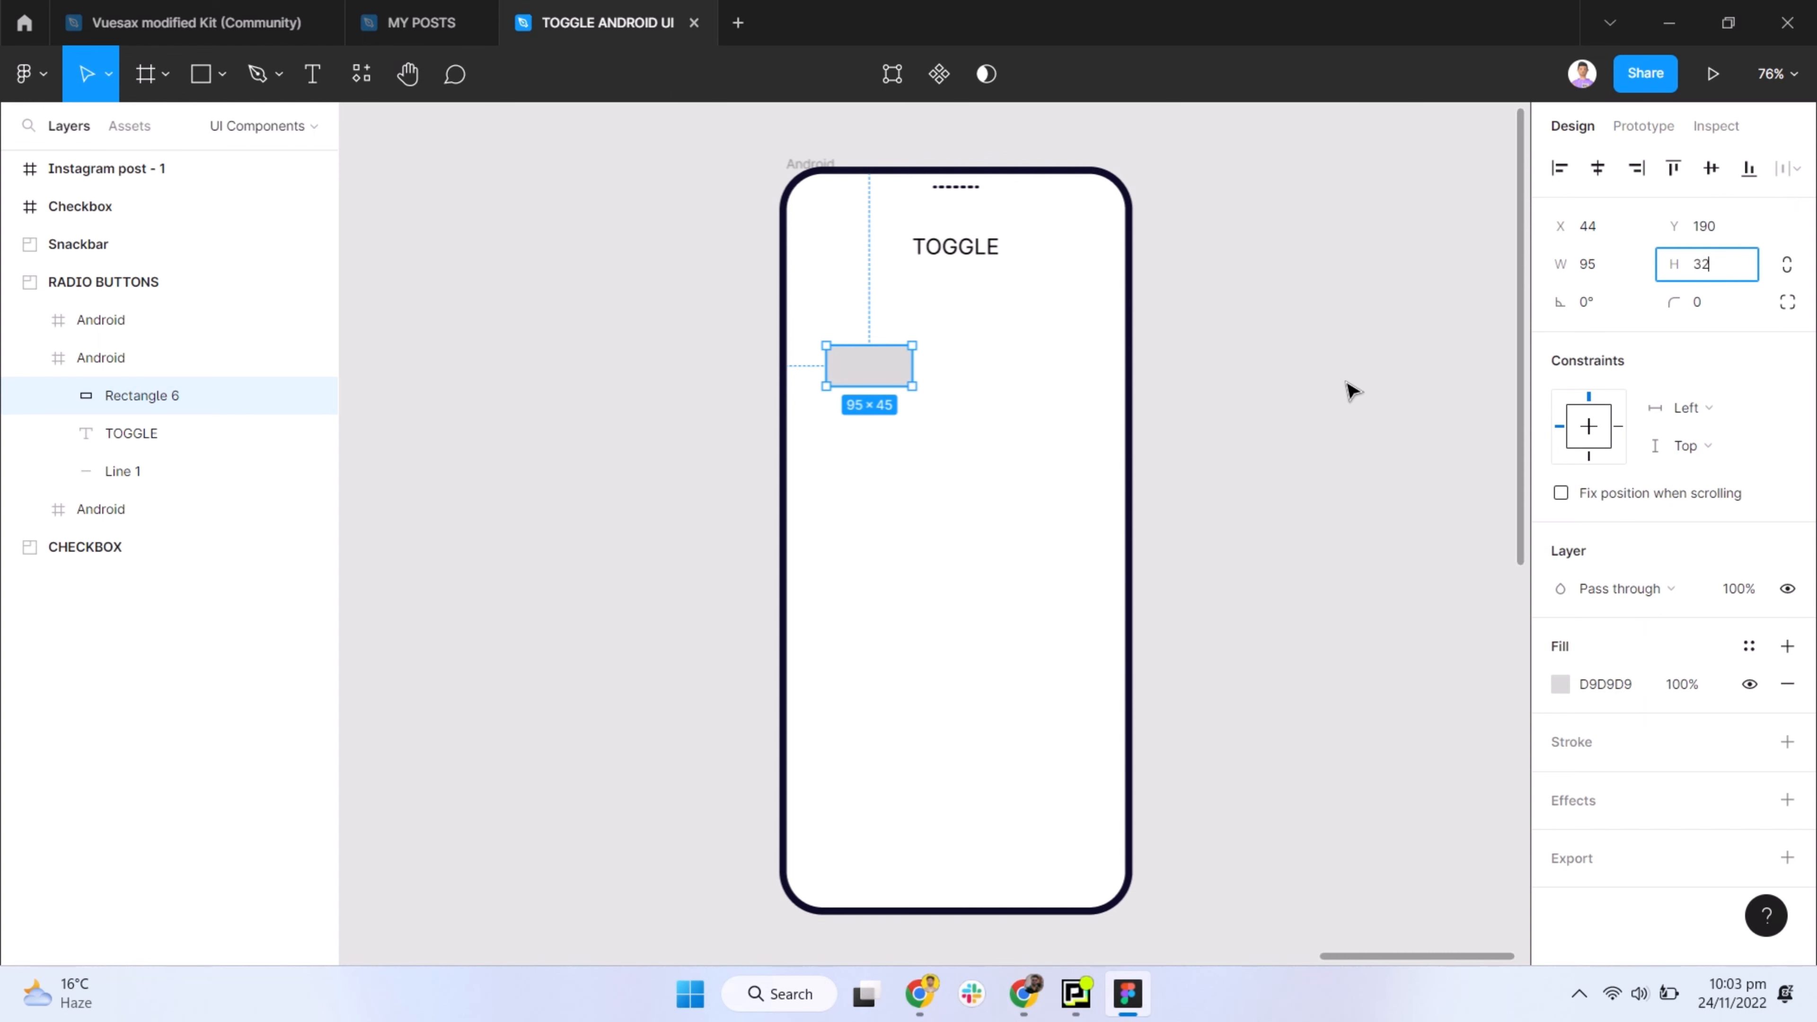
- Set the grey rectangle's width to 72 and its height to 40
key("Escape")
scroll(872, 357, "up", 3)
left_click(884, 351)
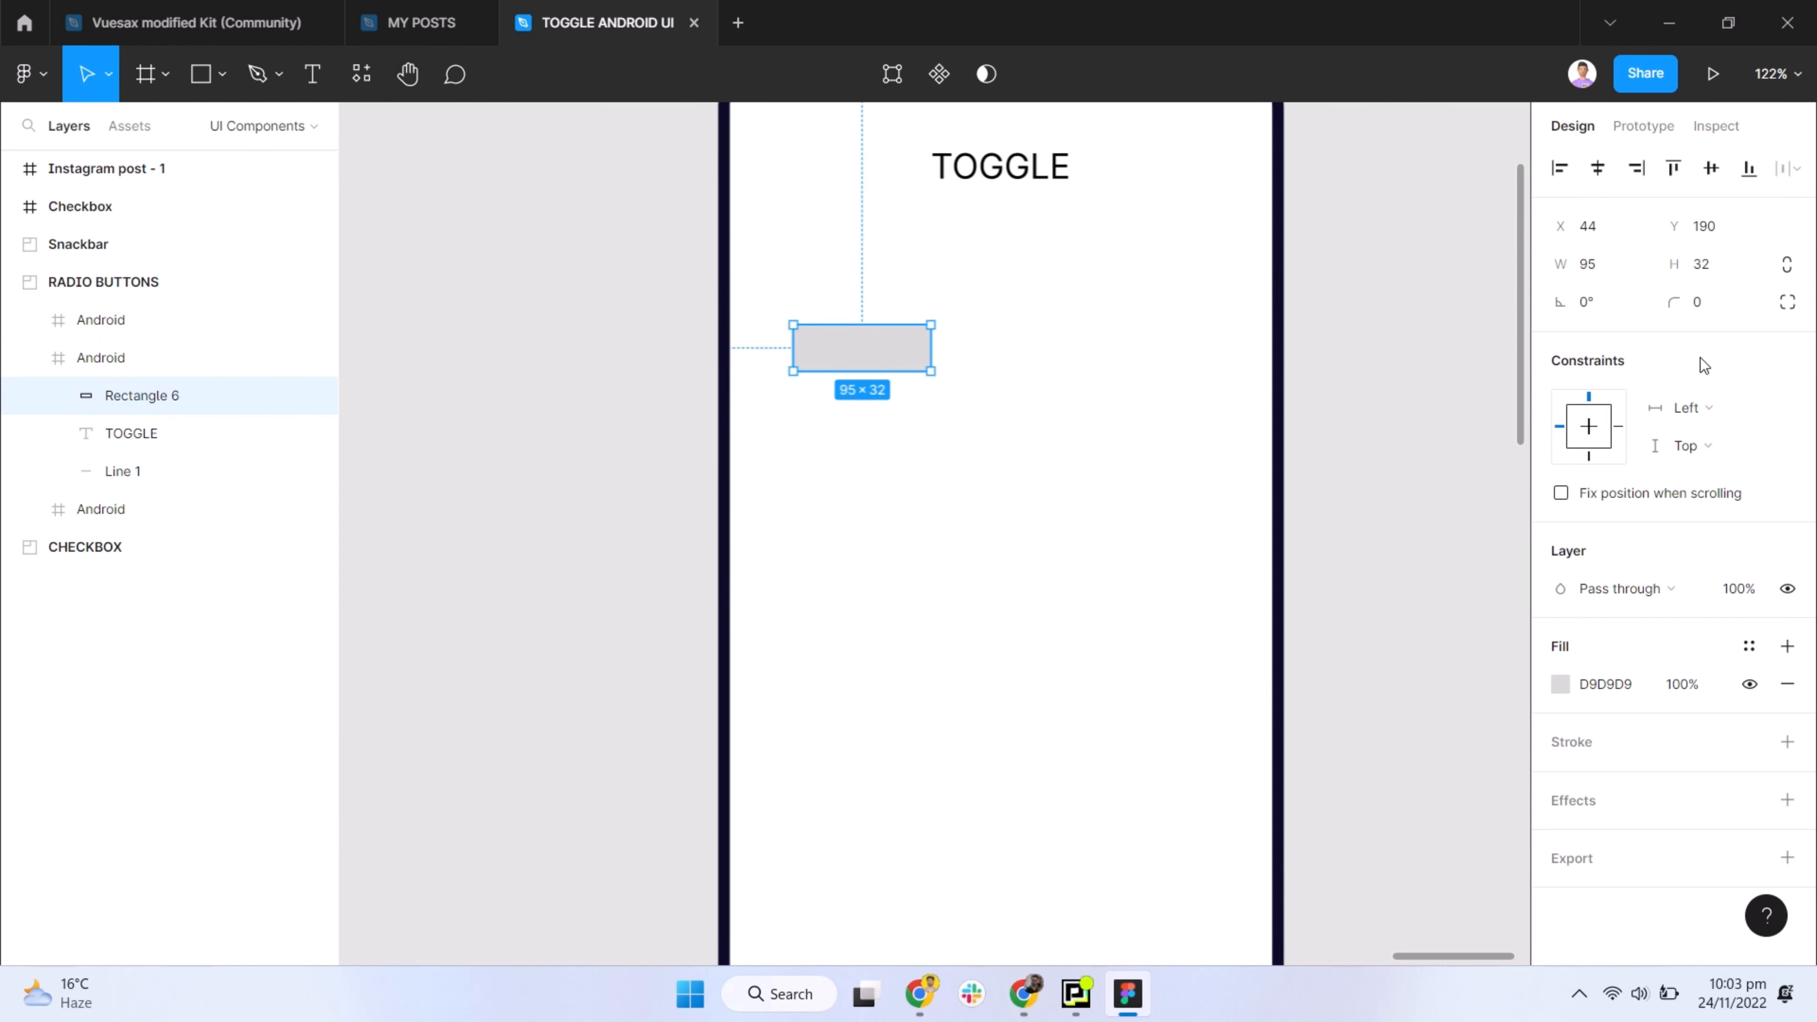
left_click(1718, 264)
left_click(1618, 267)
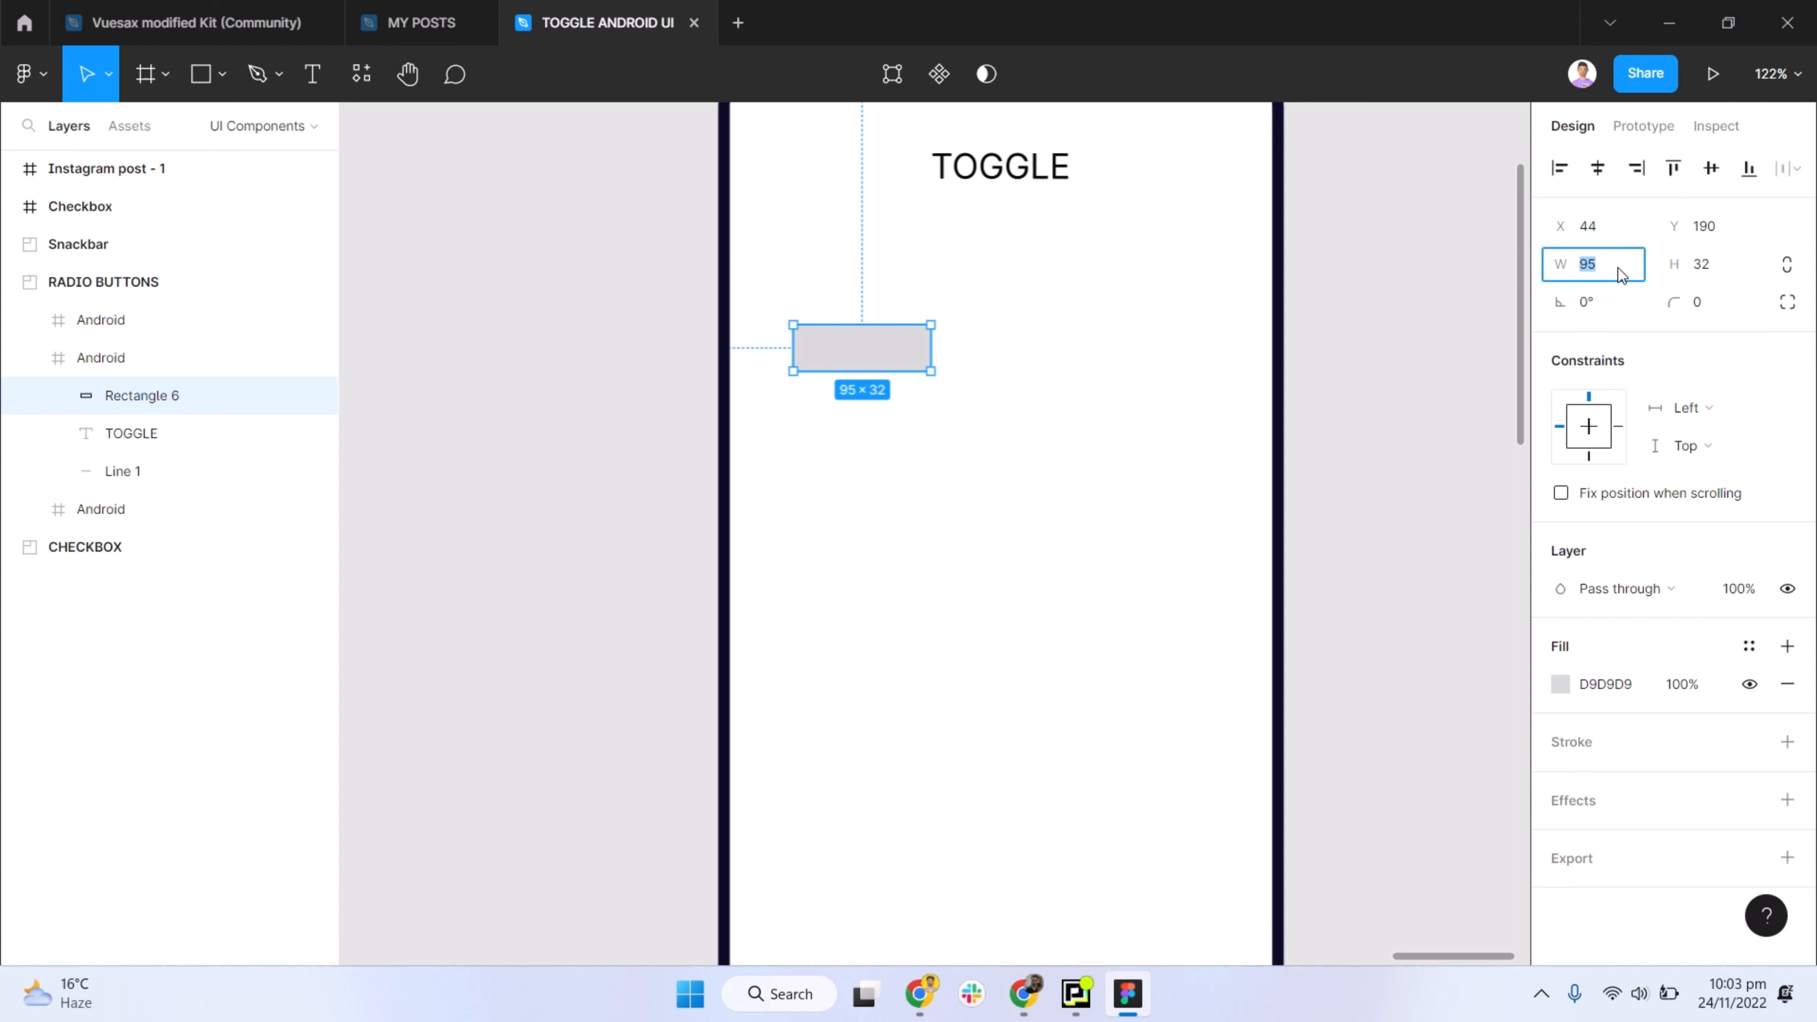
type("72")
key("Return")
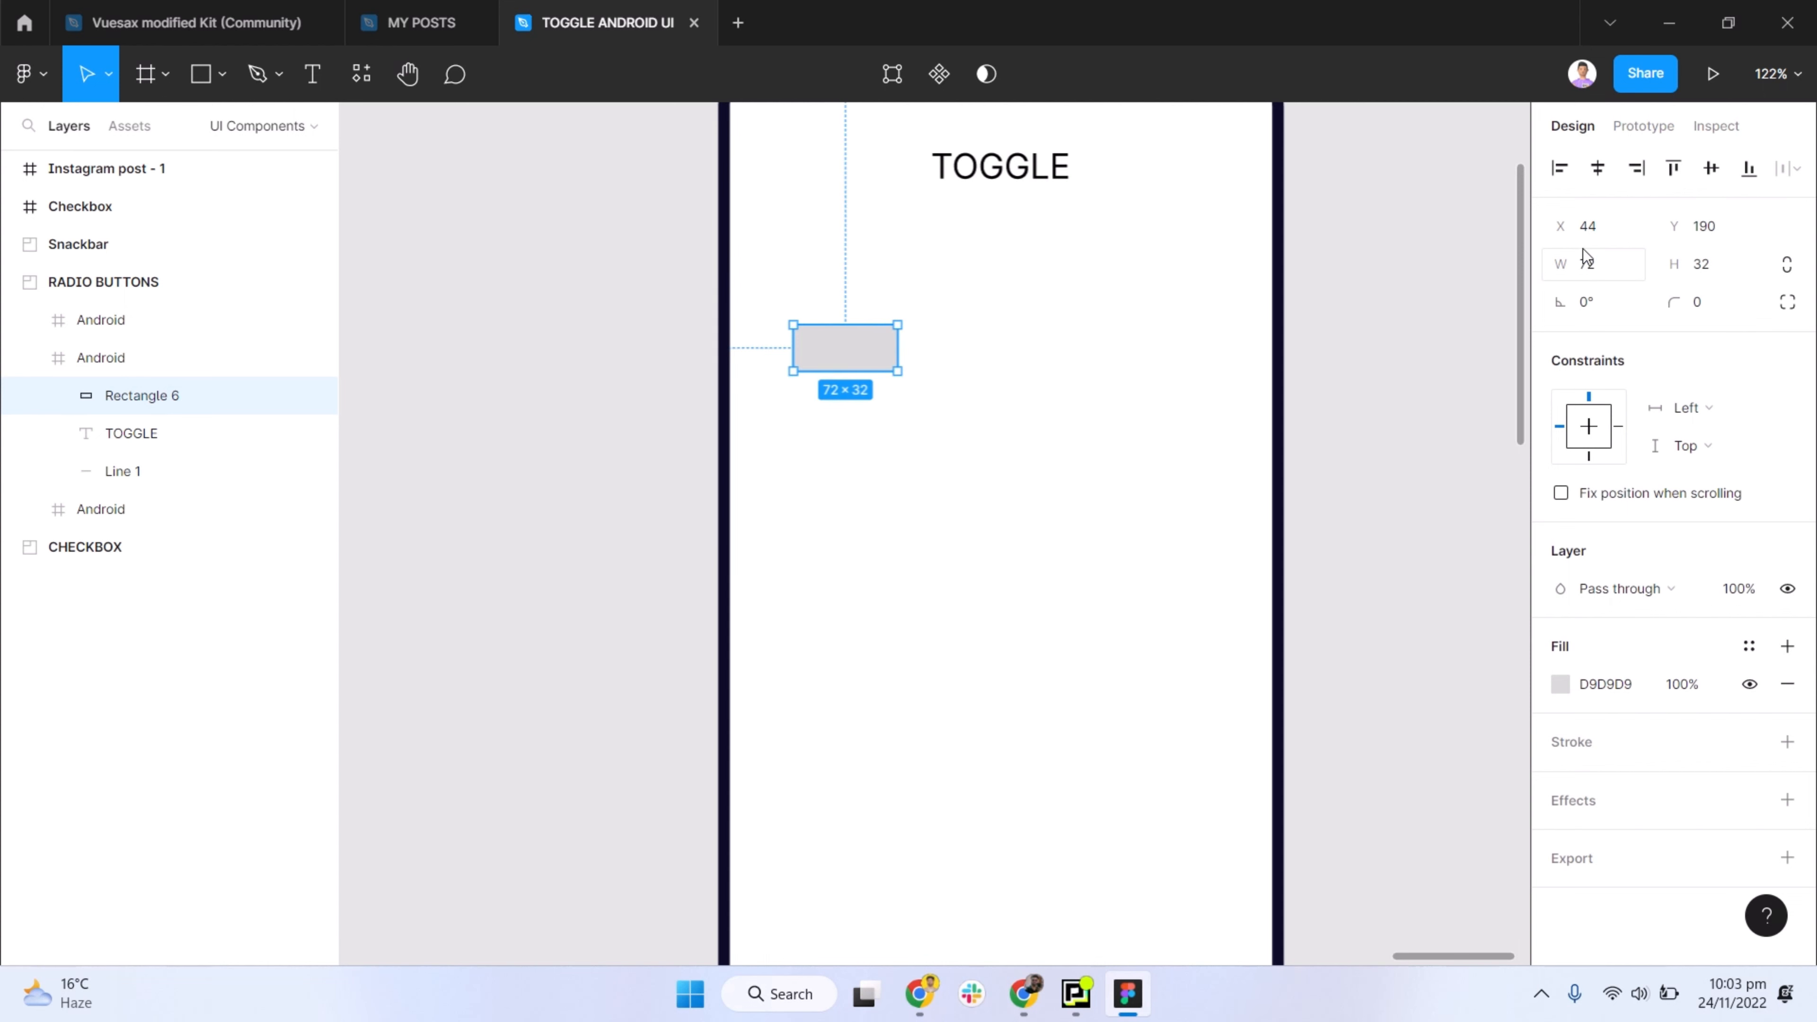
left_click(1315, 292)
left_click(871, 365)
key("Return")
- Round the rectangle into a pill shape with a corner radius of 30
left_click(1698, 309)
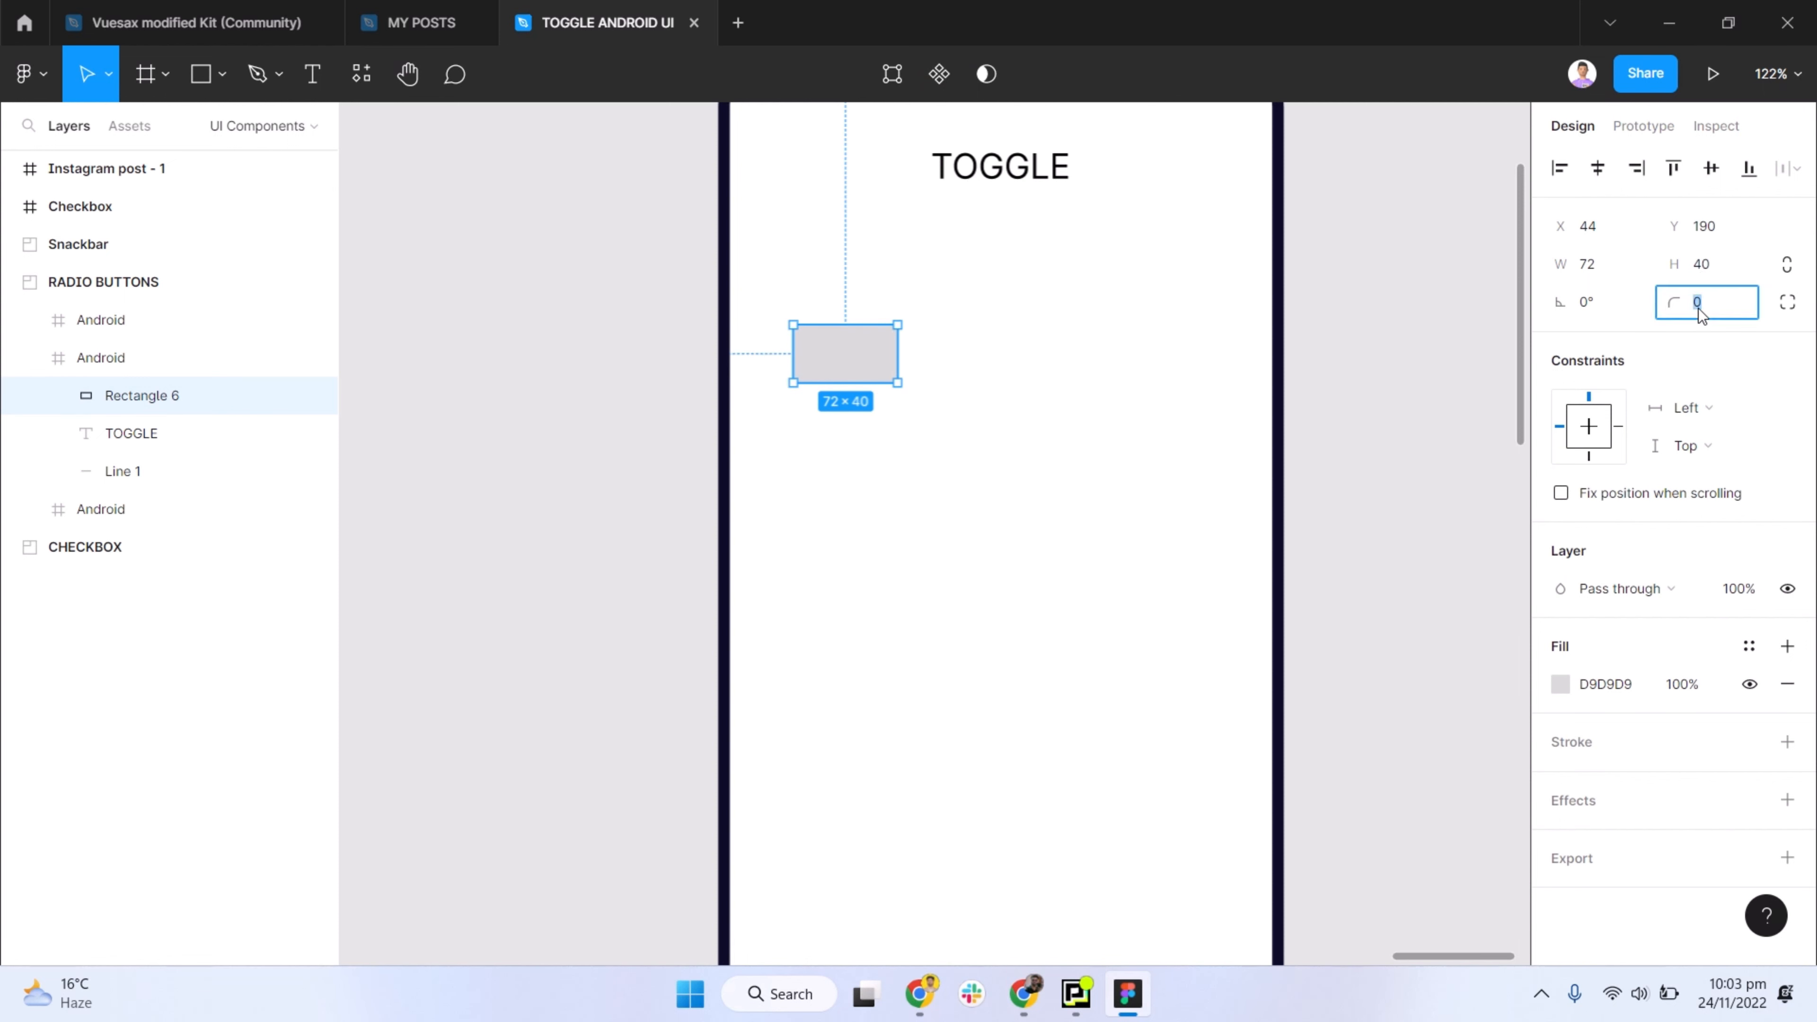
type("20")
key("Return")
left_click(1482, 416)
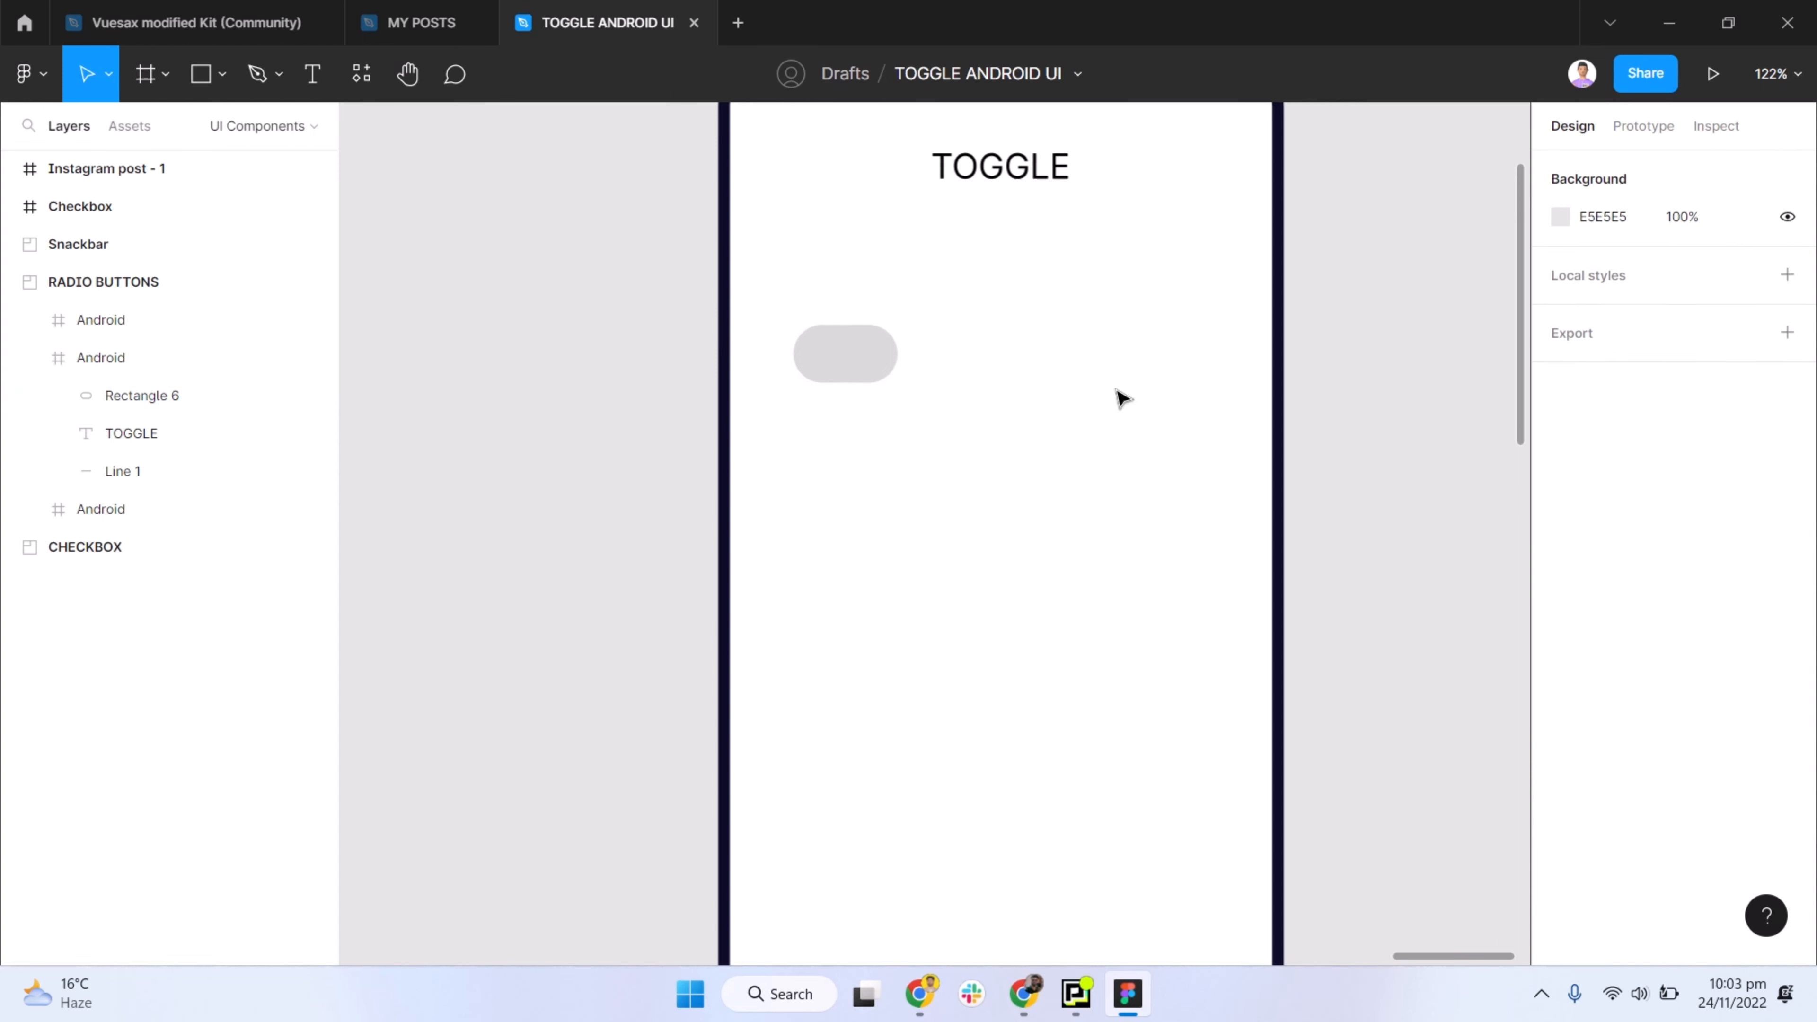
left_click(864, 349)
scroll(787, 361, "up", 3)
scroll(815, 363, "up", 2)
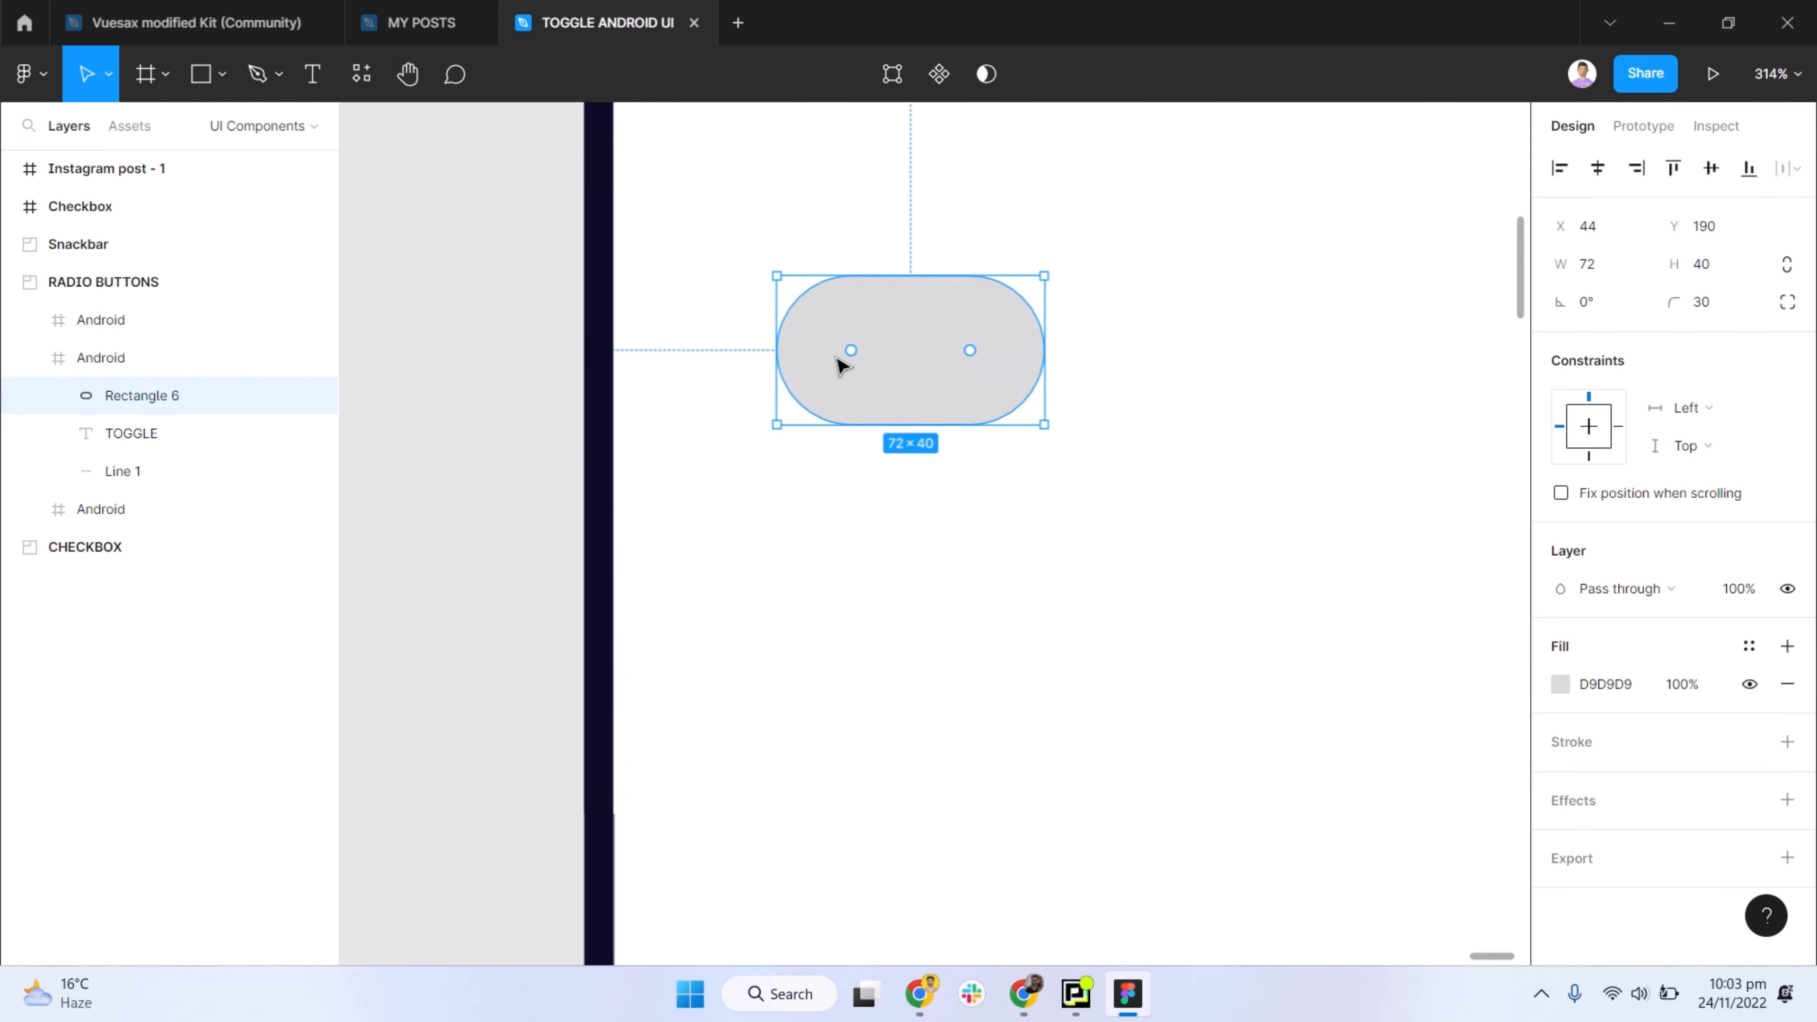
left_click(1561, 685)
scroll(962, 540, "down", 6)
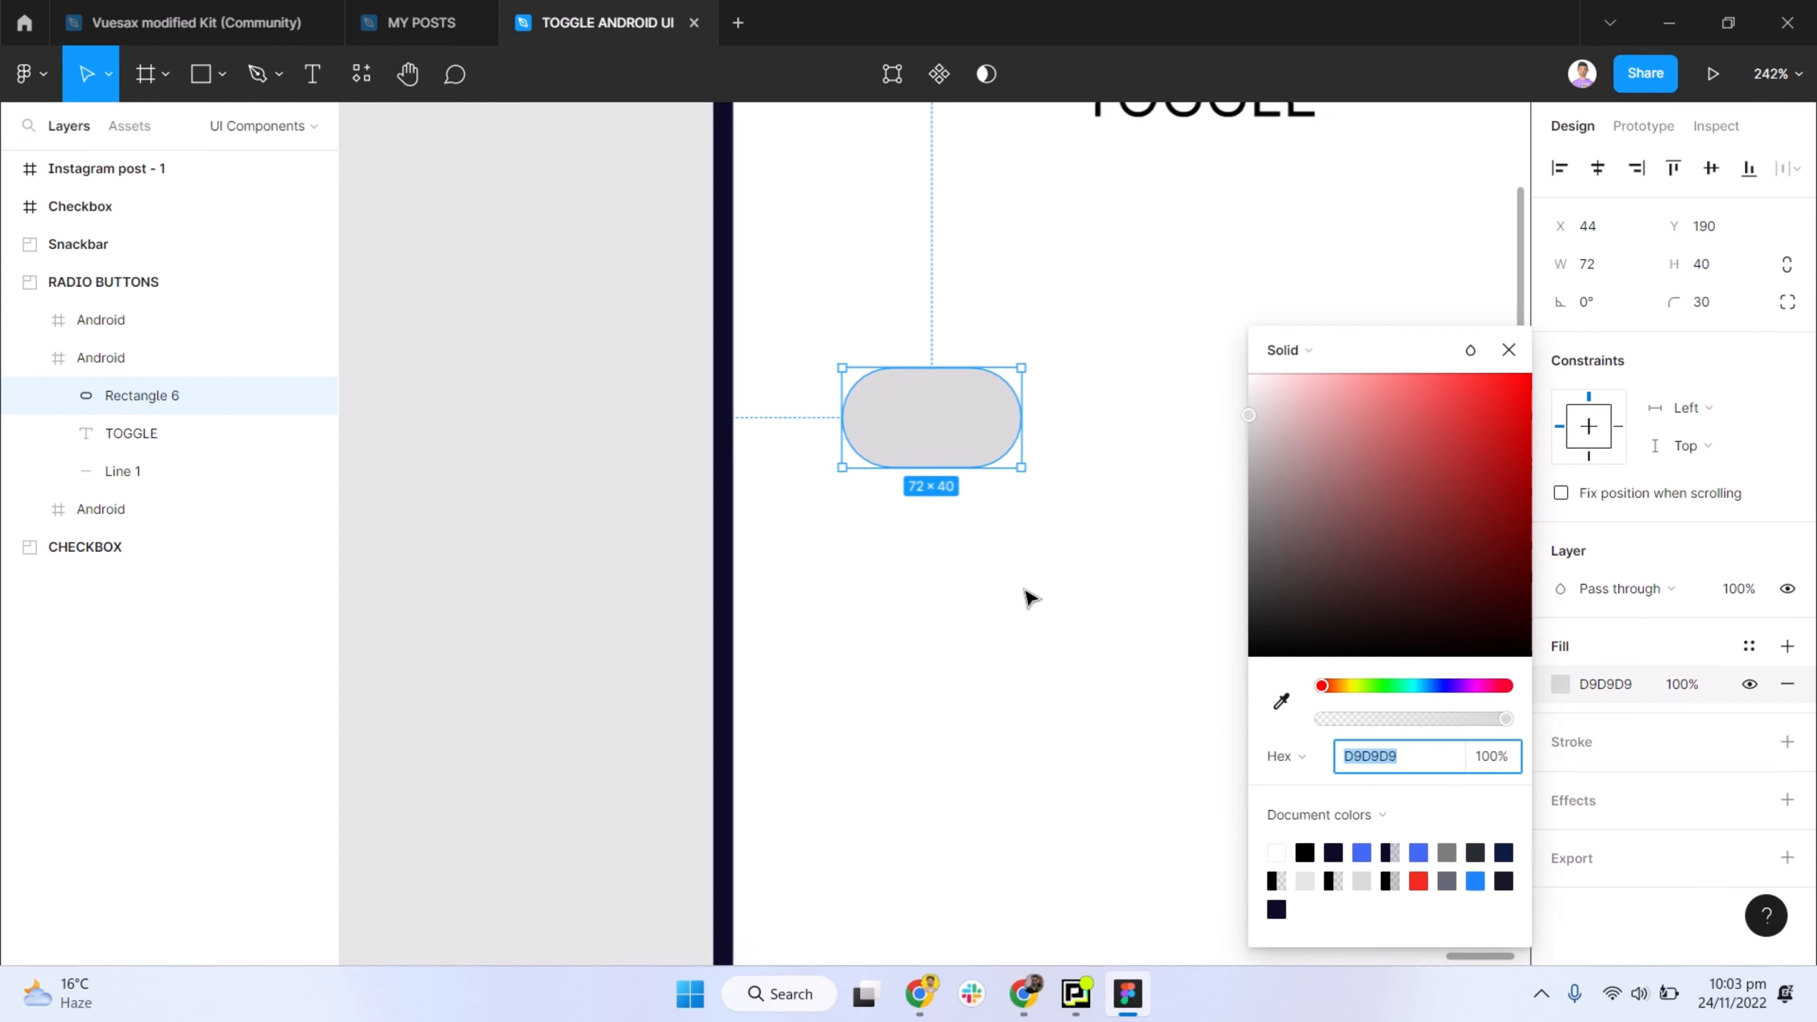
left_click(751, 556)
scroll(1151, 528, "right", 3)
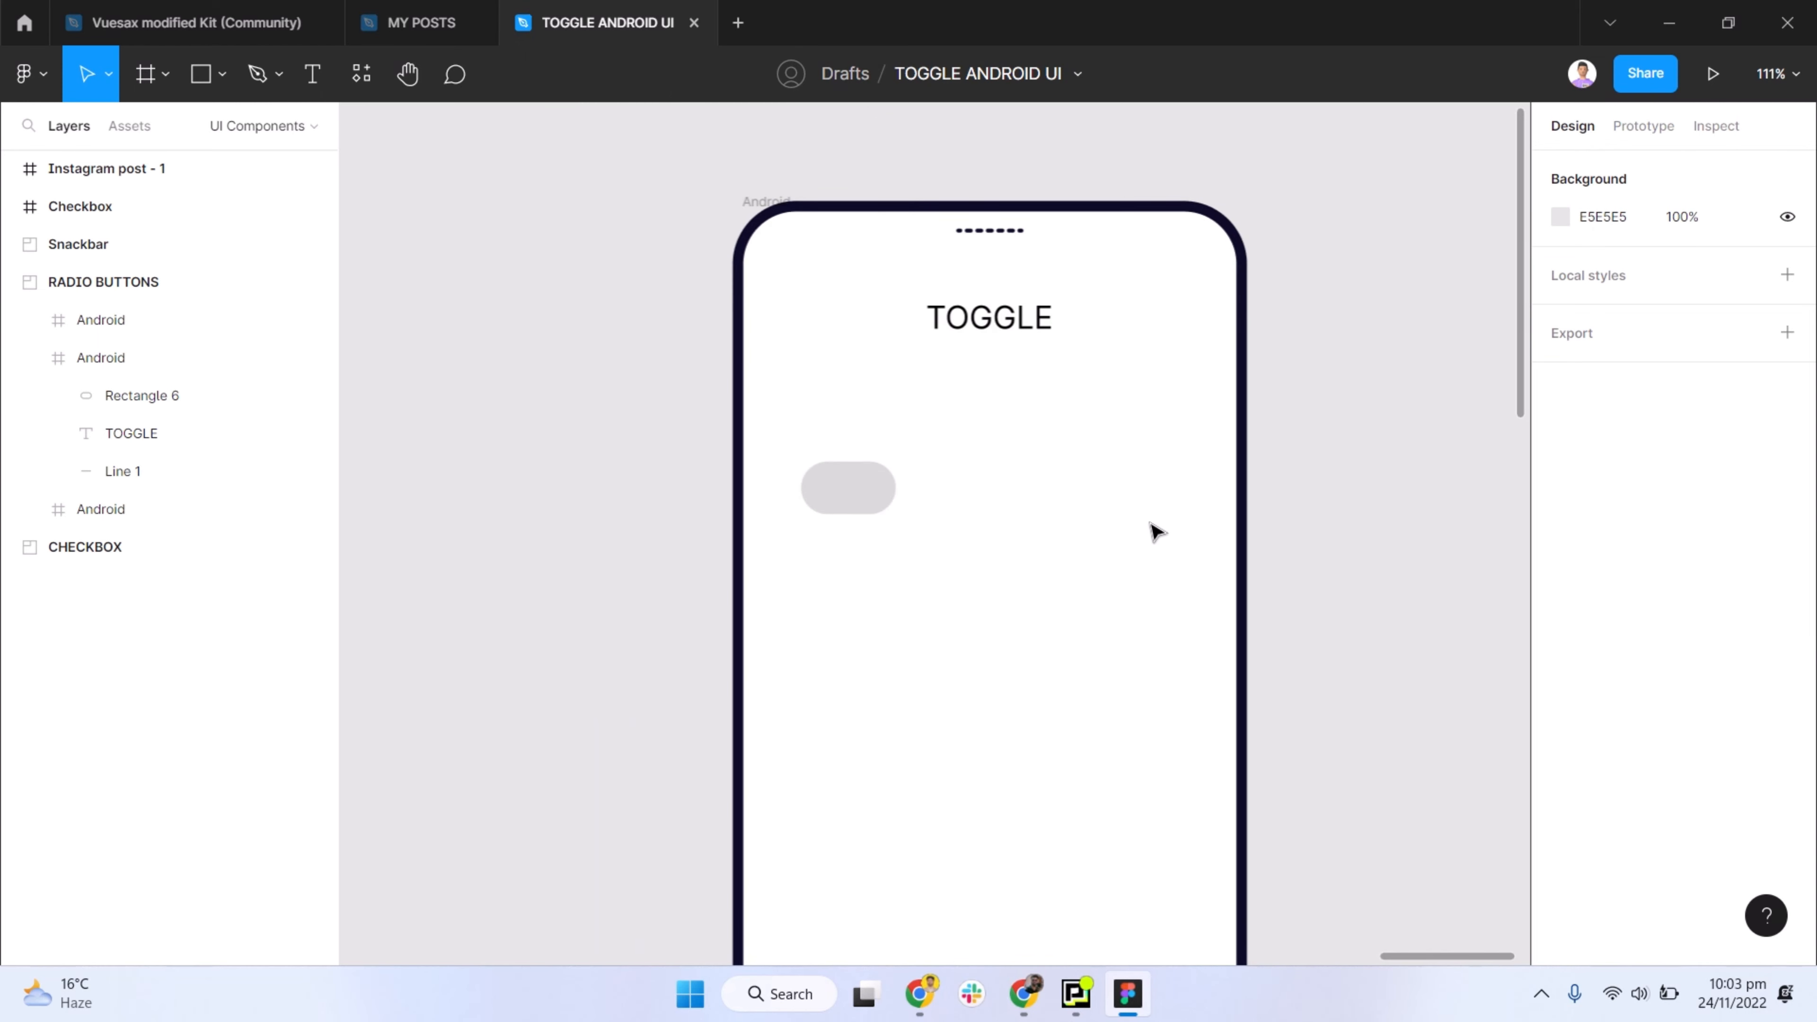
scroll(1083, 527, "down", 2)
- Change the pill shape's fill to the medium grey B6B7B8
left_click(907, 490)
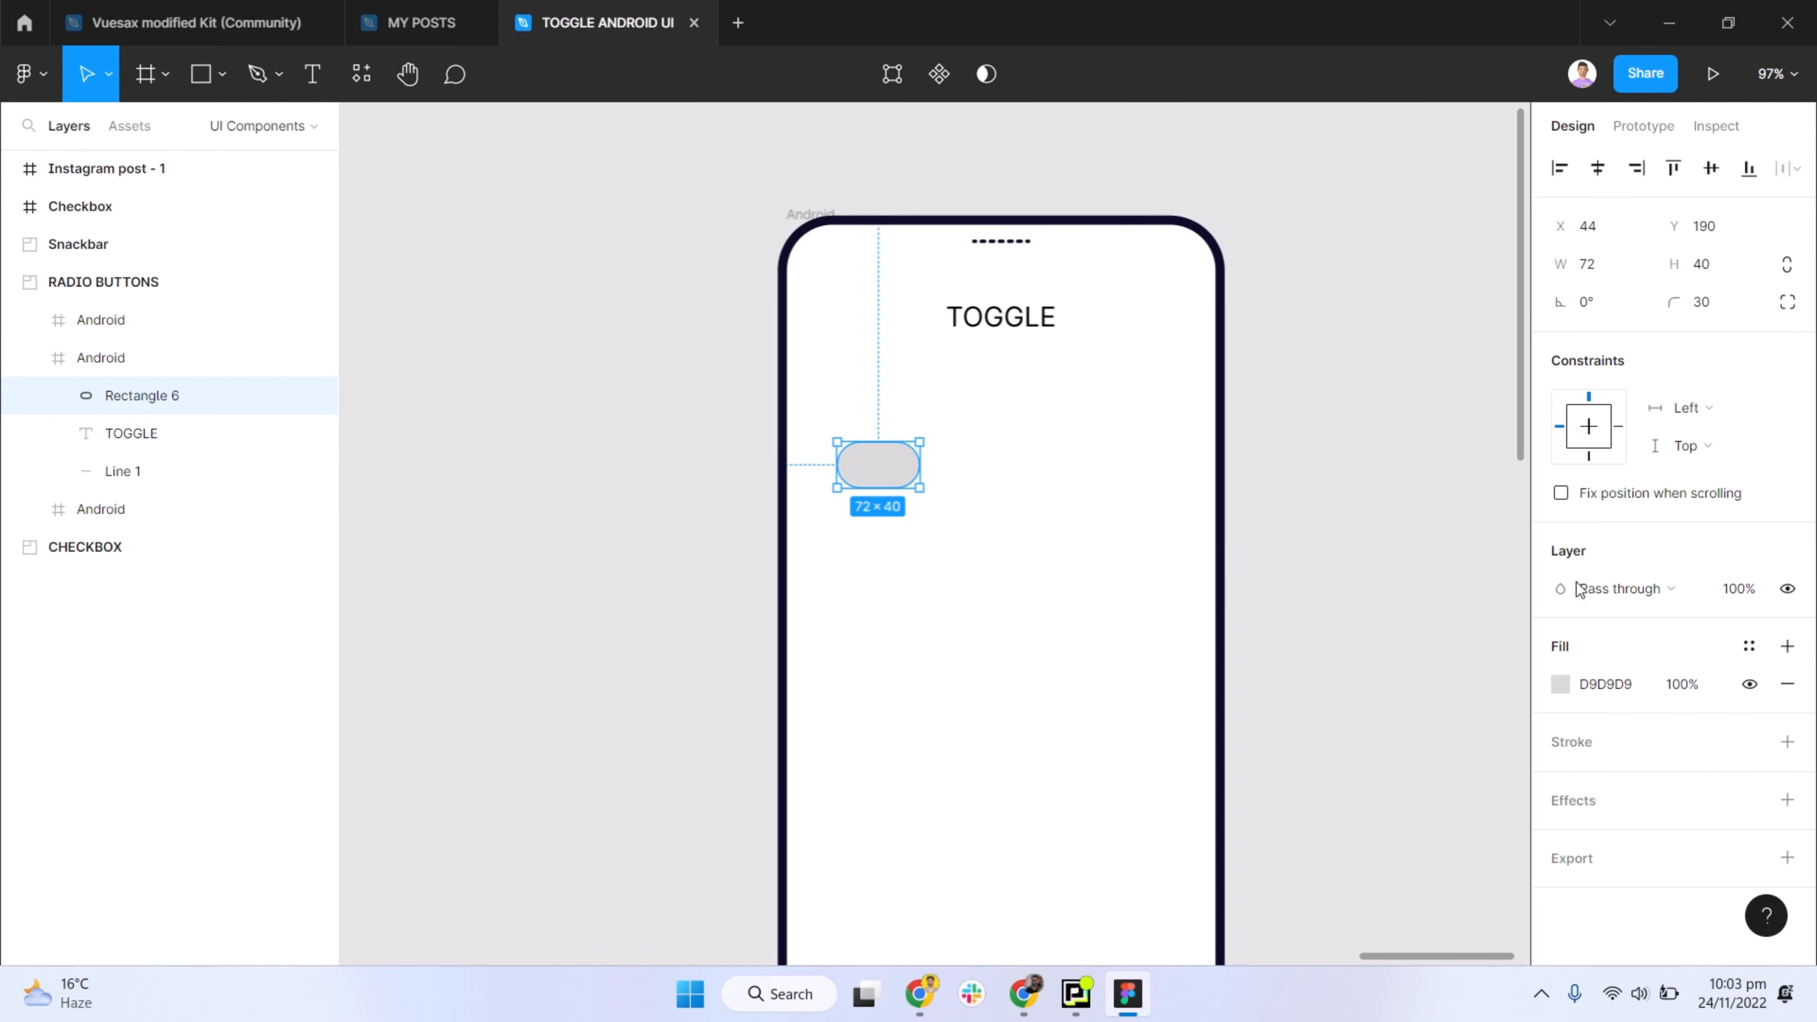
left_click(1561, 684)
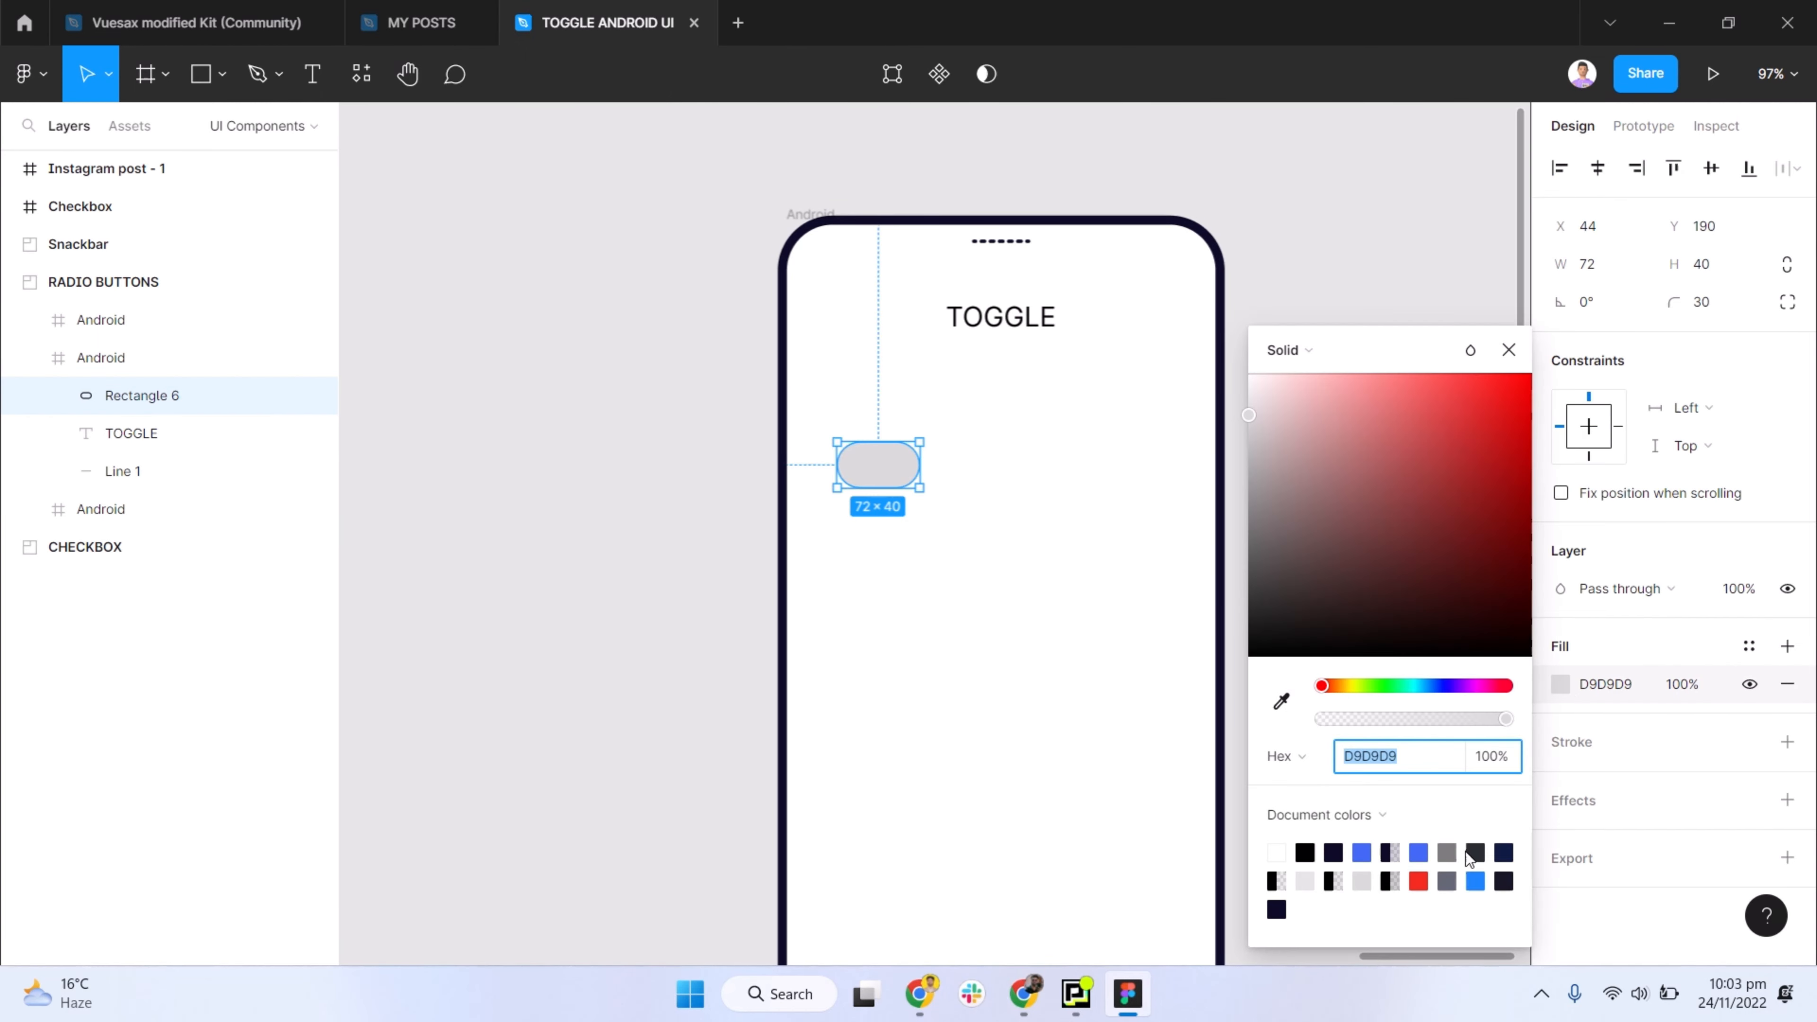
left_click(1471, 854)
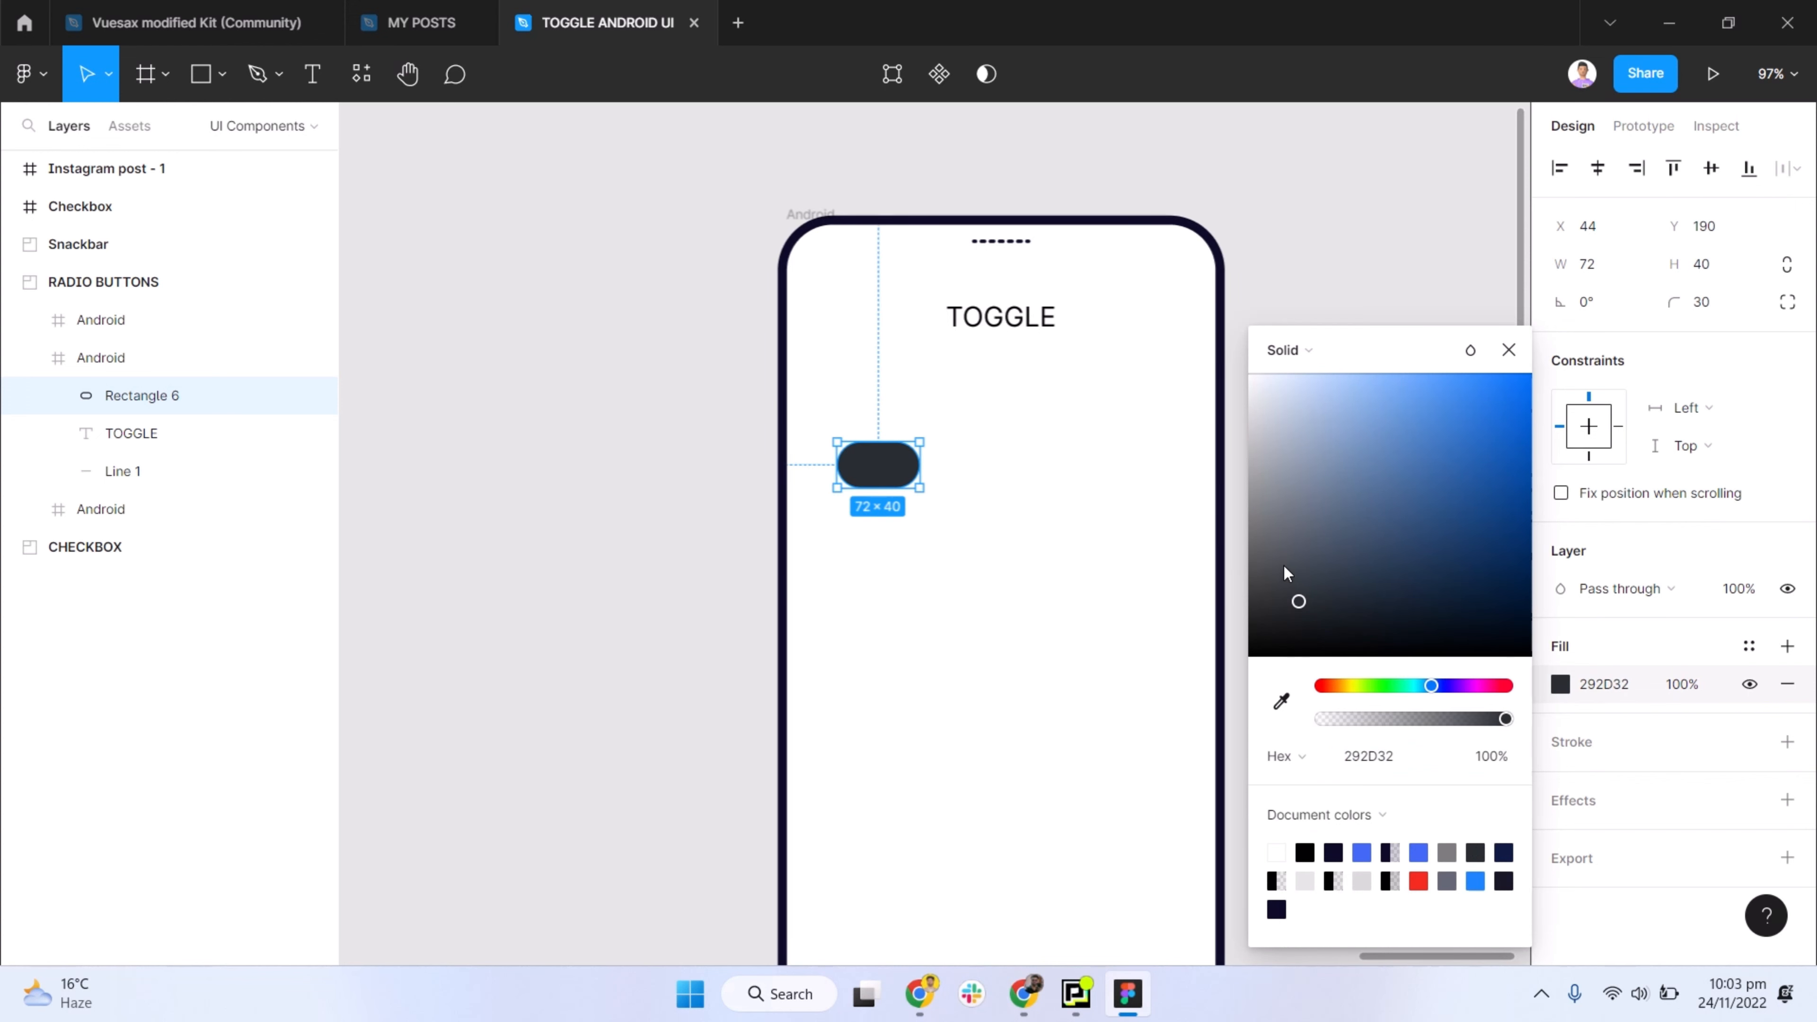
left_click_drag(1264, 501, 1252, 457)
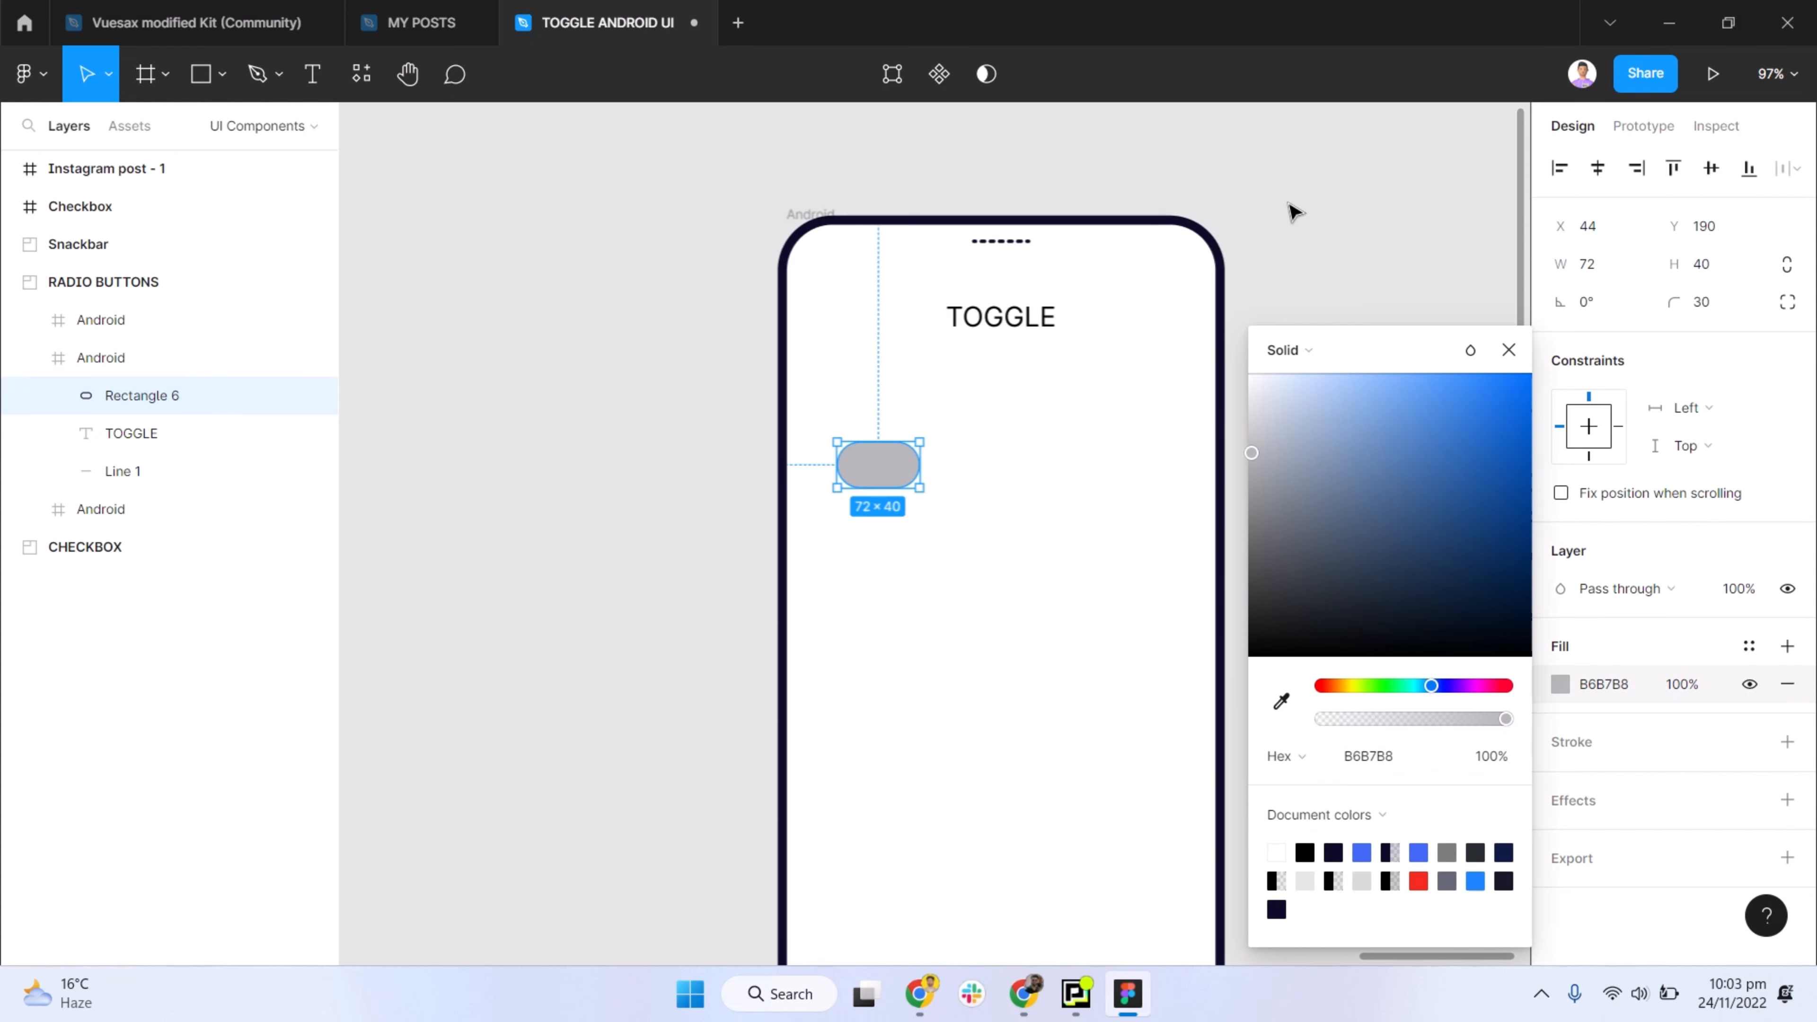
left_click(1290, 207)
left_click(847, 466)
left_click(405, 183)
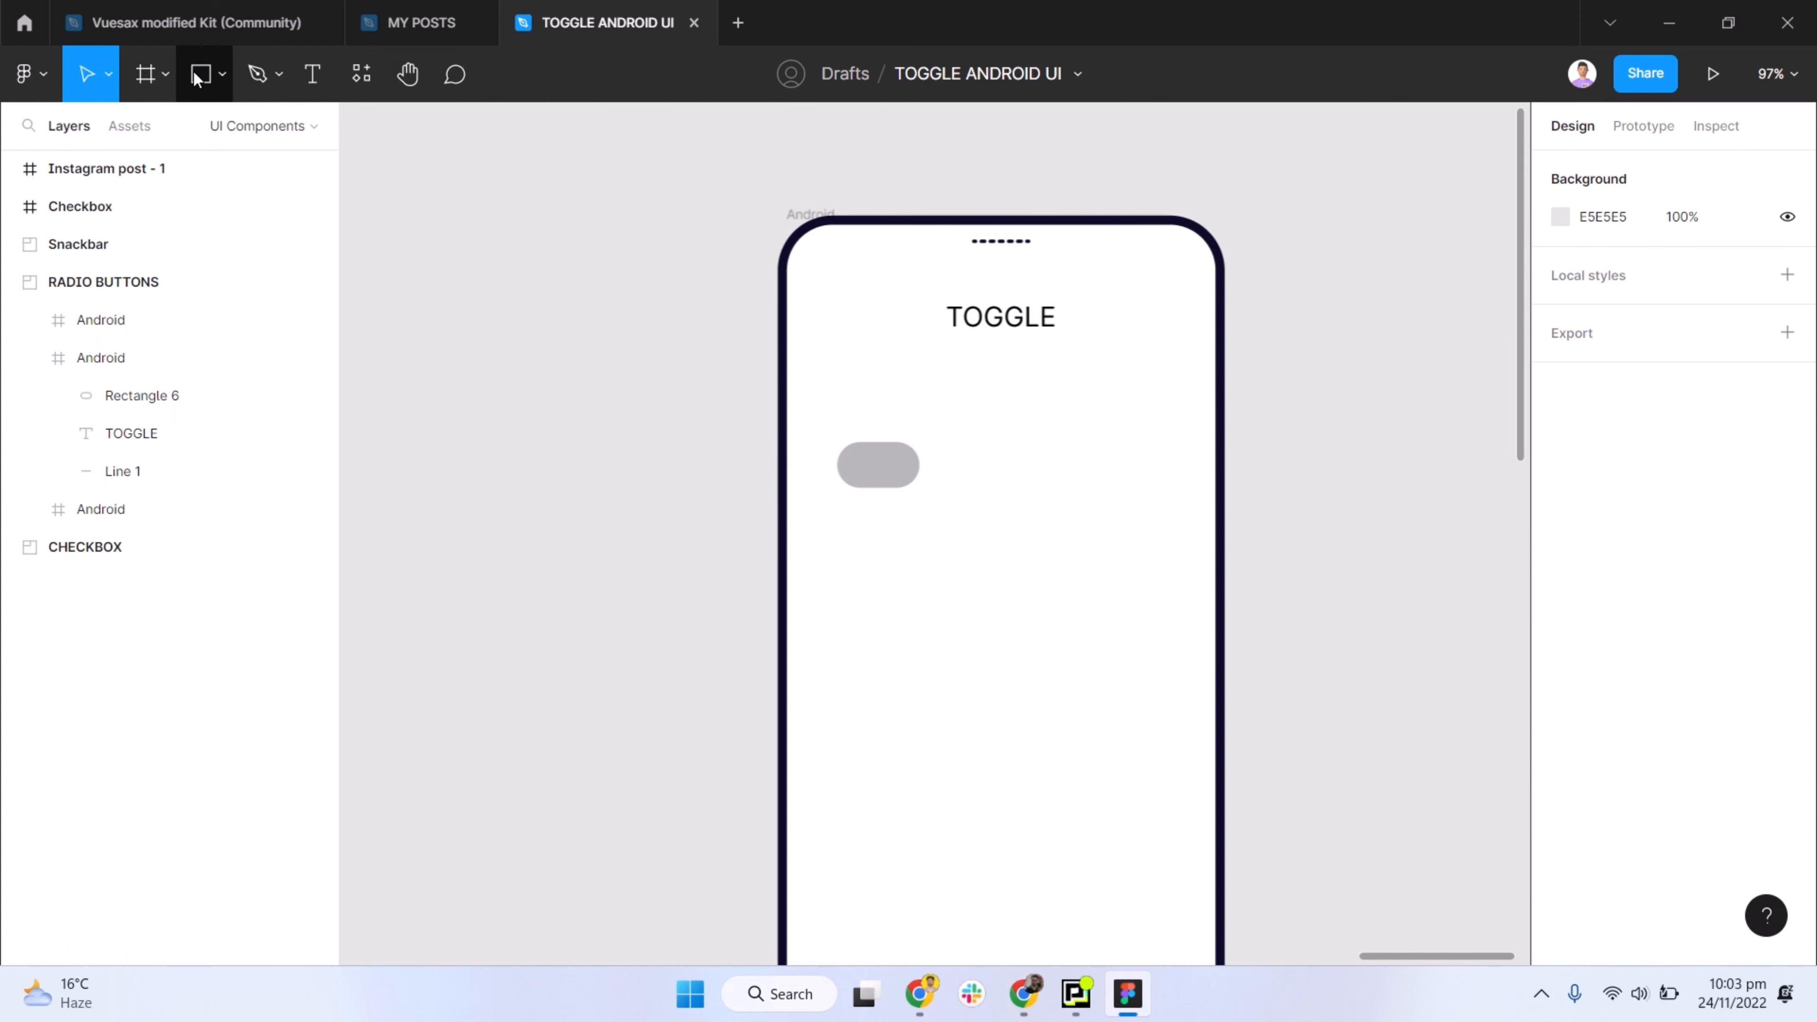
- Draw a circle about 22 px wide on the pill shape and set its size to 24 × 24
left_click(222, 75)
left_click(168, 217)
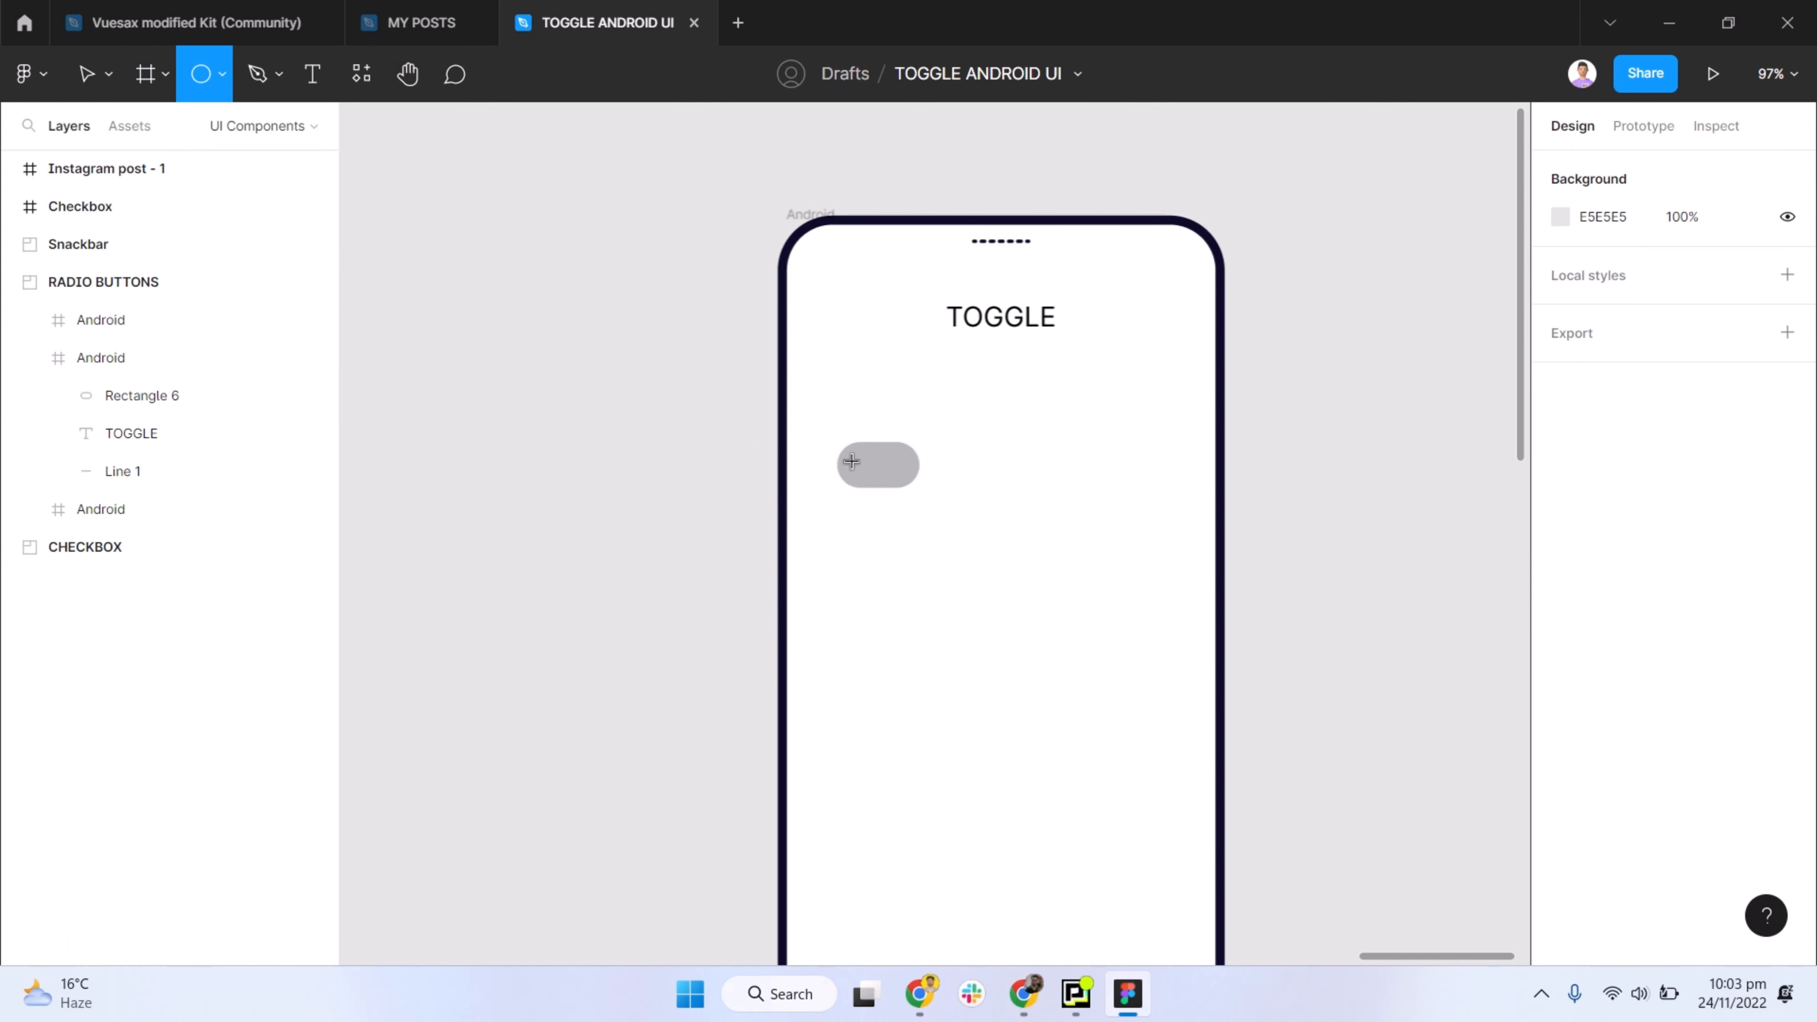
left_click_drag(872, 463, 887, 476)
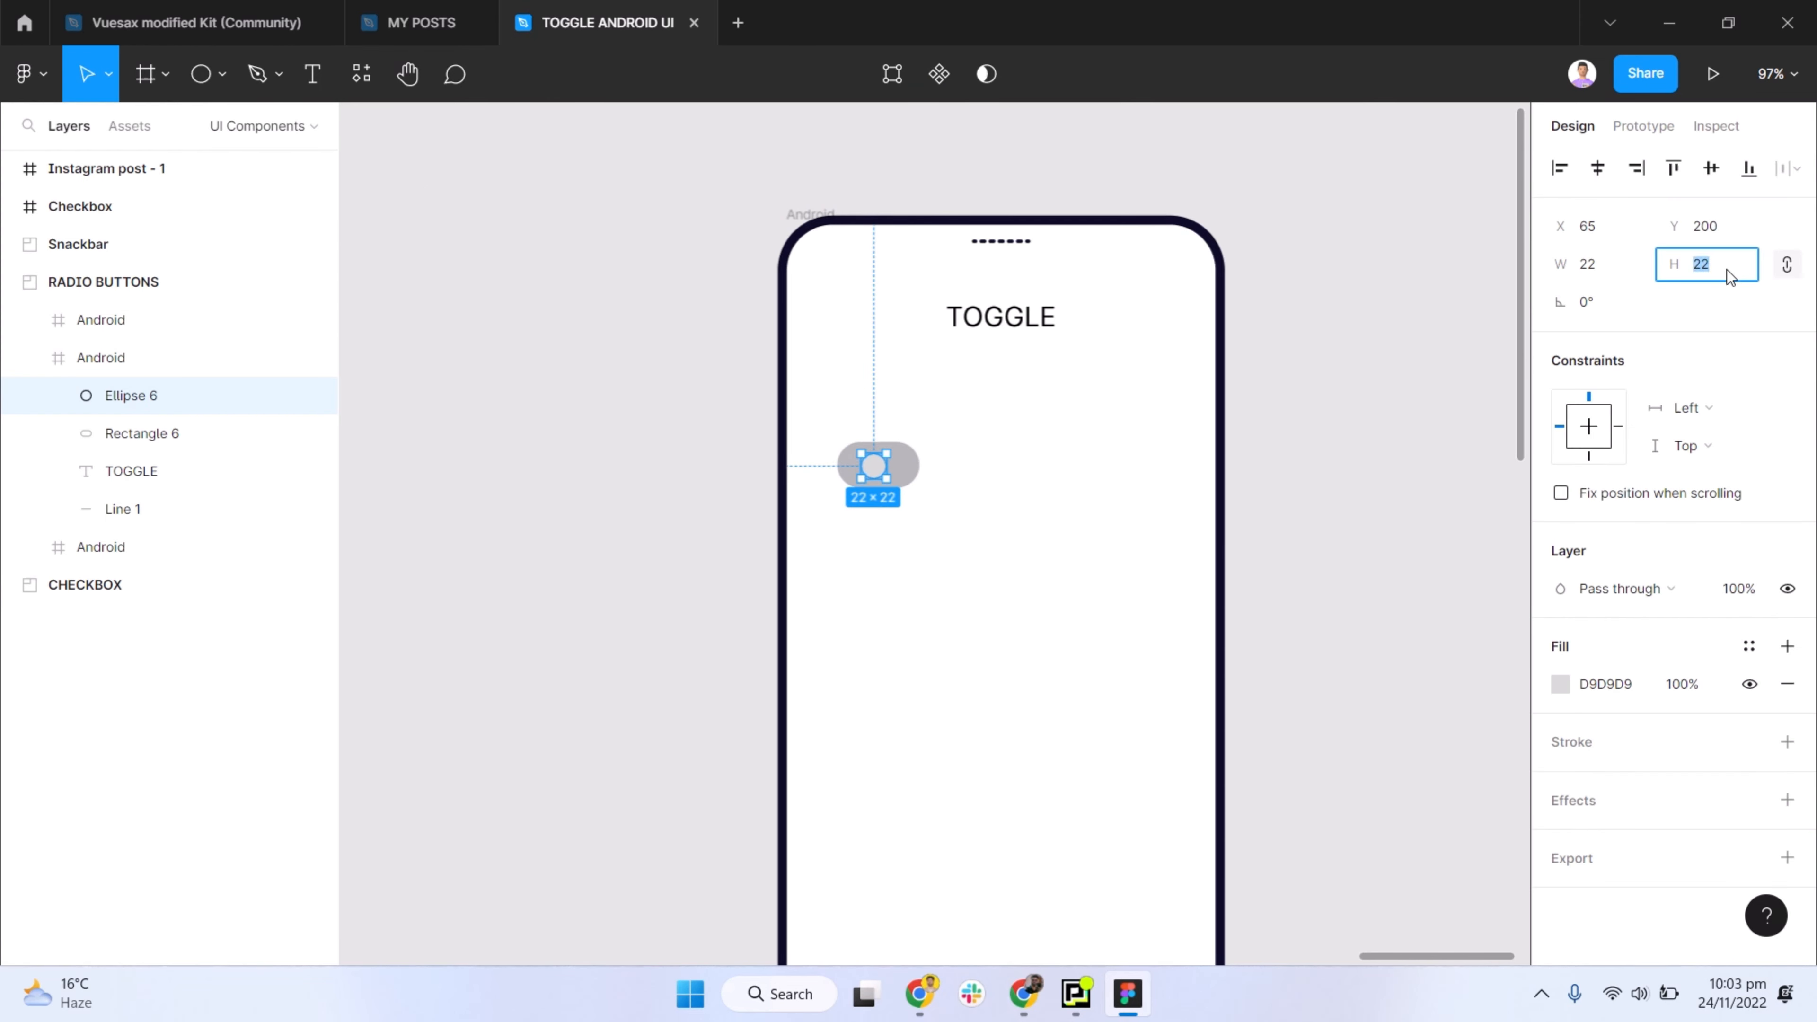
key("Return")
left_click(1086, 458)
- Fill the circle with white FFFFFF sampled from the phone screen's background
scroll(876, 469, "up", 1)
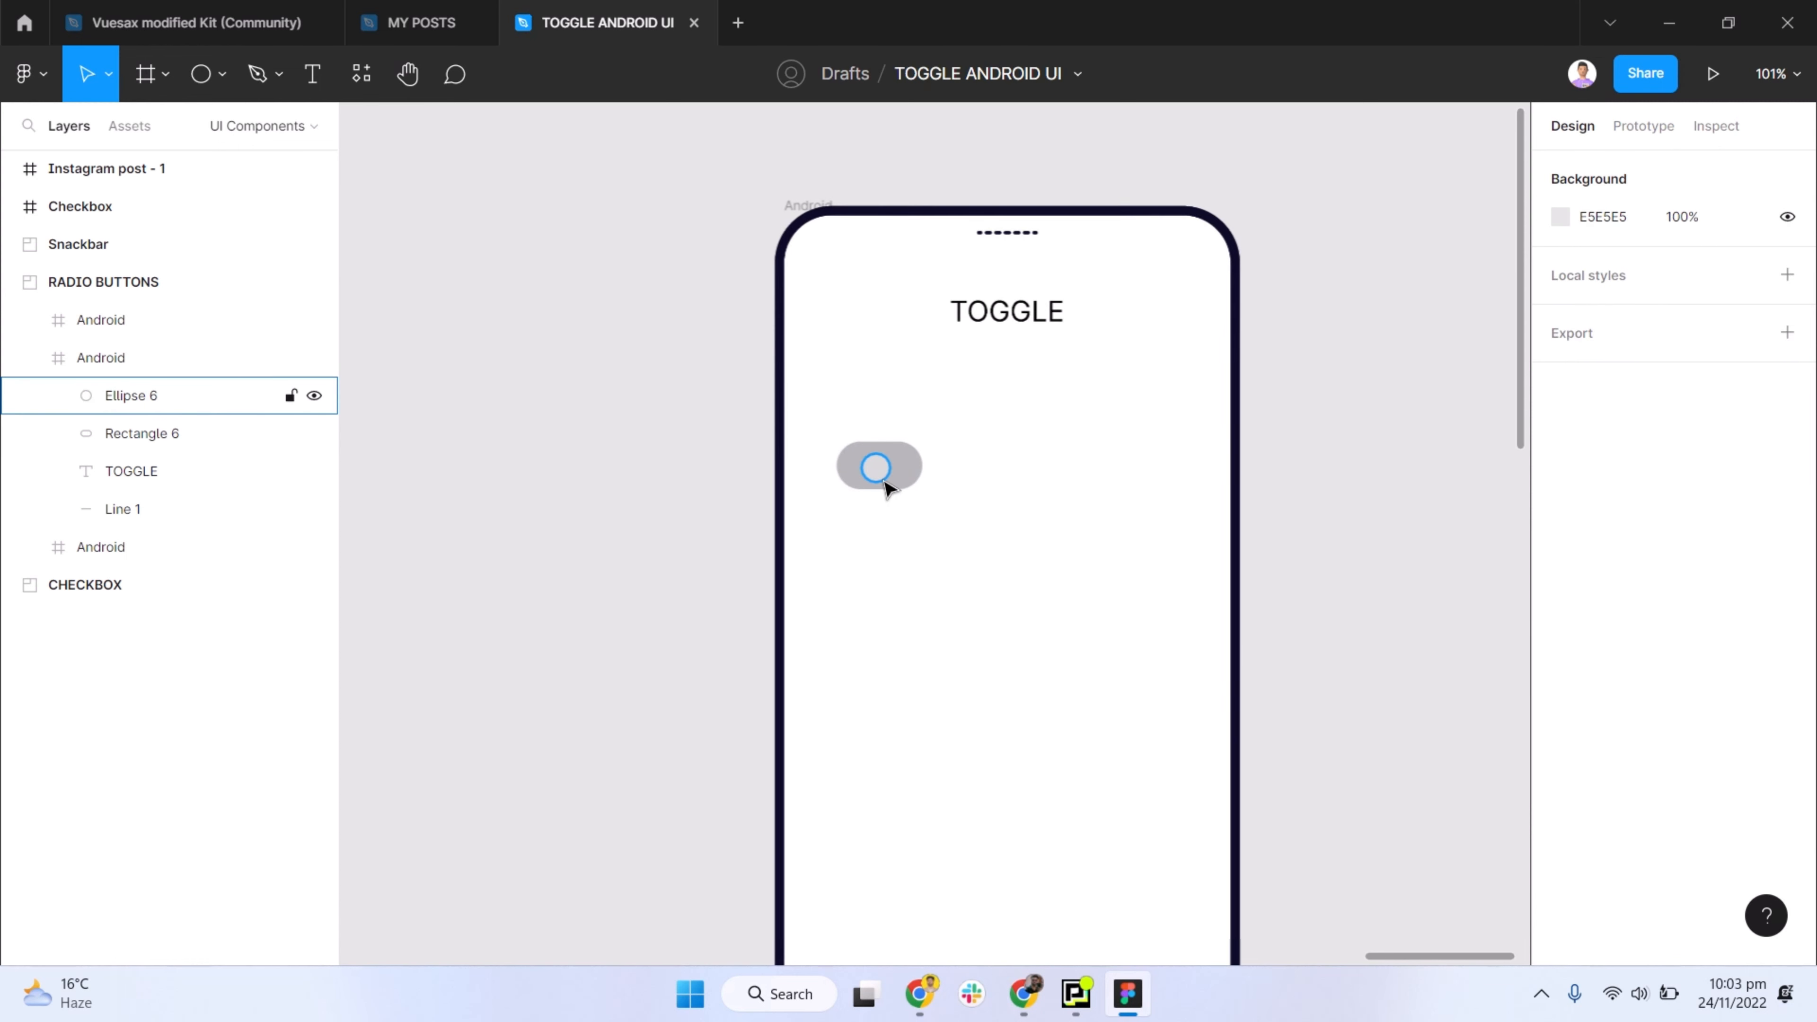
left_click(883, 480)
key("i")
left_click(1027, 504)
left_click(1027, 504)
- Move the white circle to X 52, Y 198, leaving 8 px to the pill's left, top and bottom edges
left_click(879, 468)
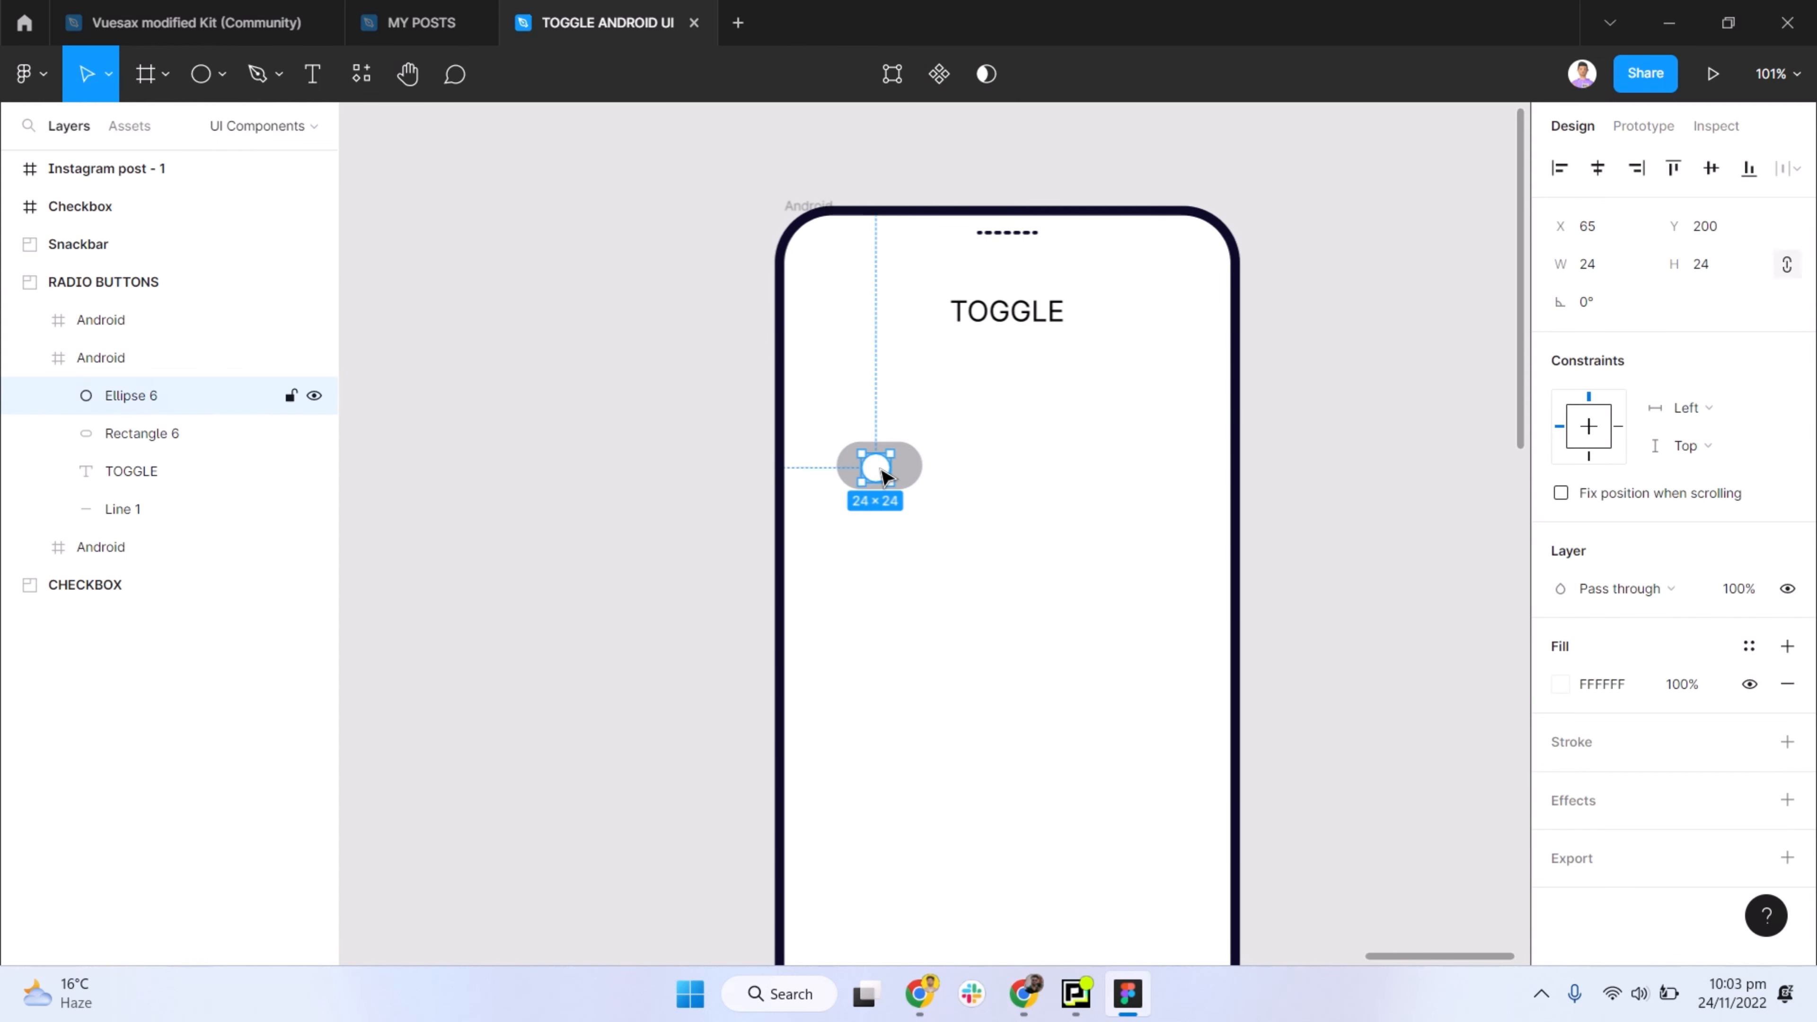
key("Left")
key("Left")
key("Left")
key("Left")
key("Left")
key("Left")
key("Left")
key("Left")
key("Left")
key("Left")
key("Left")
key("Up")
key("Up")
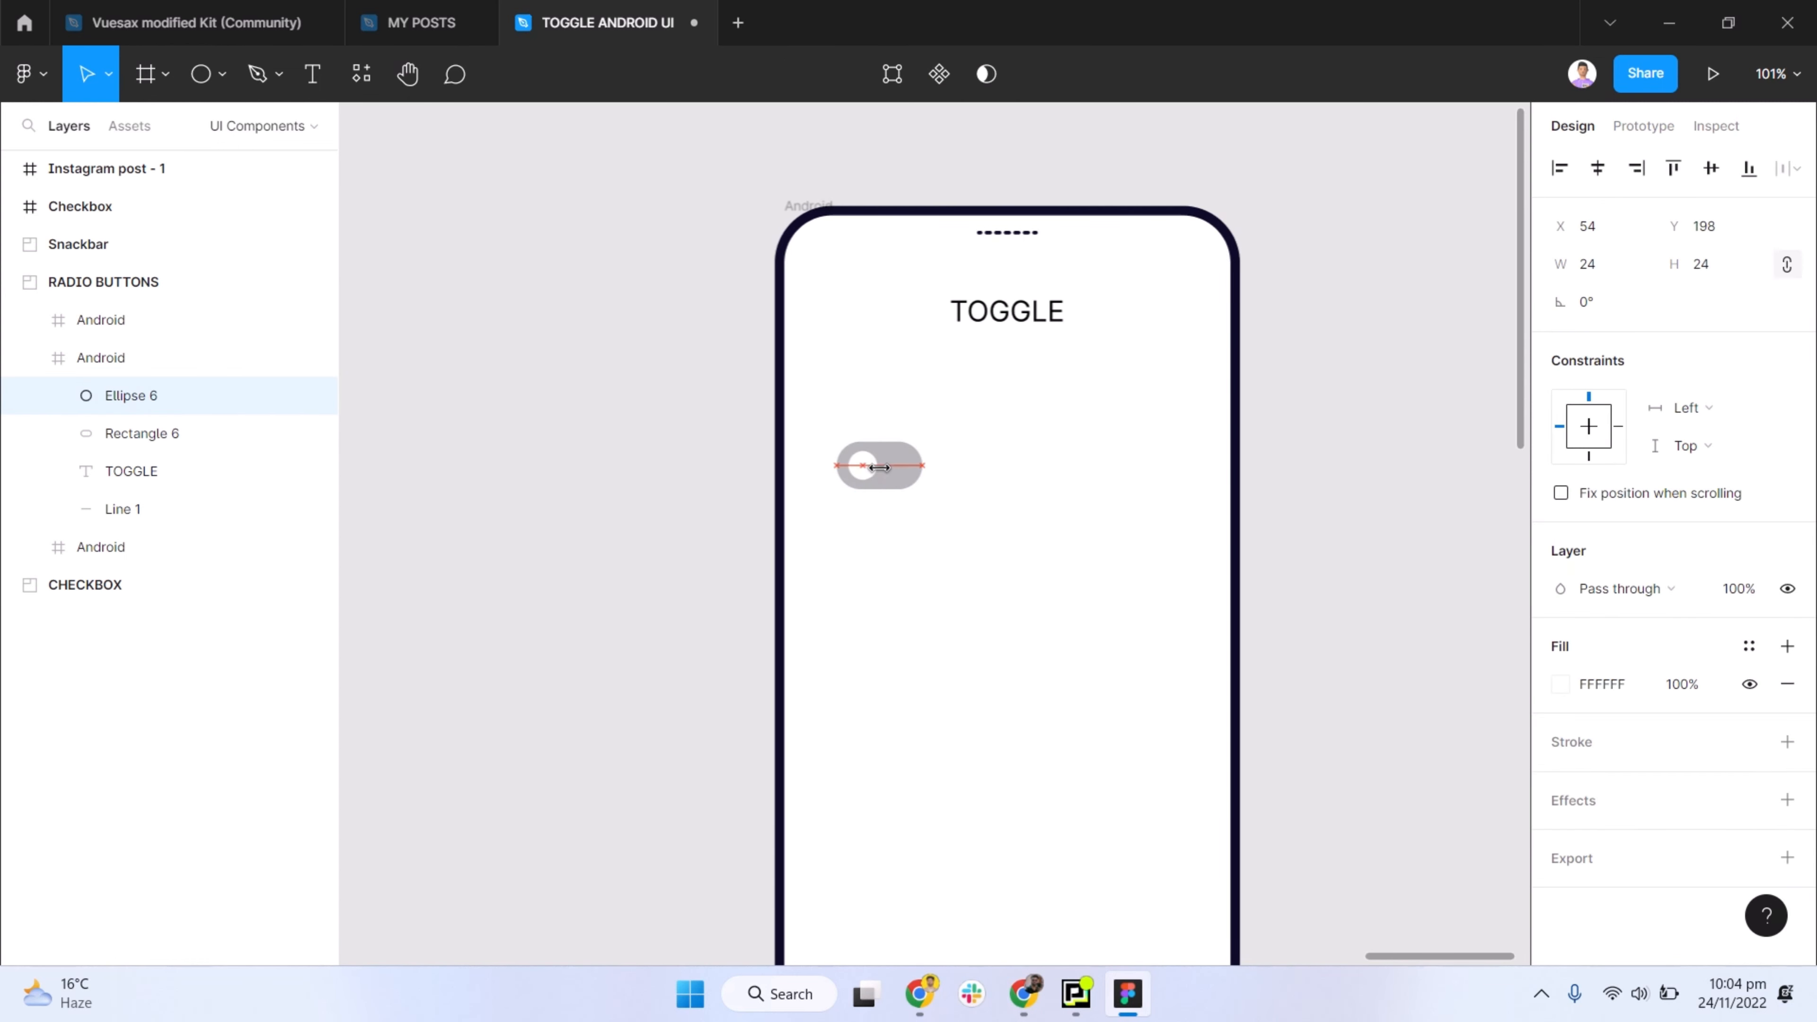
key("Left")
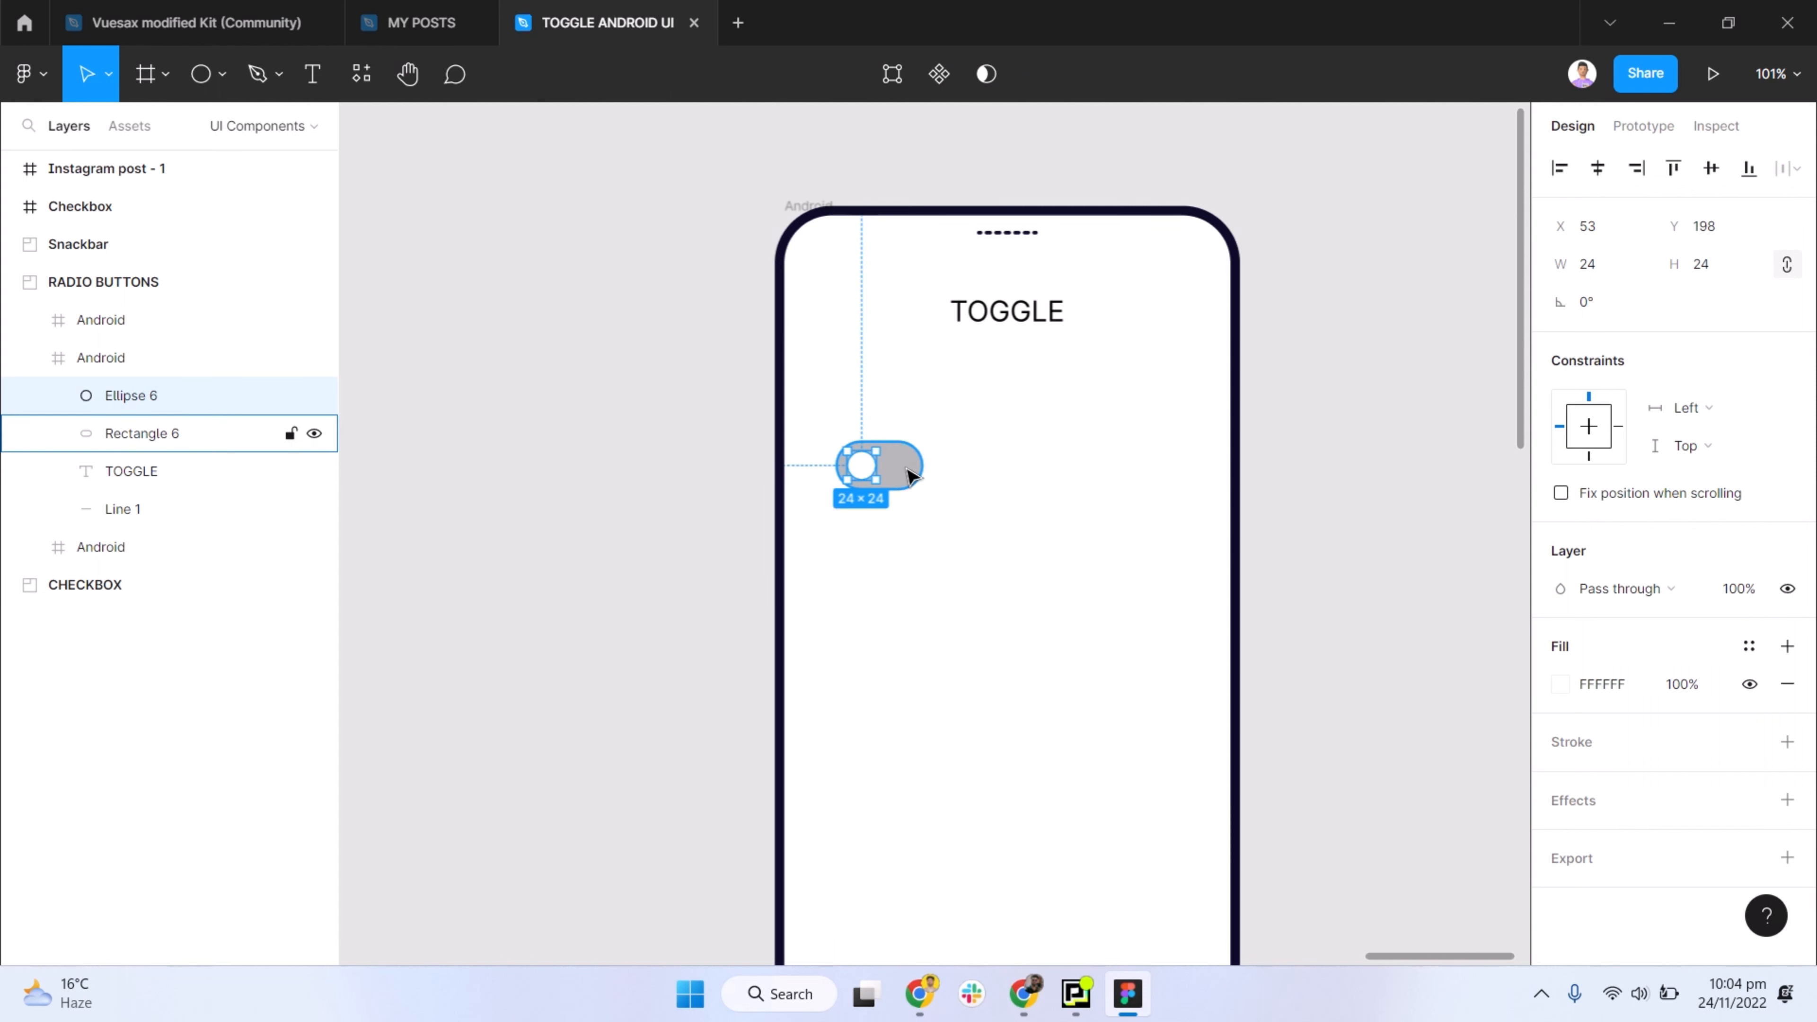
scroll(912, 472, "up", 3)
scroll(912, 472, "up", 8)
key("alt")
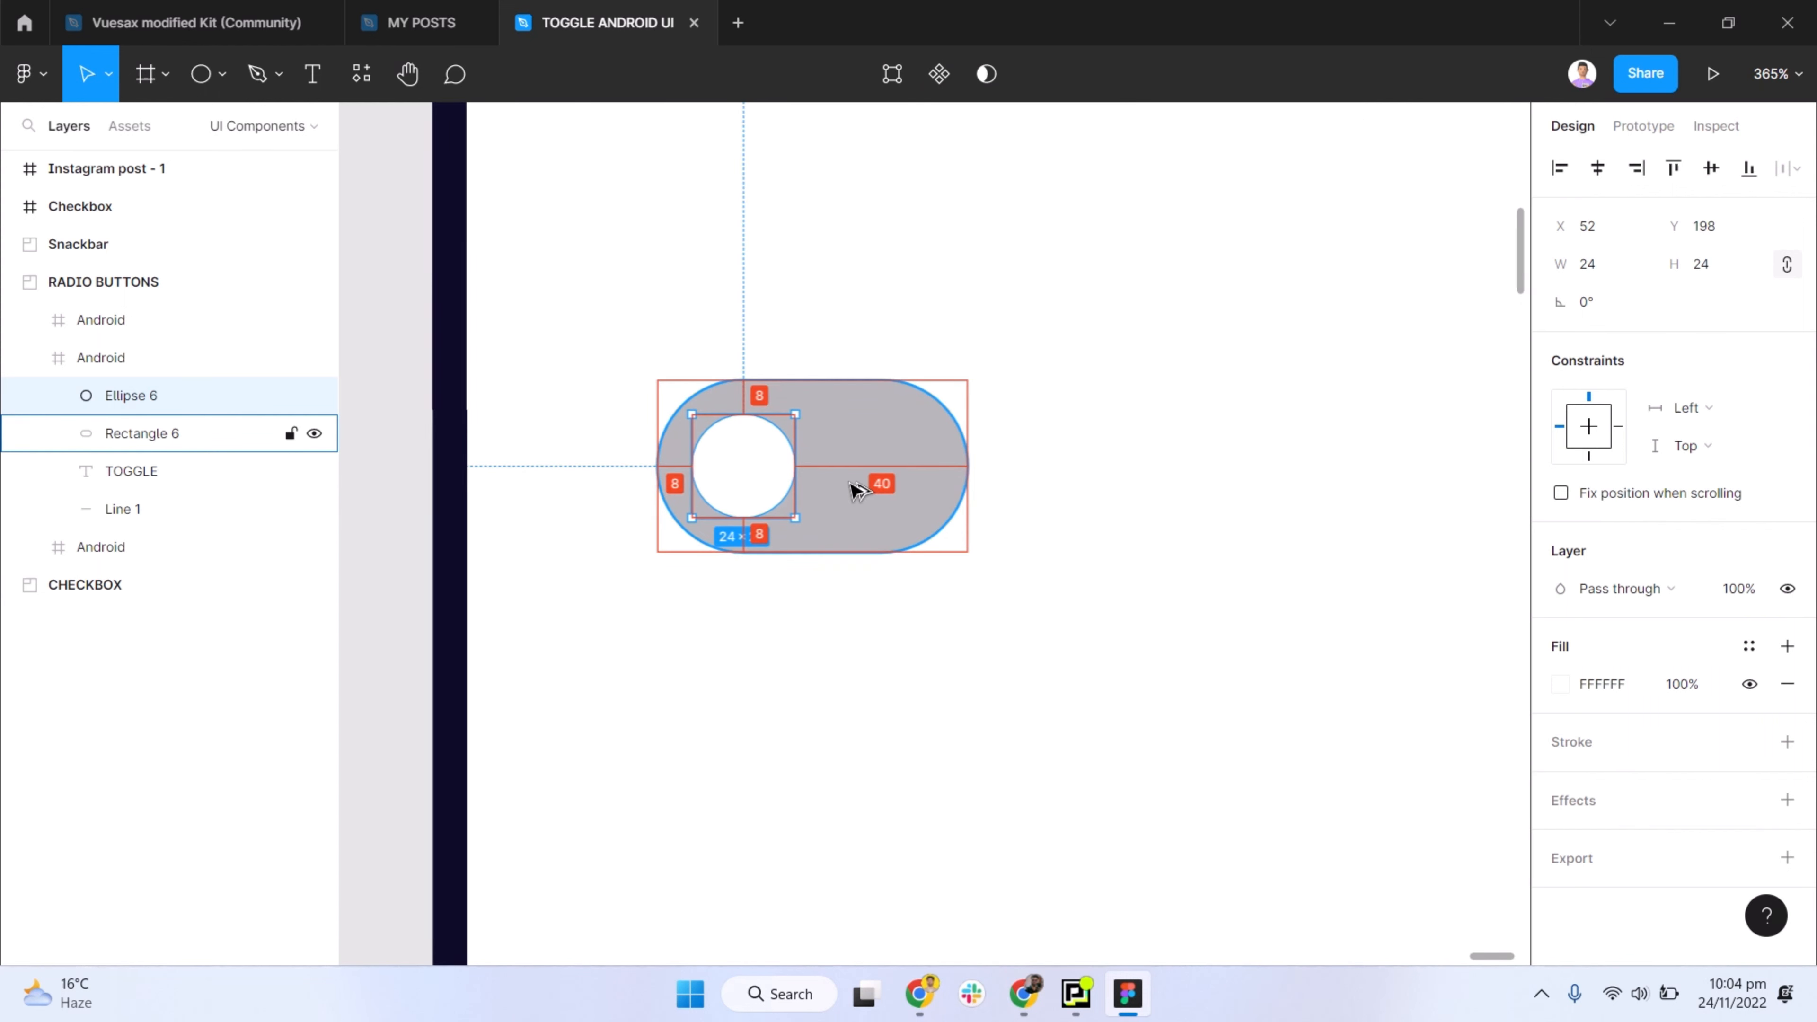
scroll(847, 528, "down", 2)
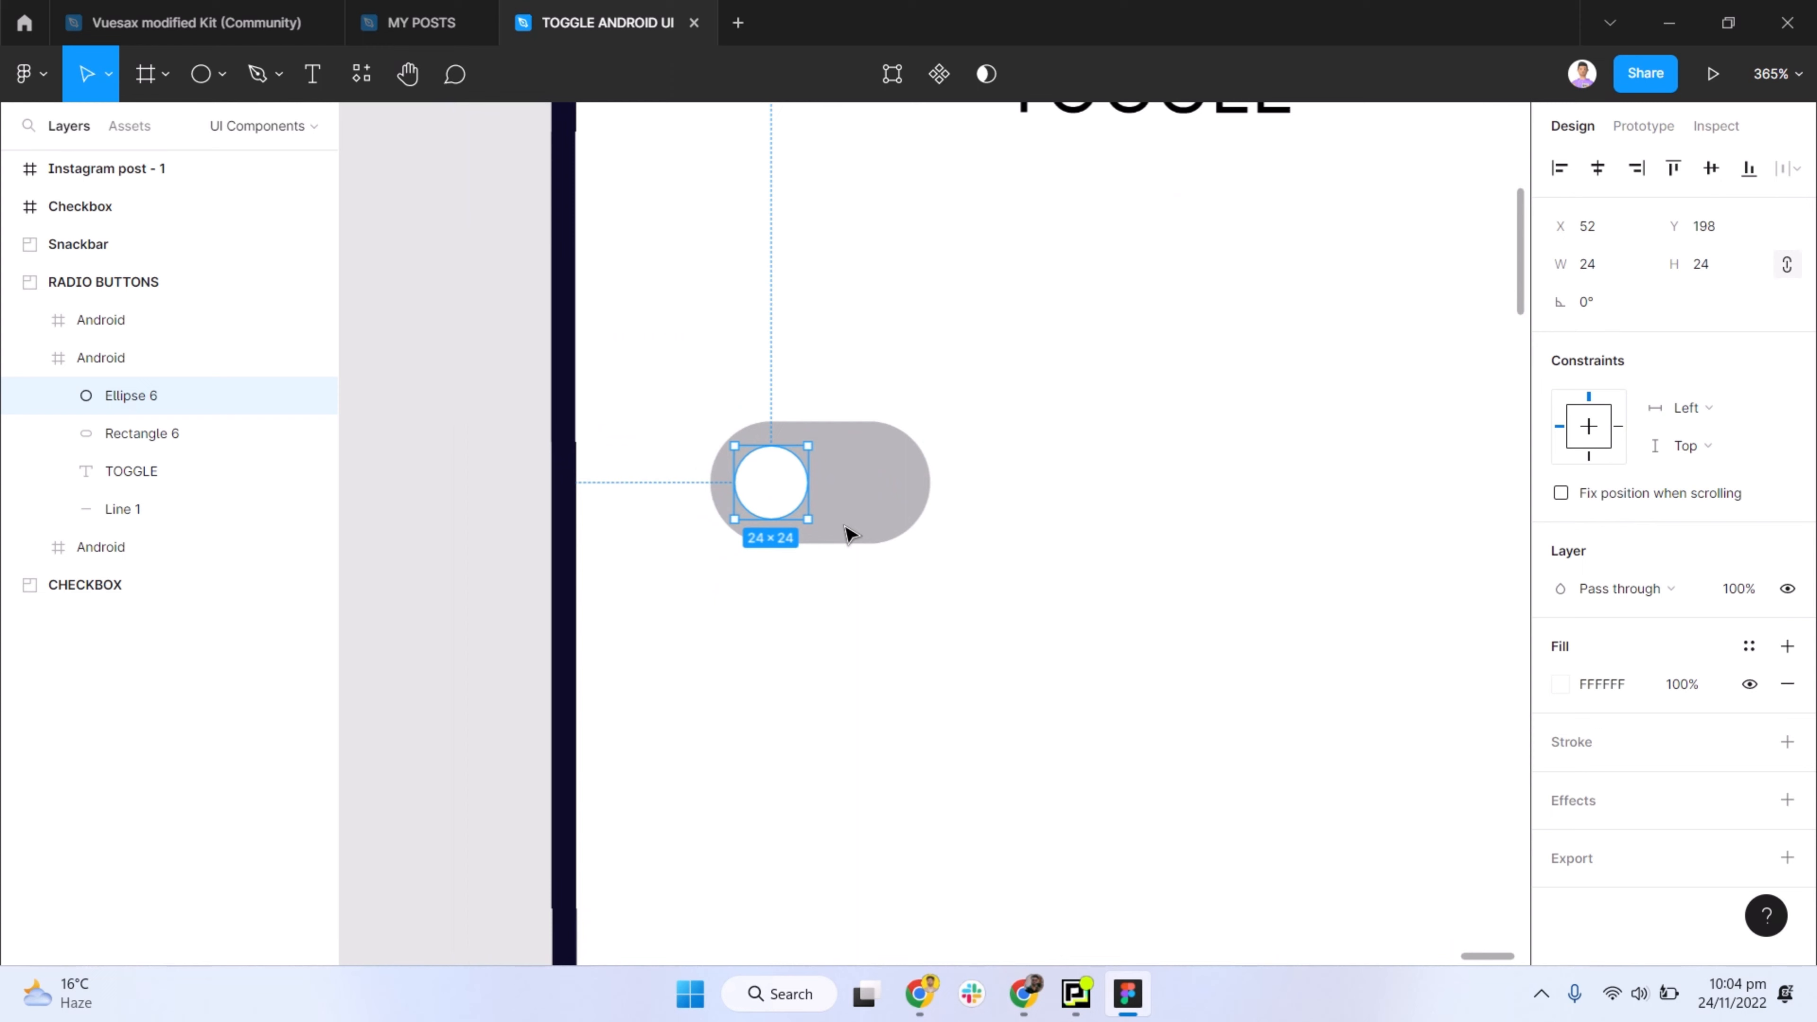
- Group the white circle with the grey pill and turn the group into a component
left_click(858, 500, "shift")
scroll(858, 500, "down", 2)
key("ctrl+g")
scroll(858, 500, "down", 2)
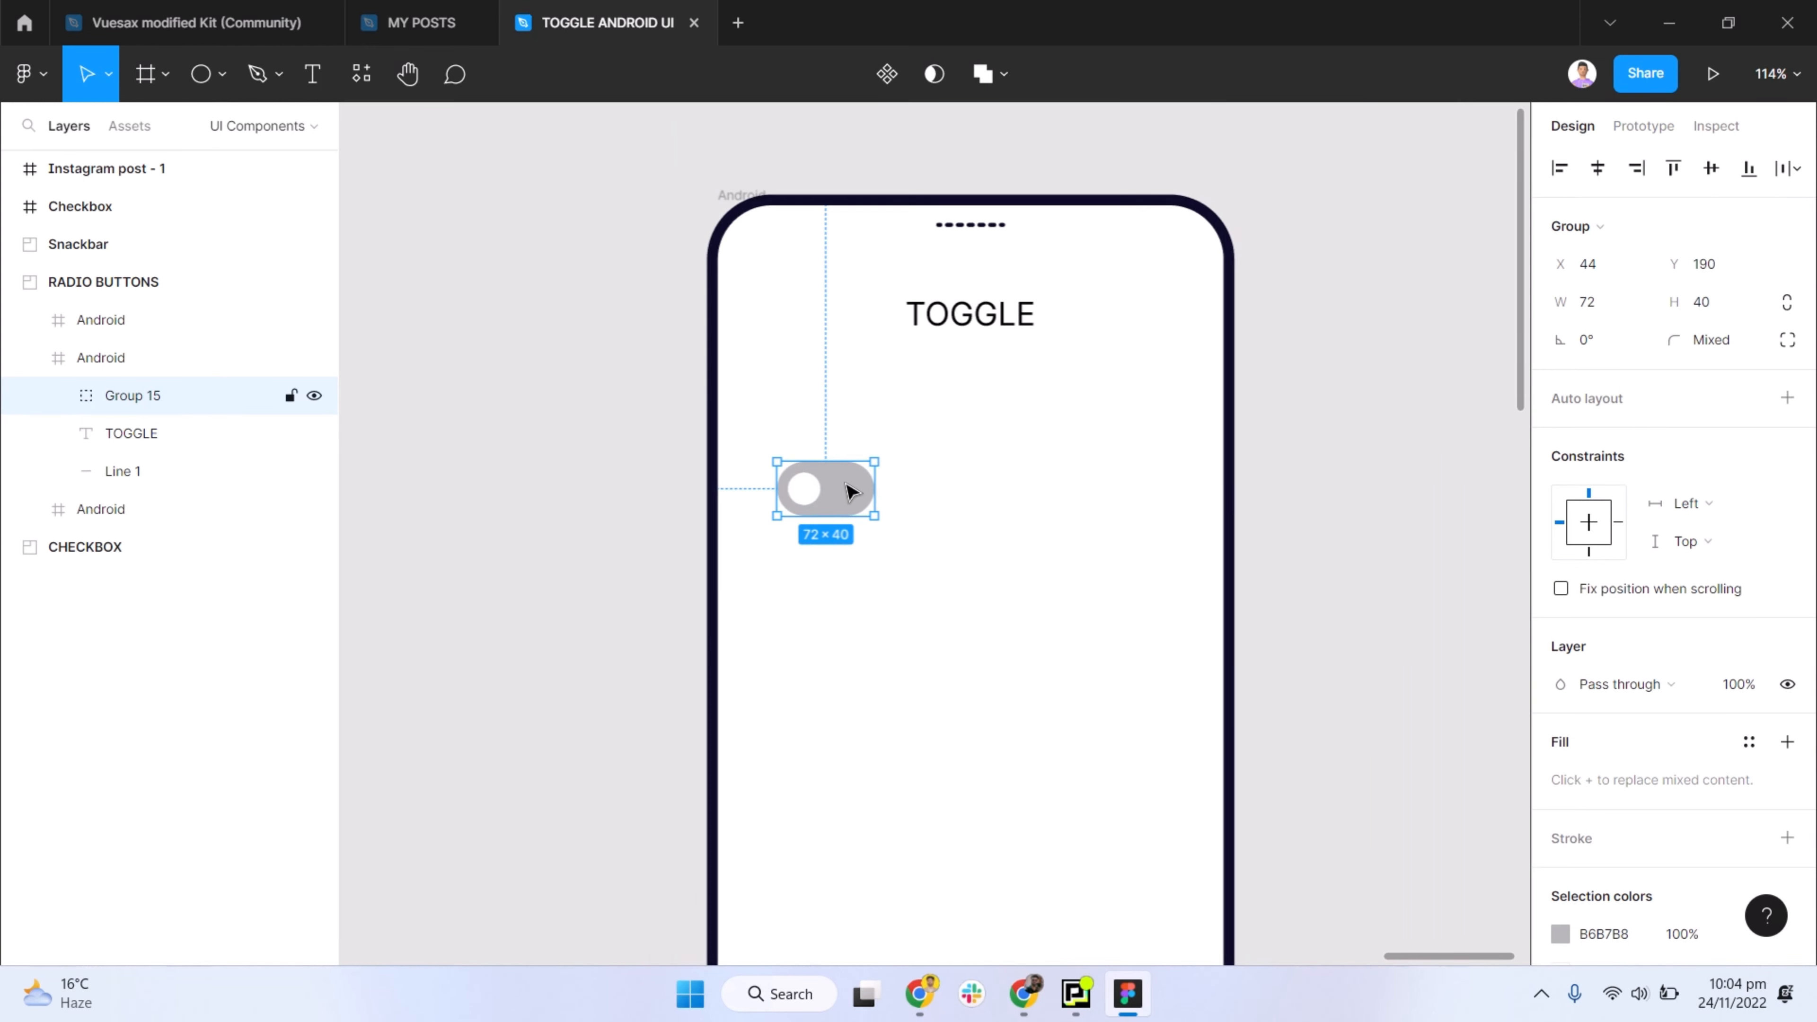
left_click(887, 74)
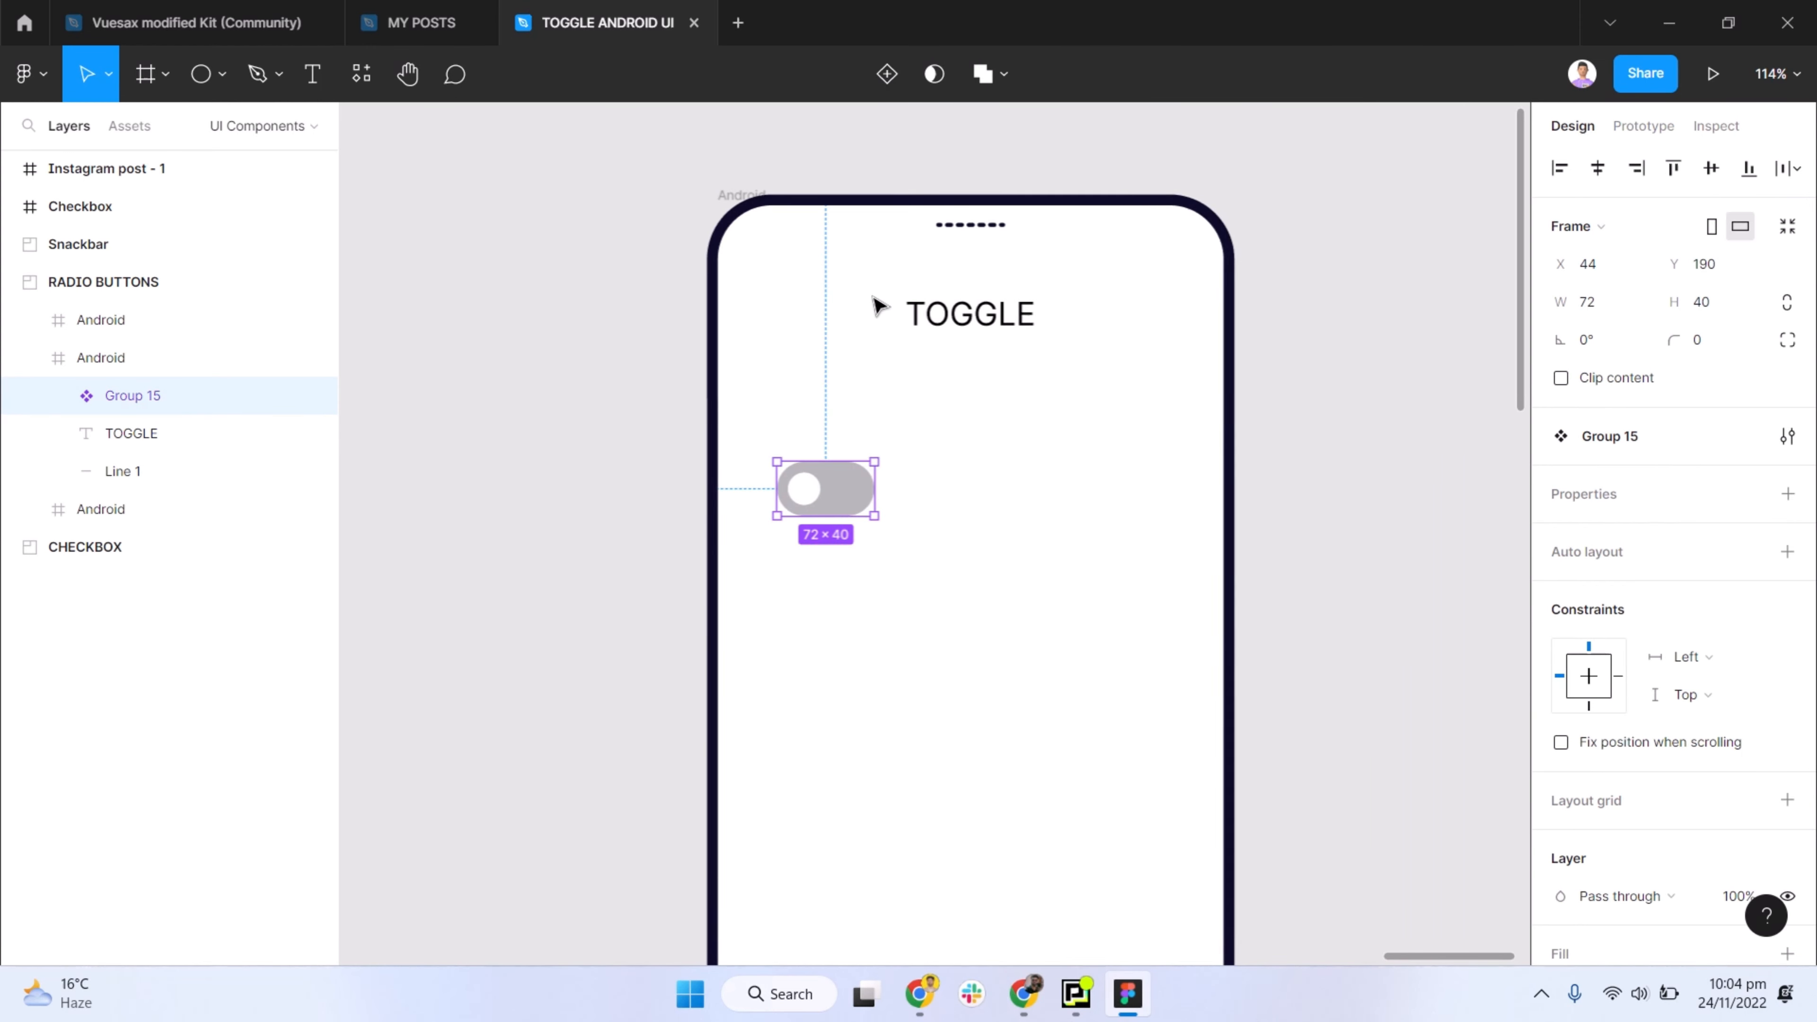
- Rename the new component as Toggle_Off
double_click(134, 395)
type("W")
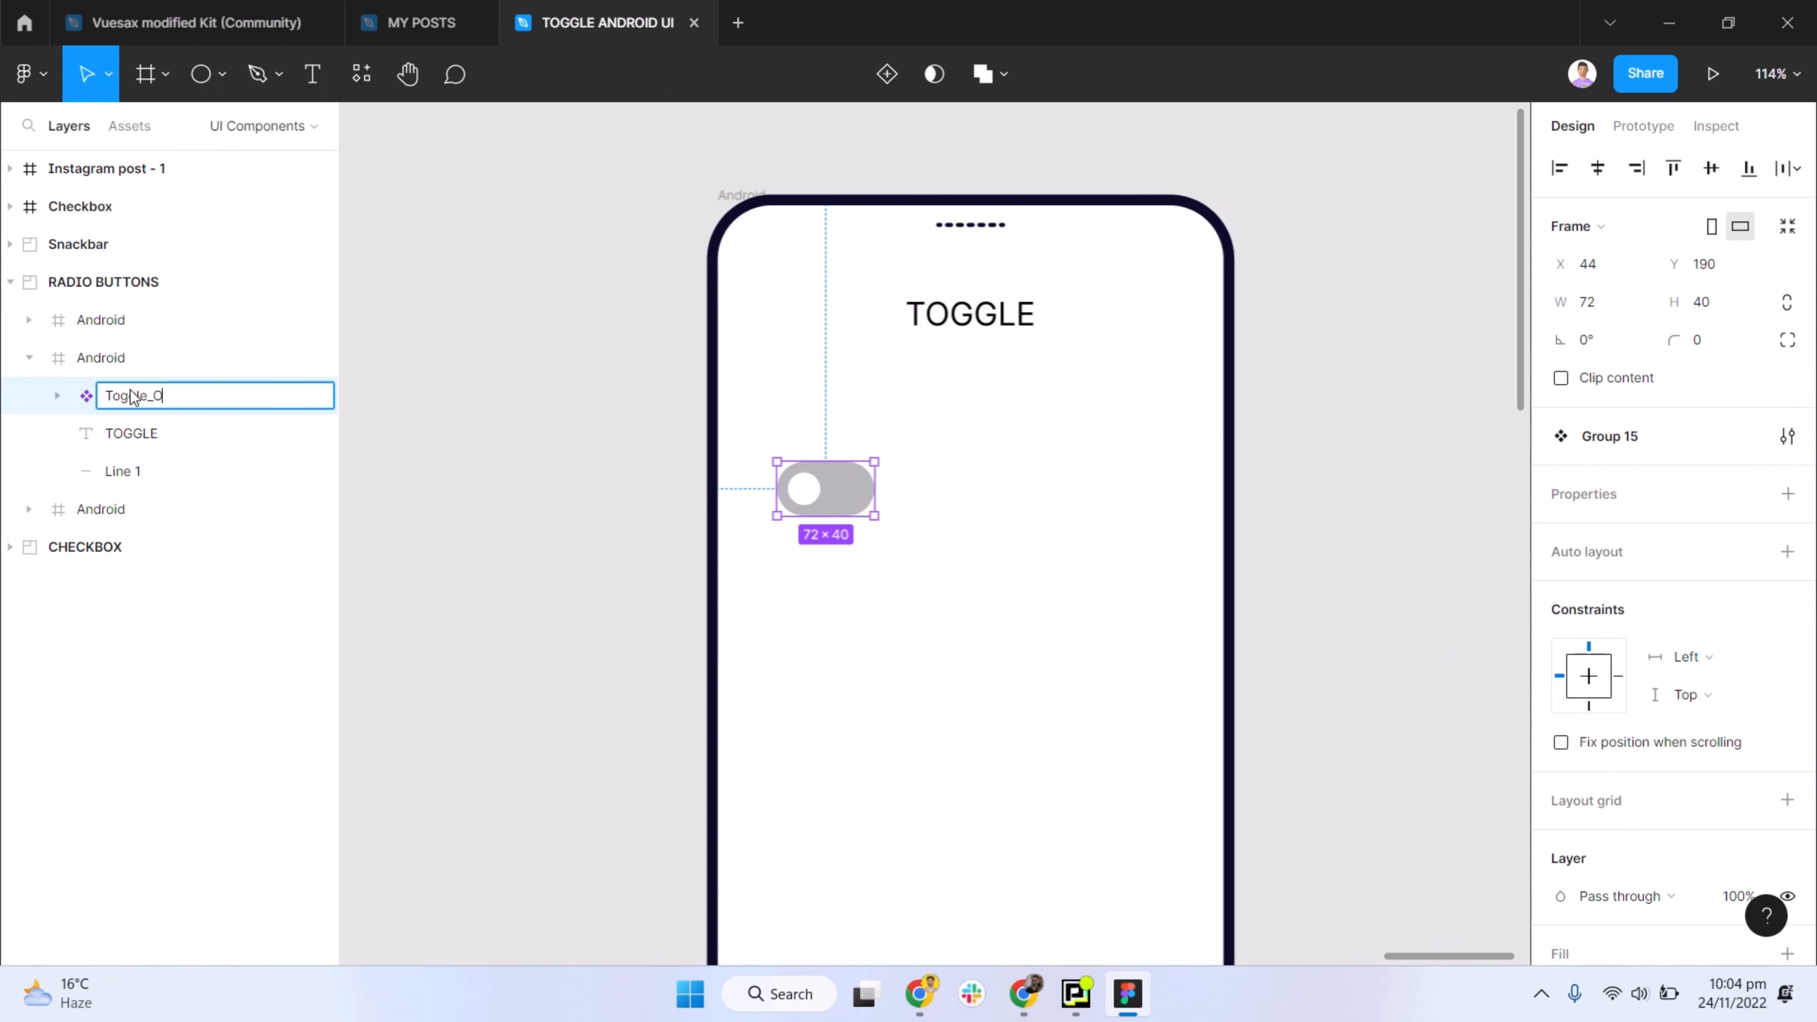
type("oggle_Off")
key("Return")
left_click(542, 529)
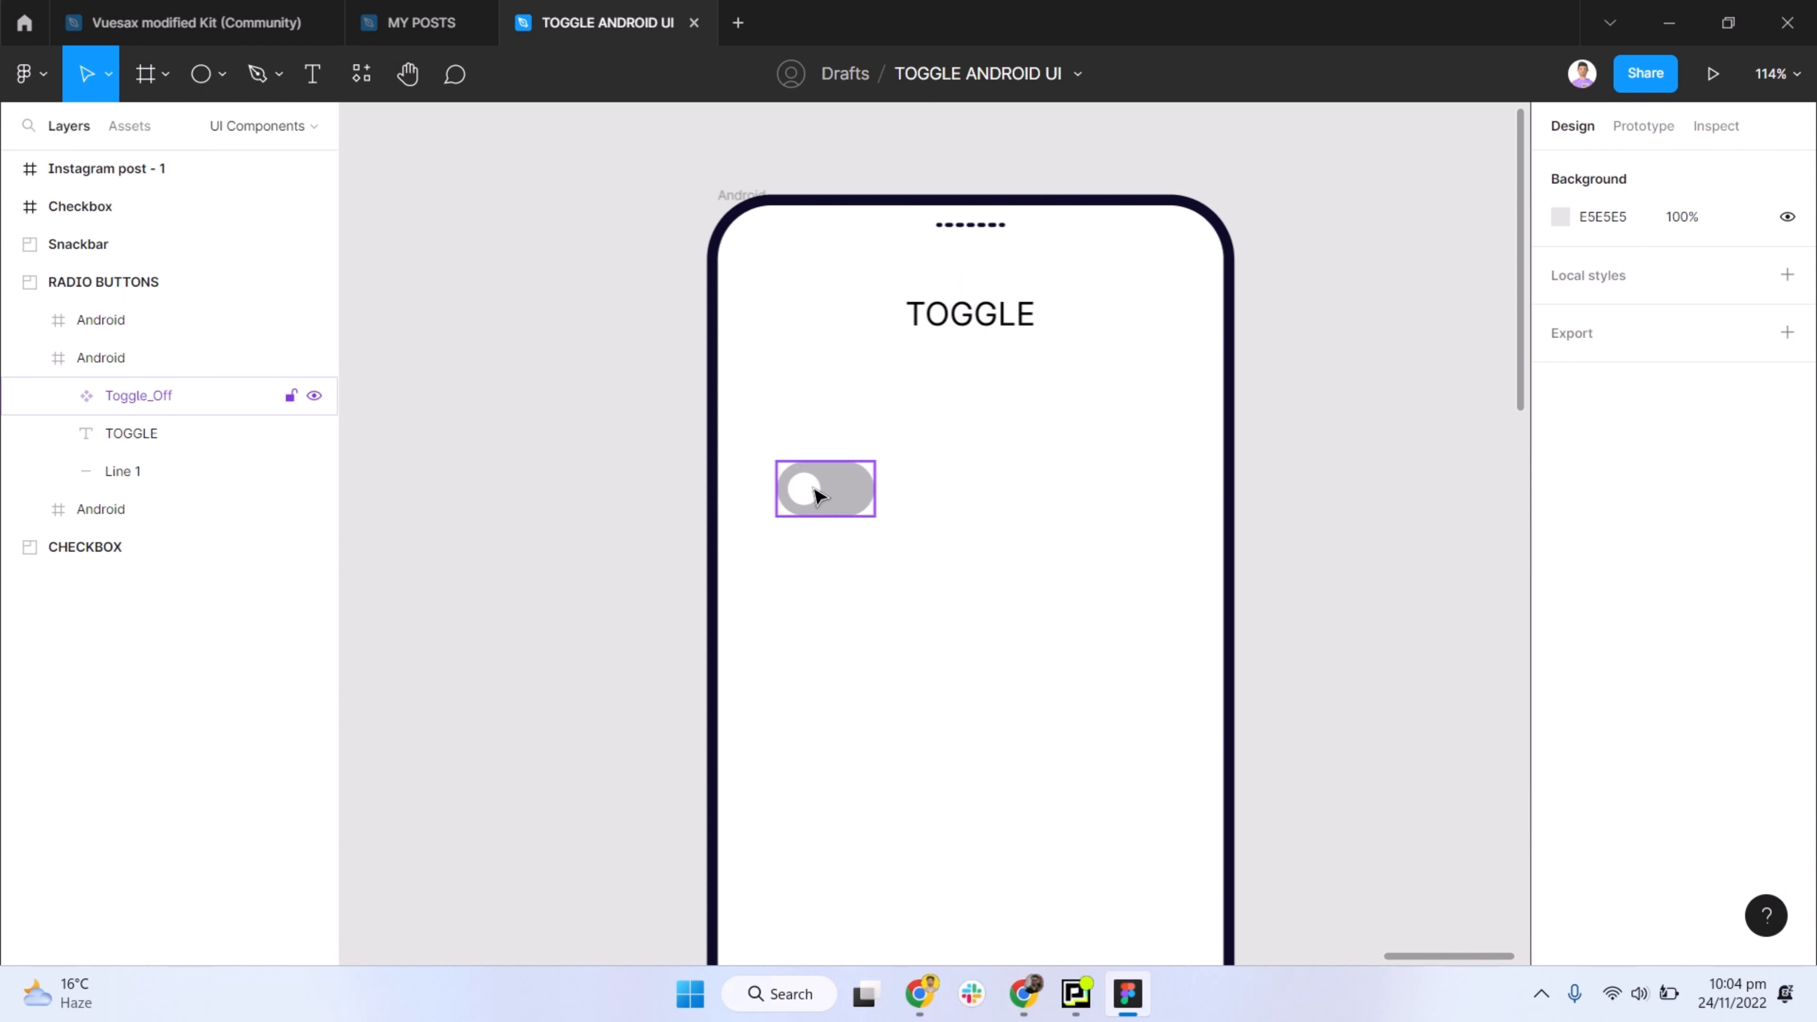
- Move the Toggle_Off component horizontally to the right side of the phone screen, at about X 259
left_click_drag(837, 498, 1102, 488)
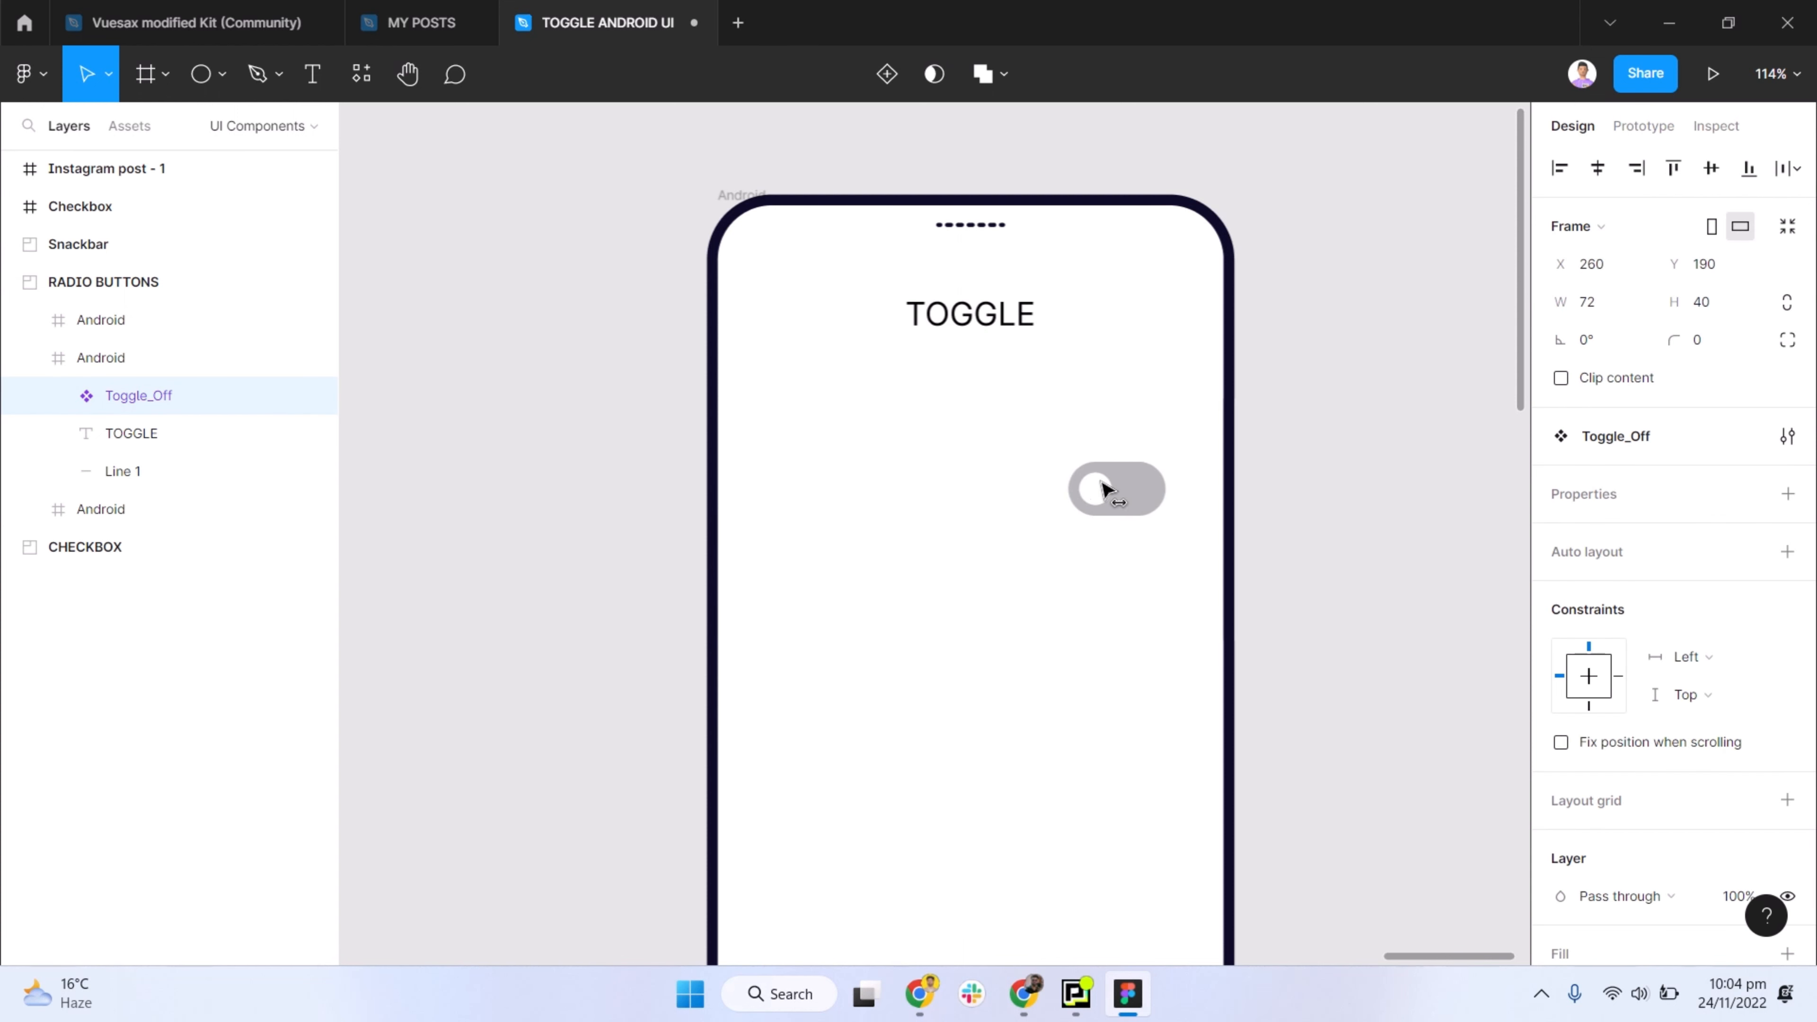
left_click(1346, 503)
left_click(1151, 499)
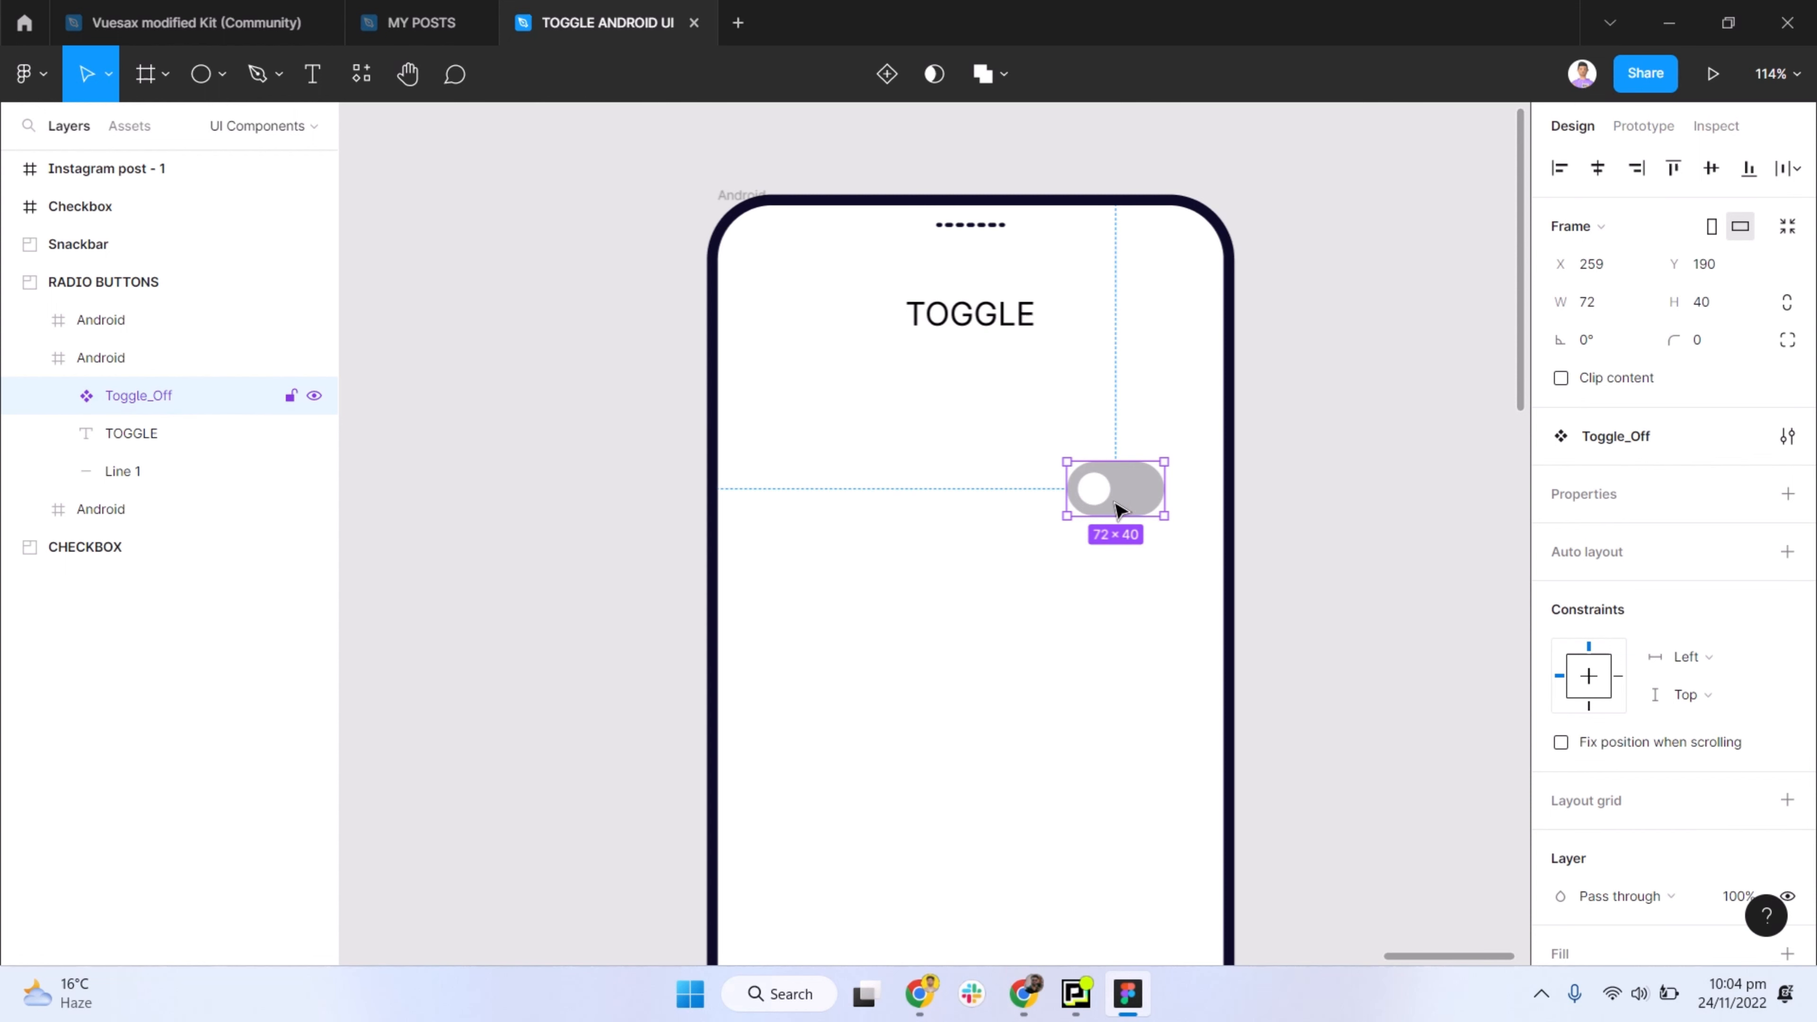
- Duplicate the TOGGLE heading to the left of the switch at about X 42, Y 203, with font size 16
left_click_drag(974, 320, 870, 494)
left_click(1708, 723)
type("16")
key("Return")
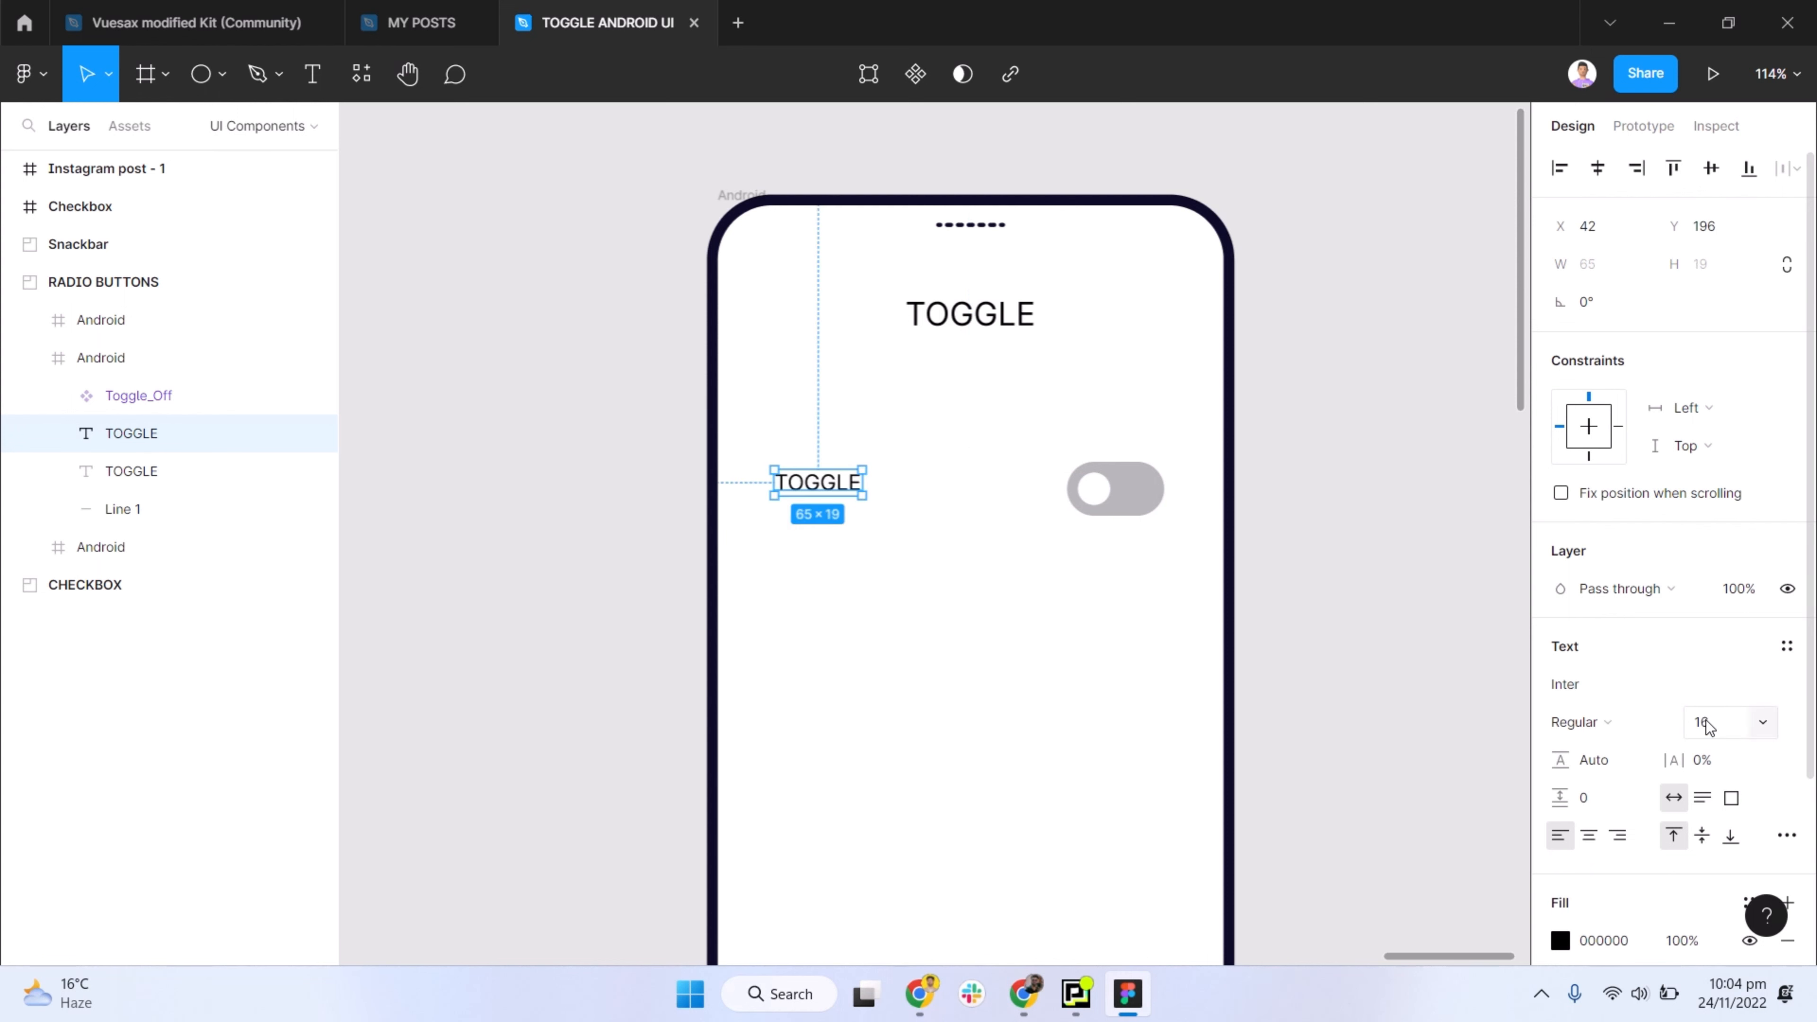
left_click_drag(804, 491, 816, 498)
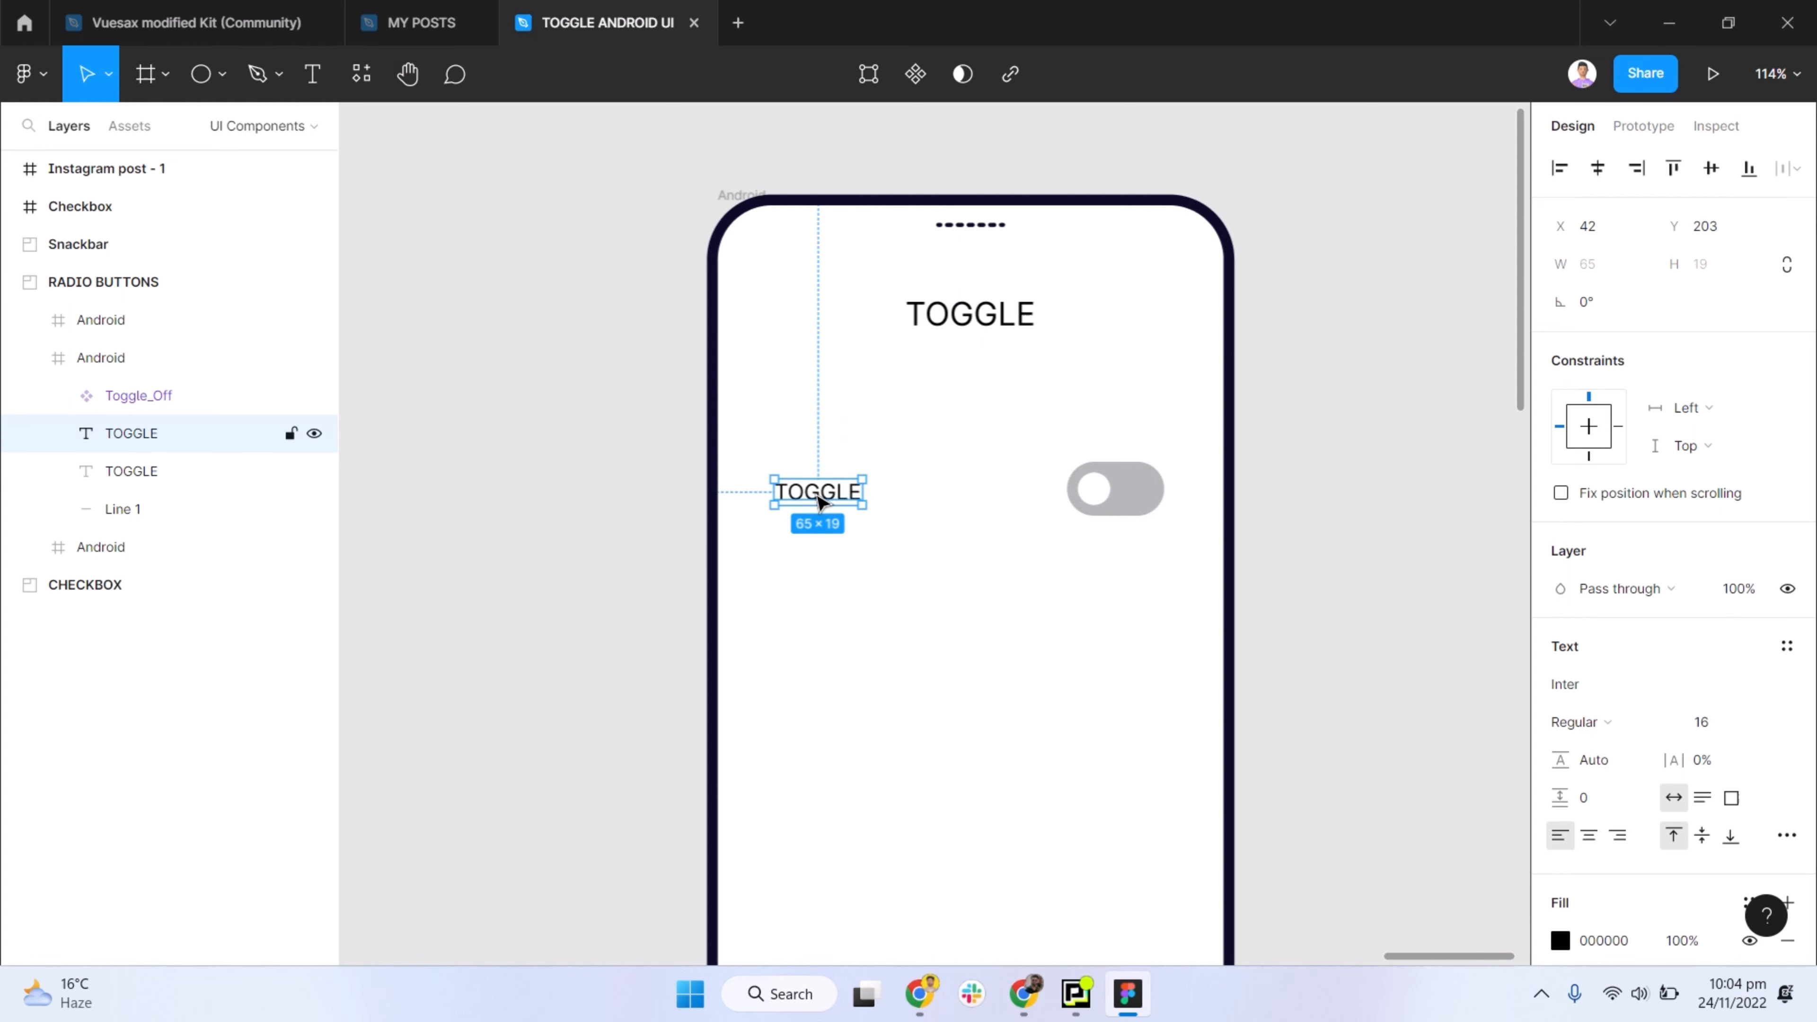
- Change the text of the small TOGGLE label beside the switch to "Dark Theme"
double_click(816, 493)
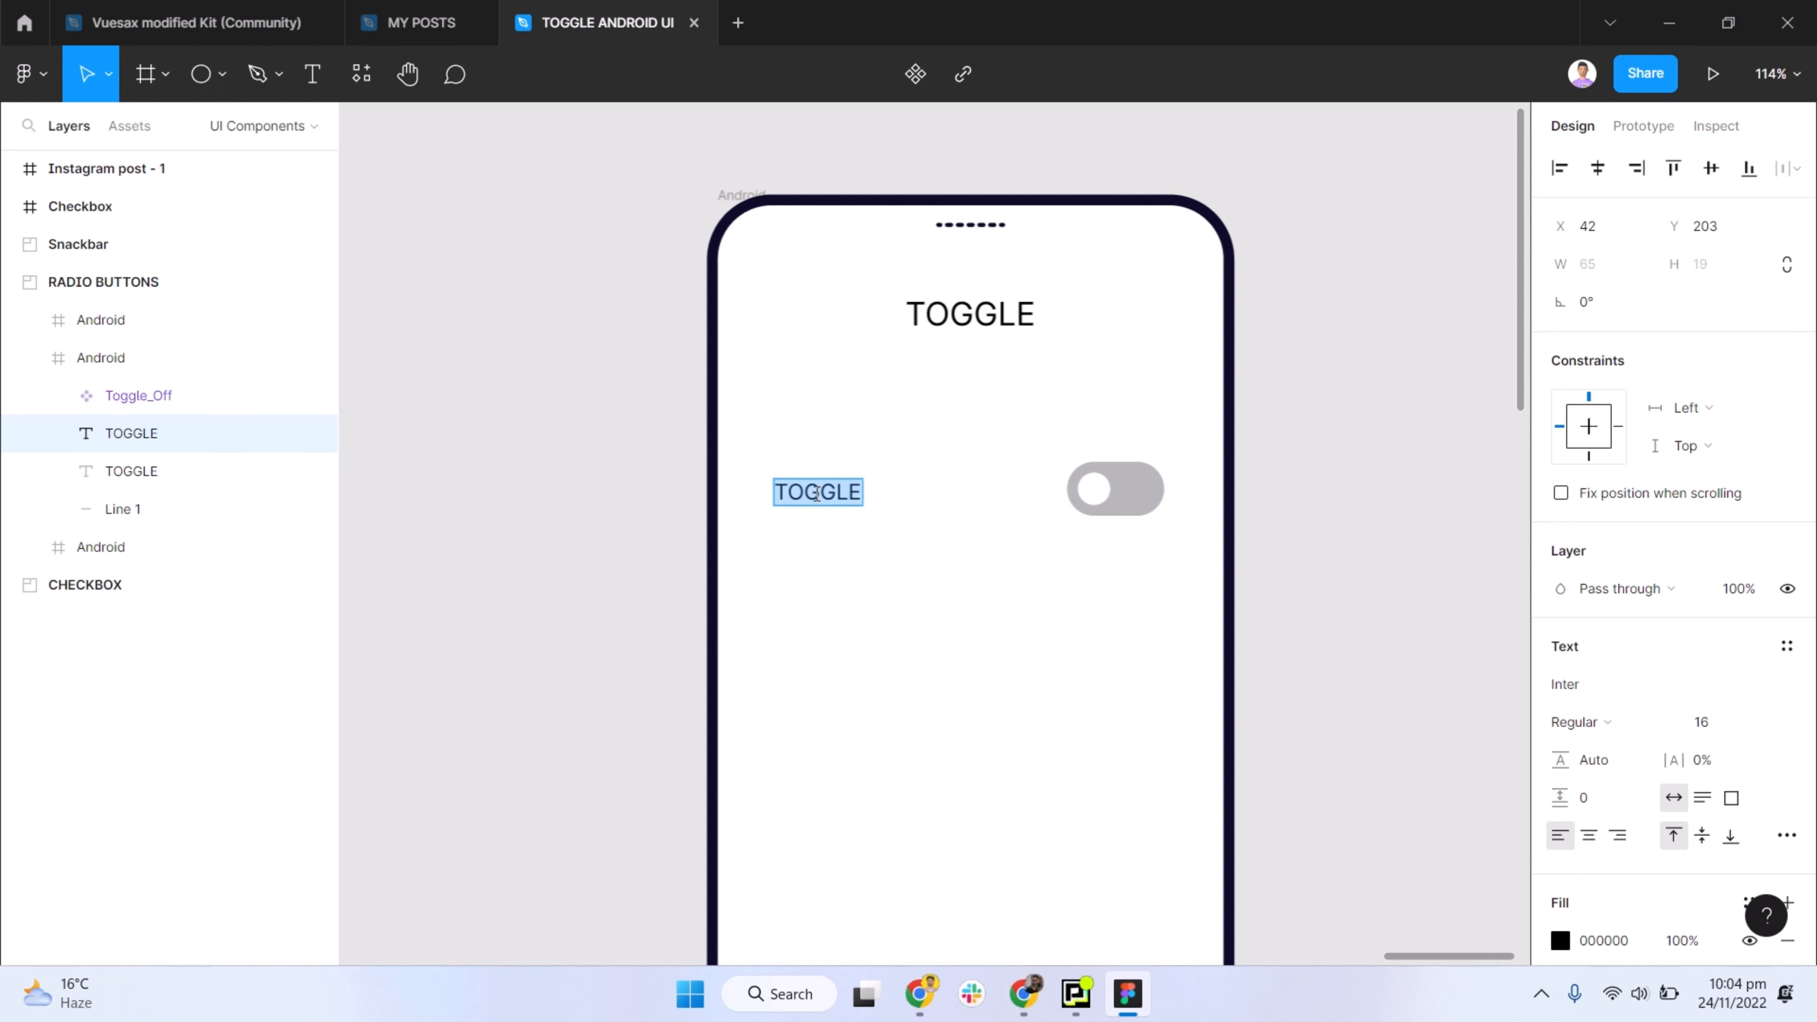
type("Dark Theme")
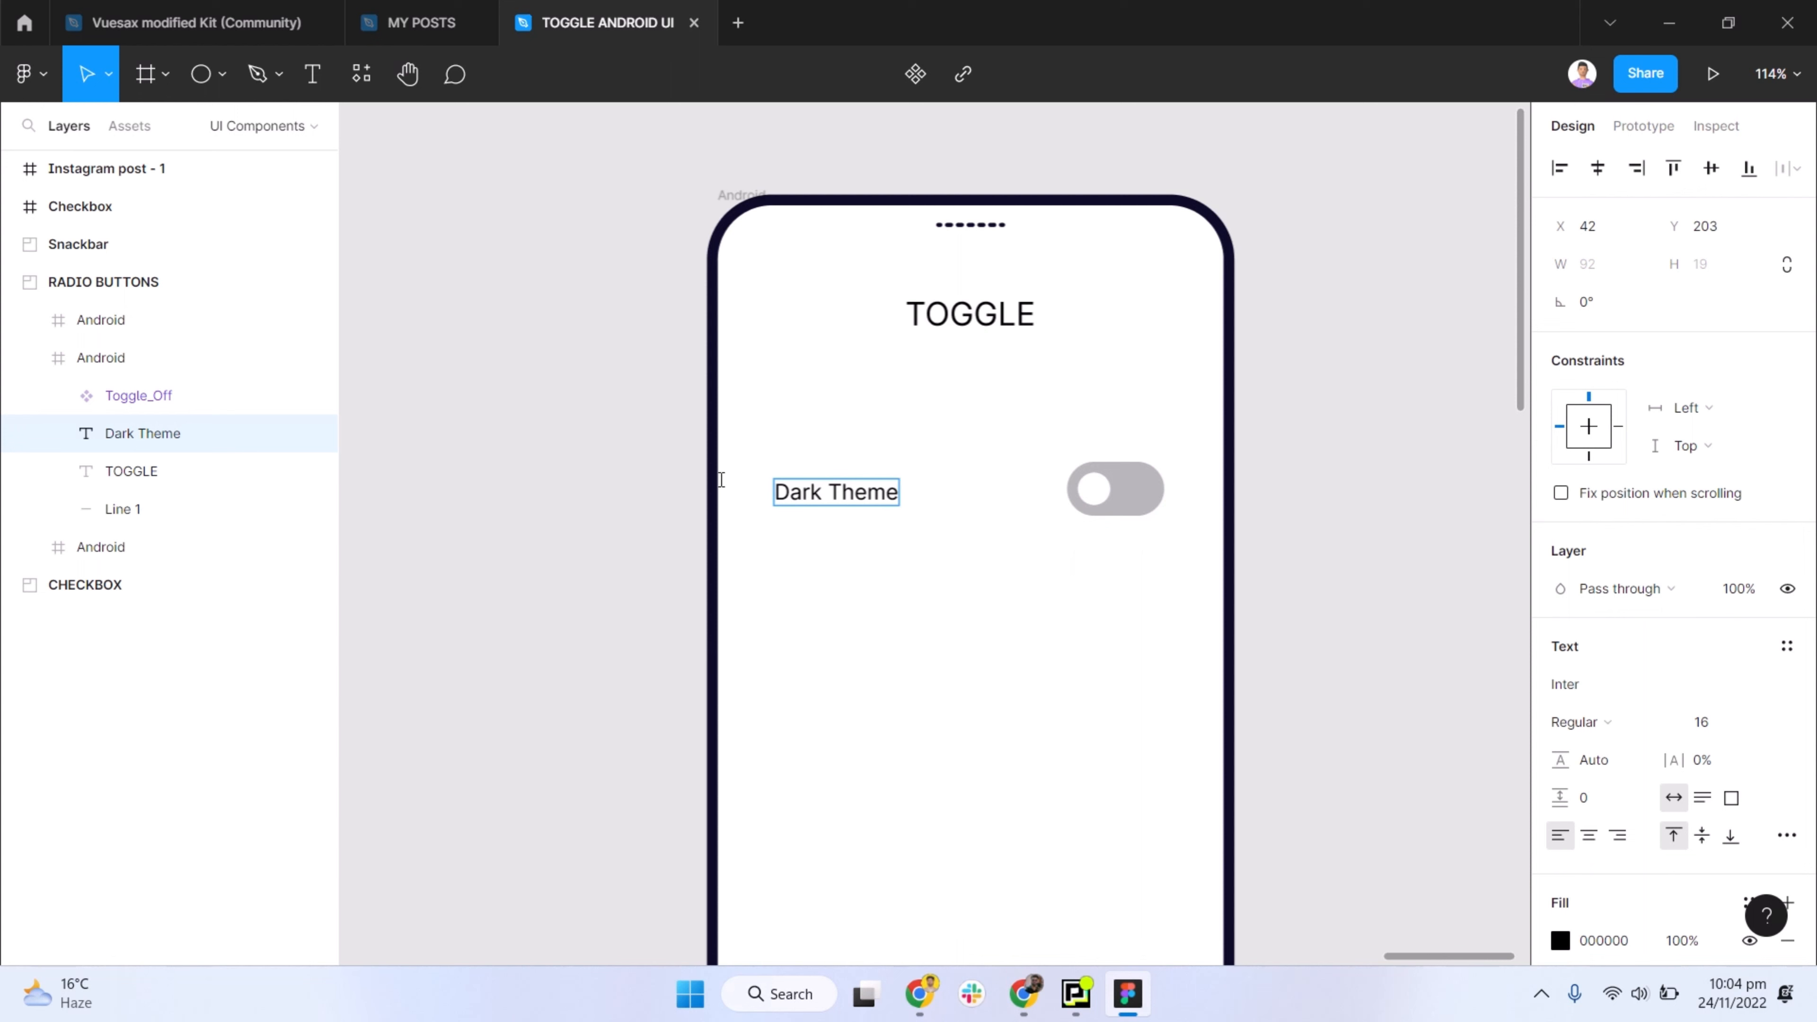
key("Escape")
- Align the Dark Theme label with the switch and place them side by side beneath the heading, with the switch at about X 207
left_click(1094, 489, "shift")
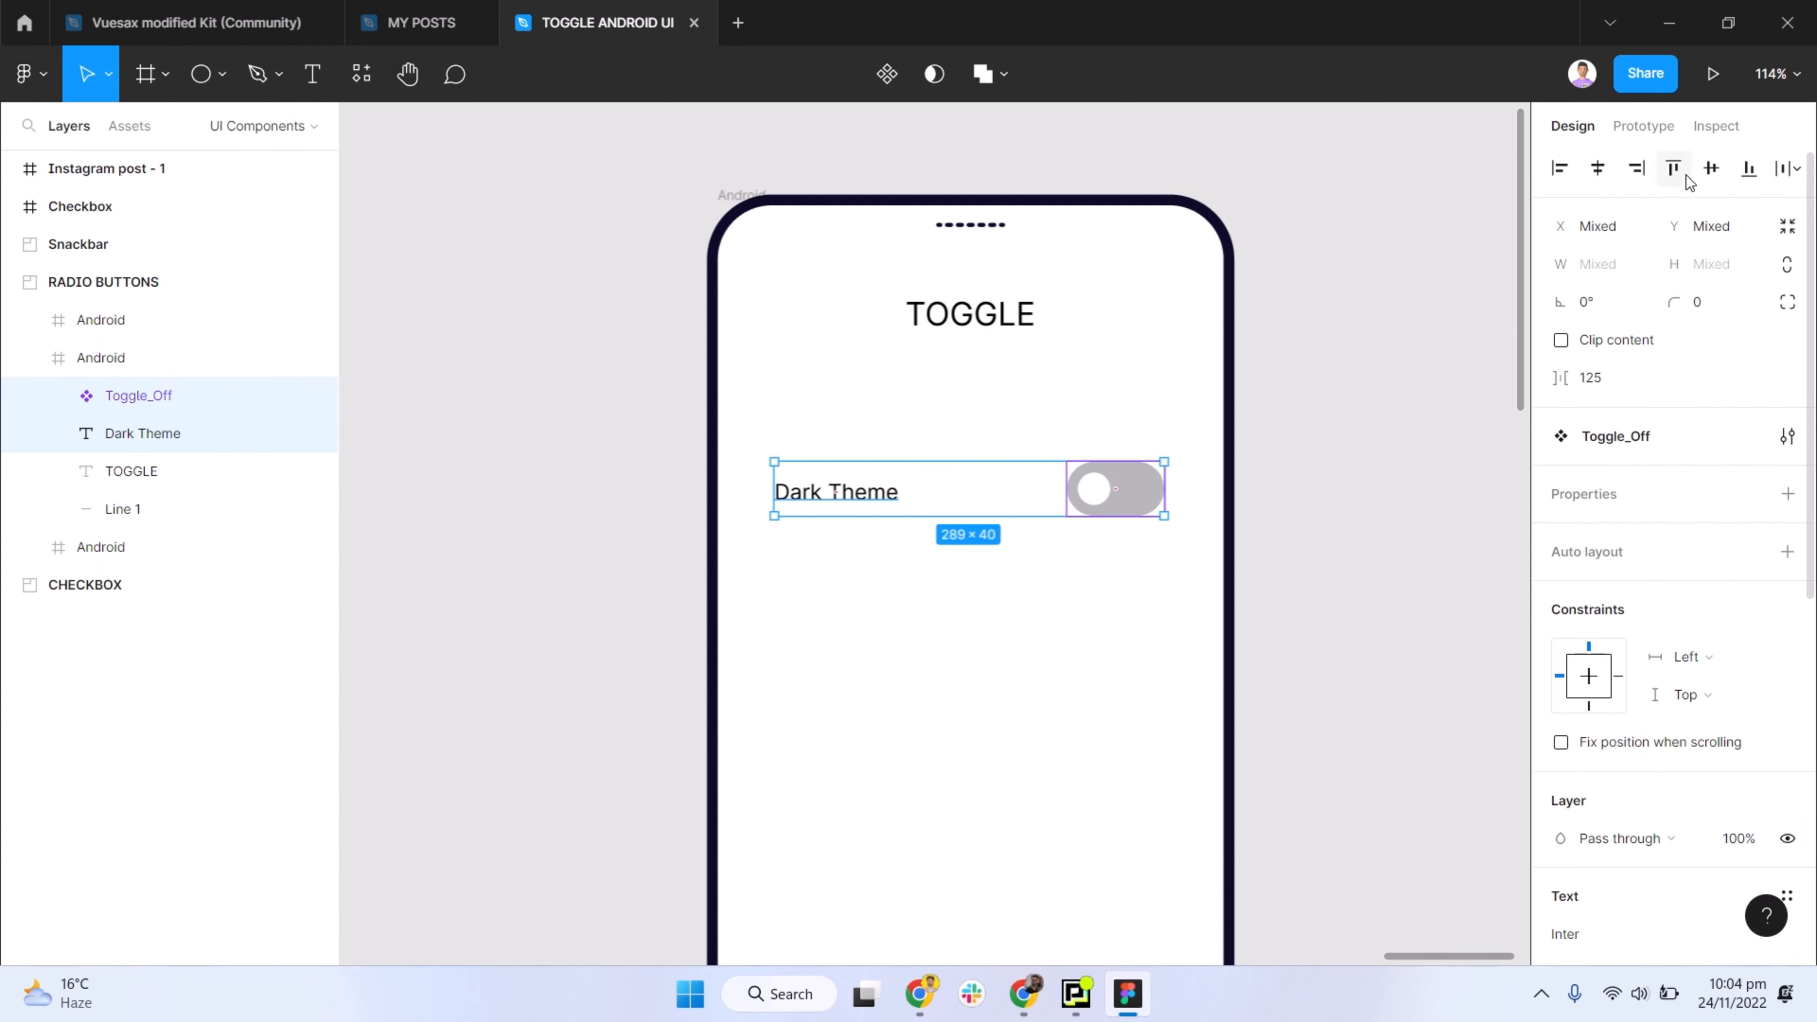
left_click(1116, 489)
left_click_drag(1116, 488, 966, 494)
left_click(894, 492, "shift")
scroll(1030, 532, "down", 3)
scroll(1030, 532, "right", 2)
left_click(1176, 511)
scroll(905, 393, "down", 2)
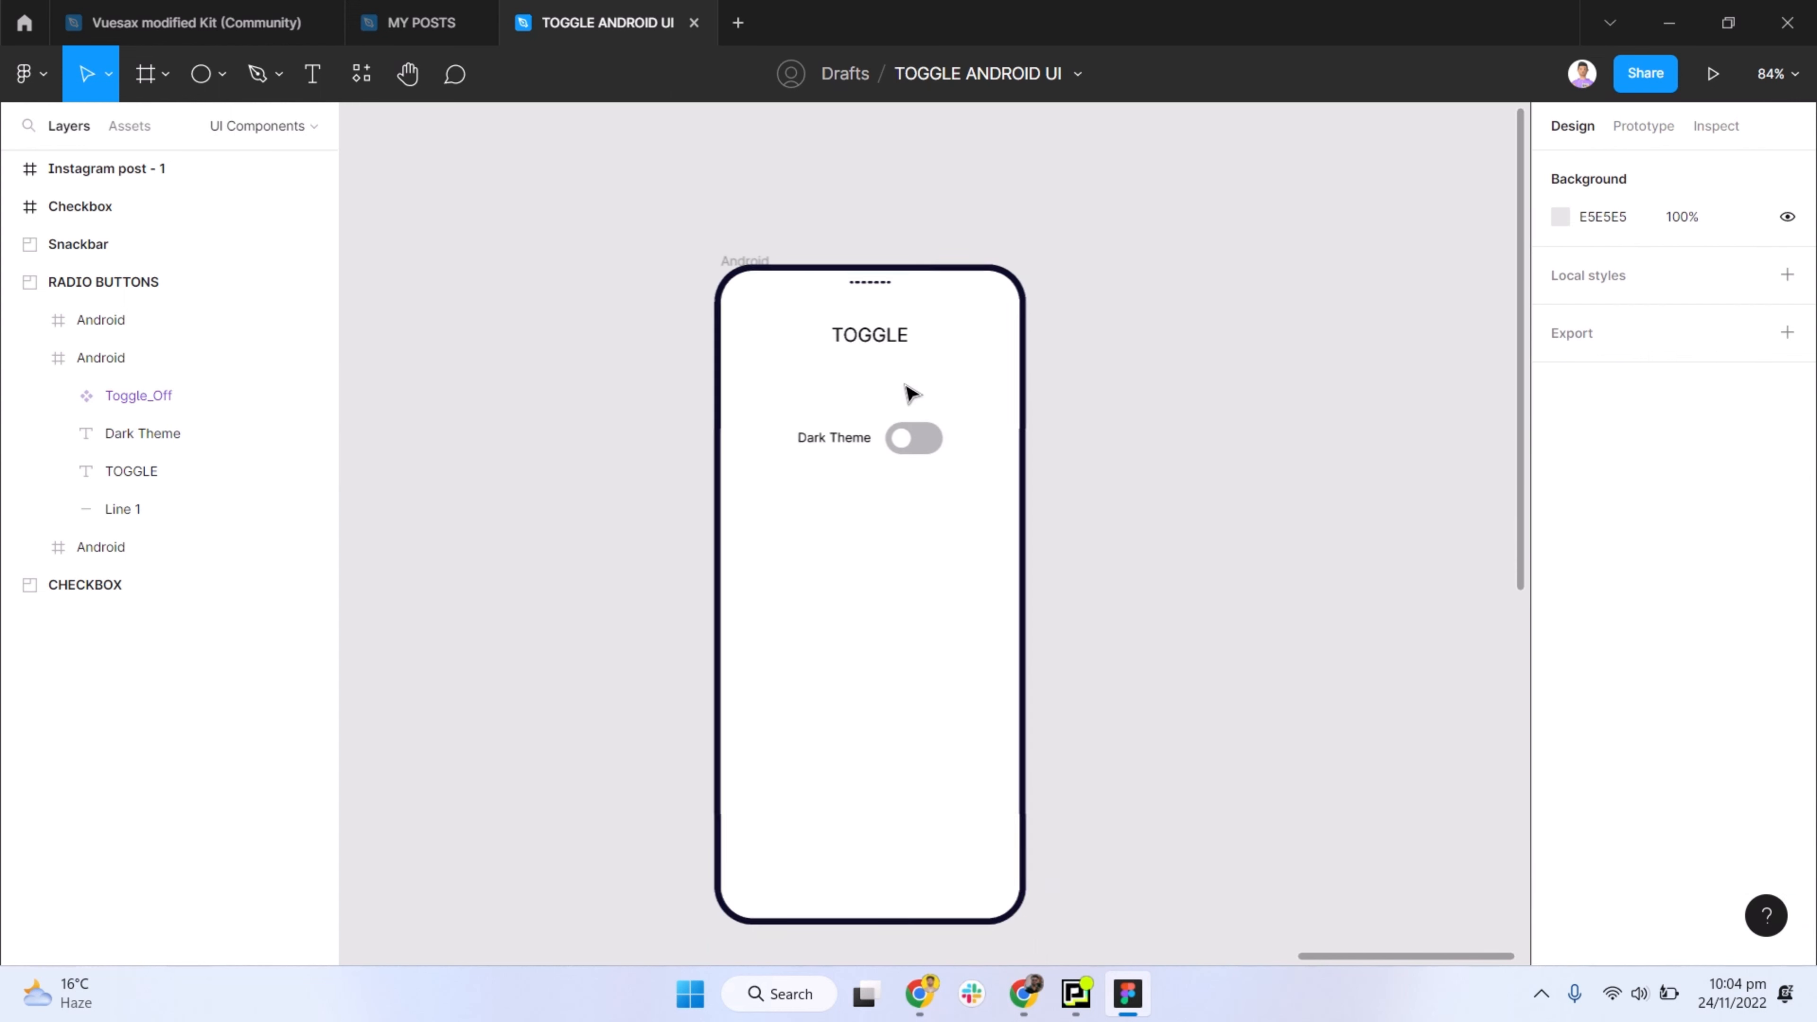
- Duplicate the Toggle_Off component directly below the original at about Y 262
left_click(920, 434)
scroll(901, 444, "up", 3)
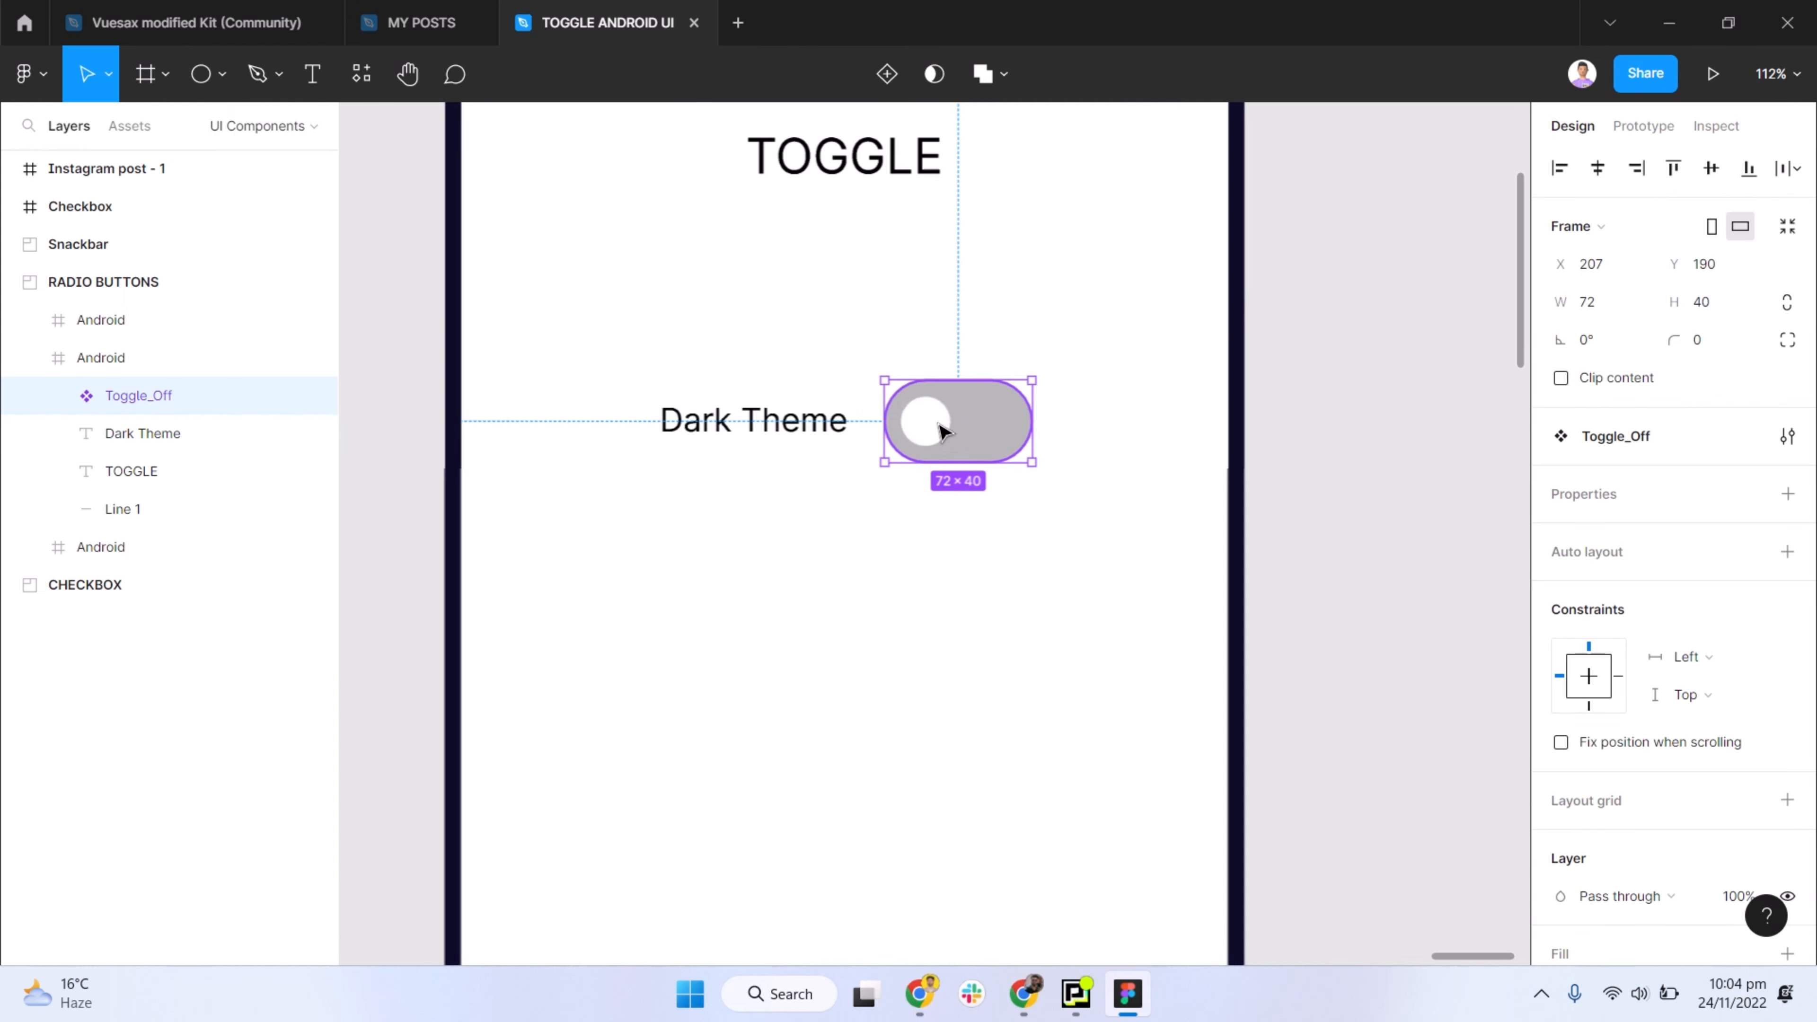
left_click_drag(939, 430, 957, 584)
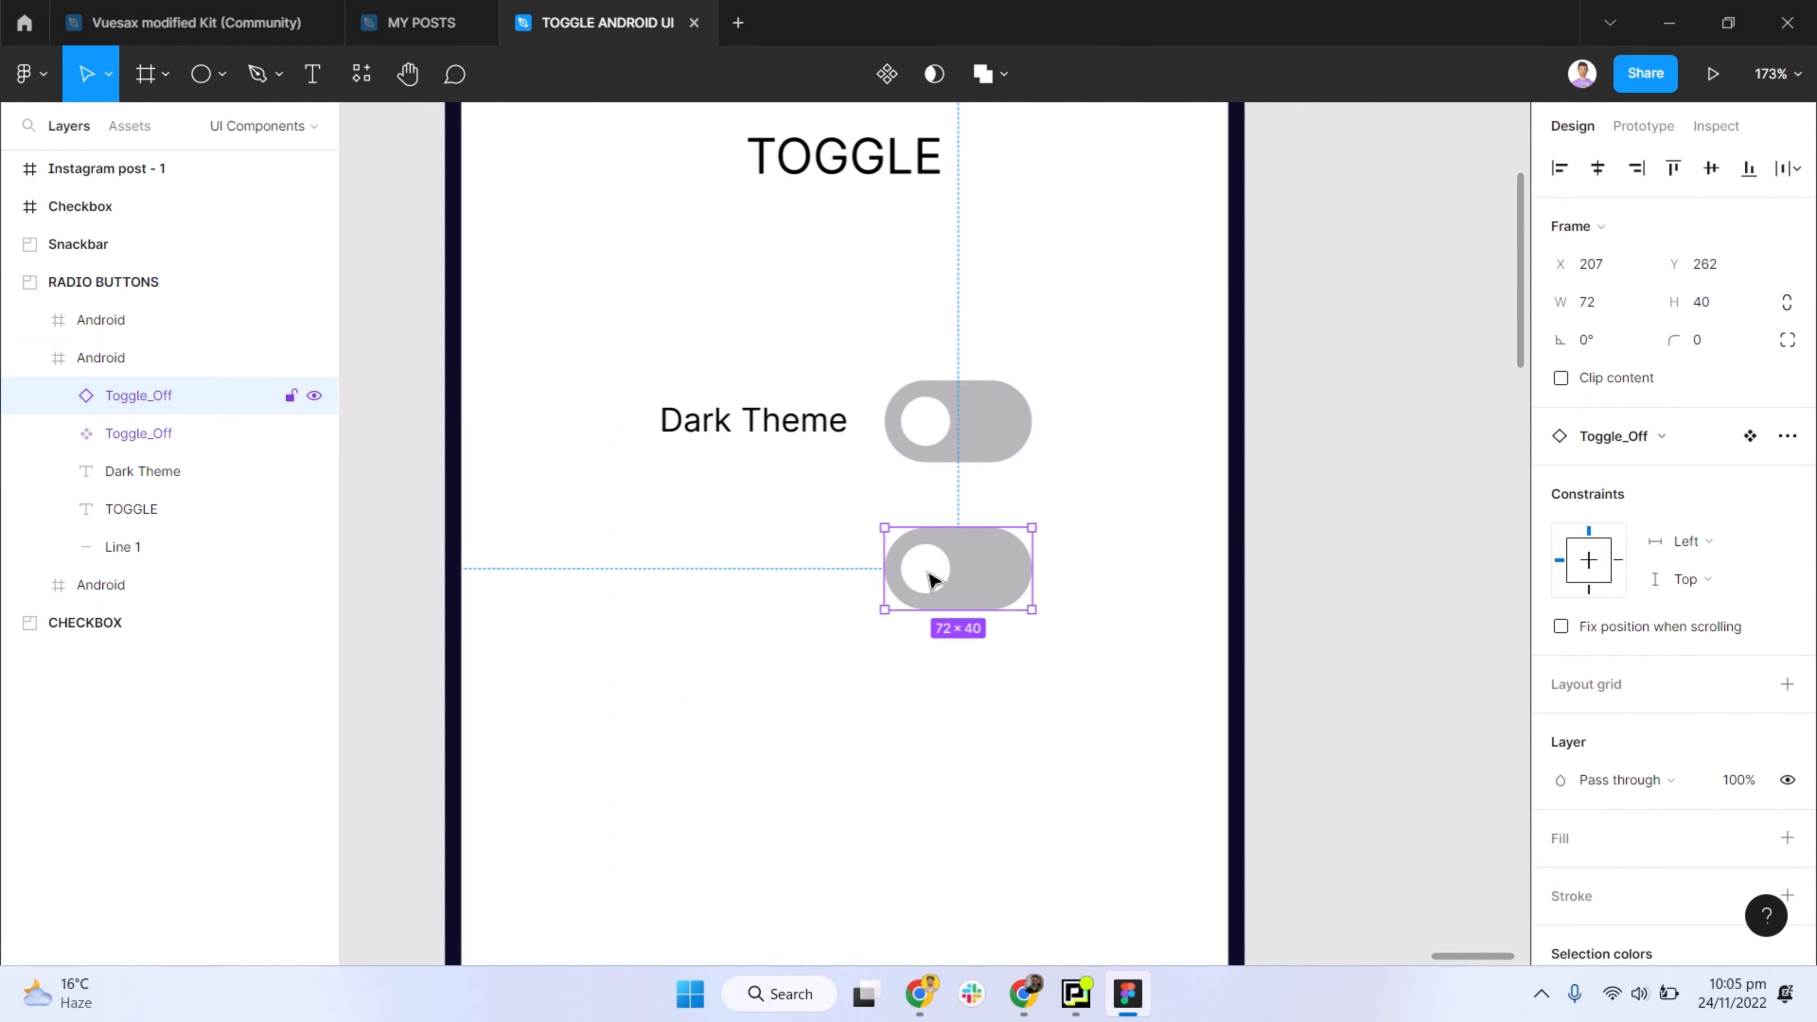
double_click(931, 580)
key("Escape")
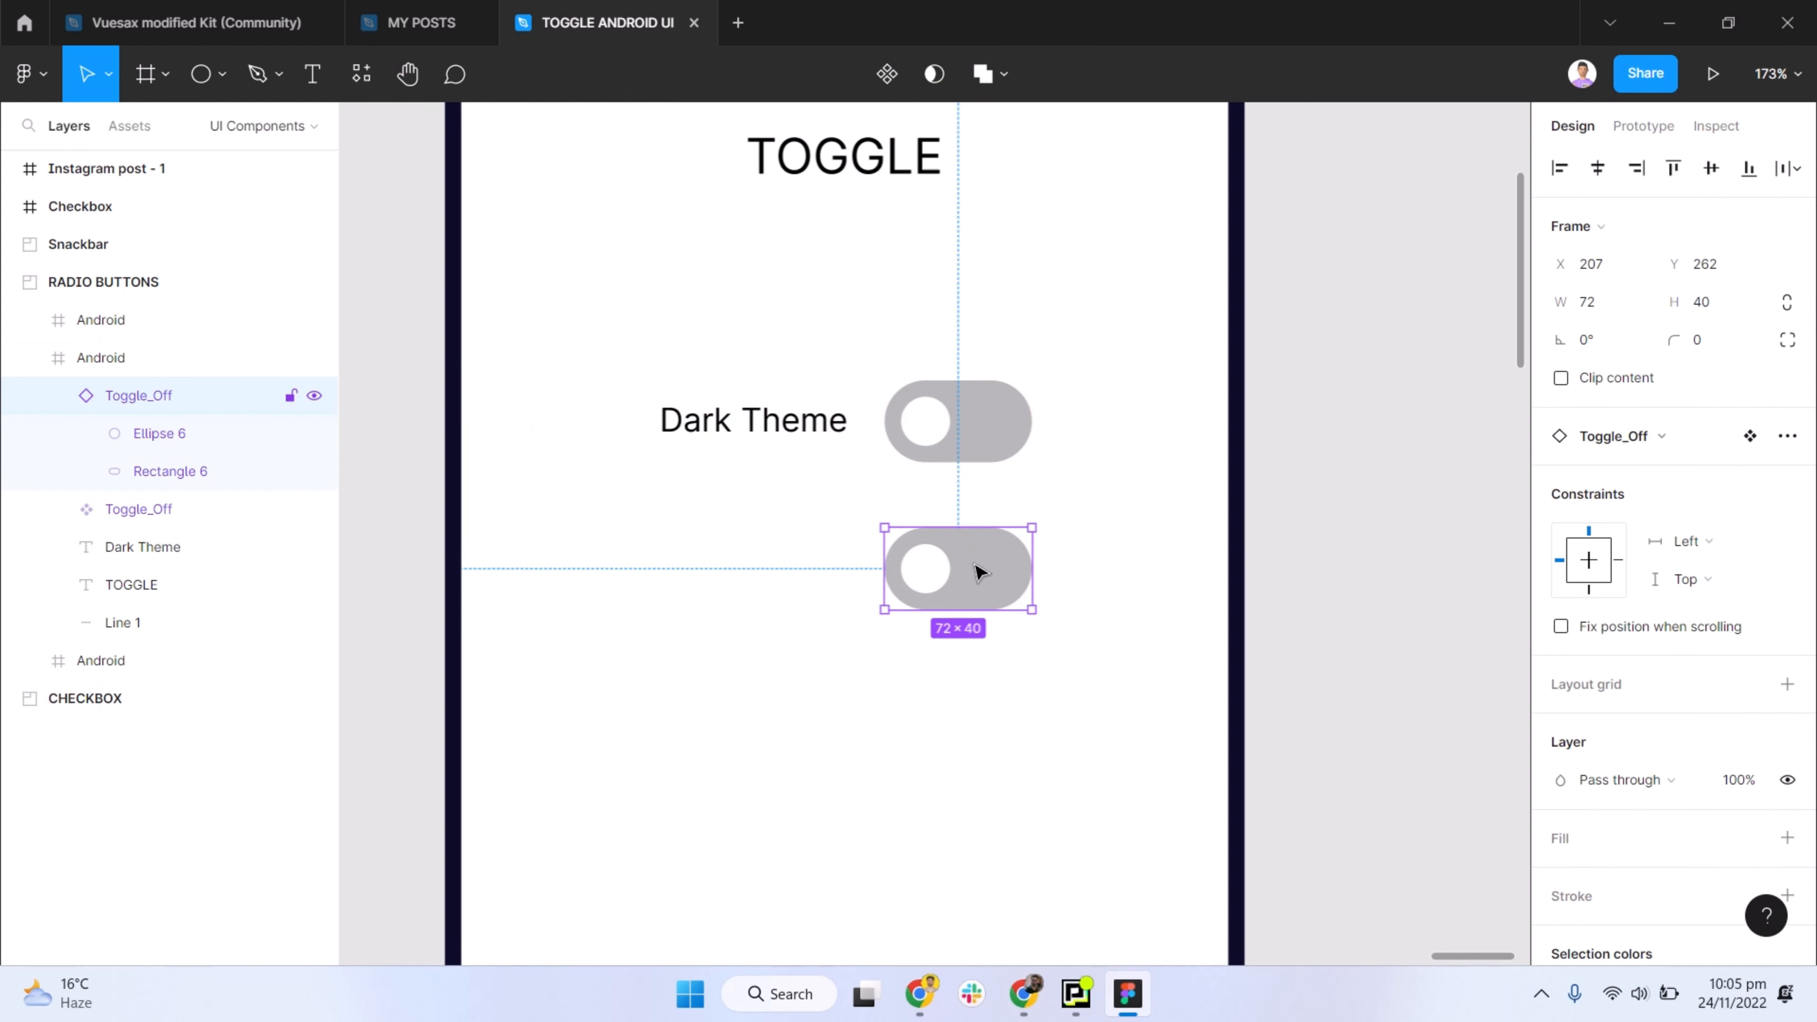
- Flip the lower switch horizontally so that its white knob sits at the opposite end of the track
key("shift+h")
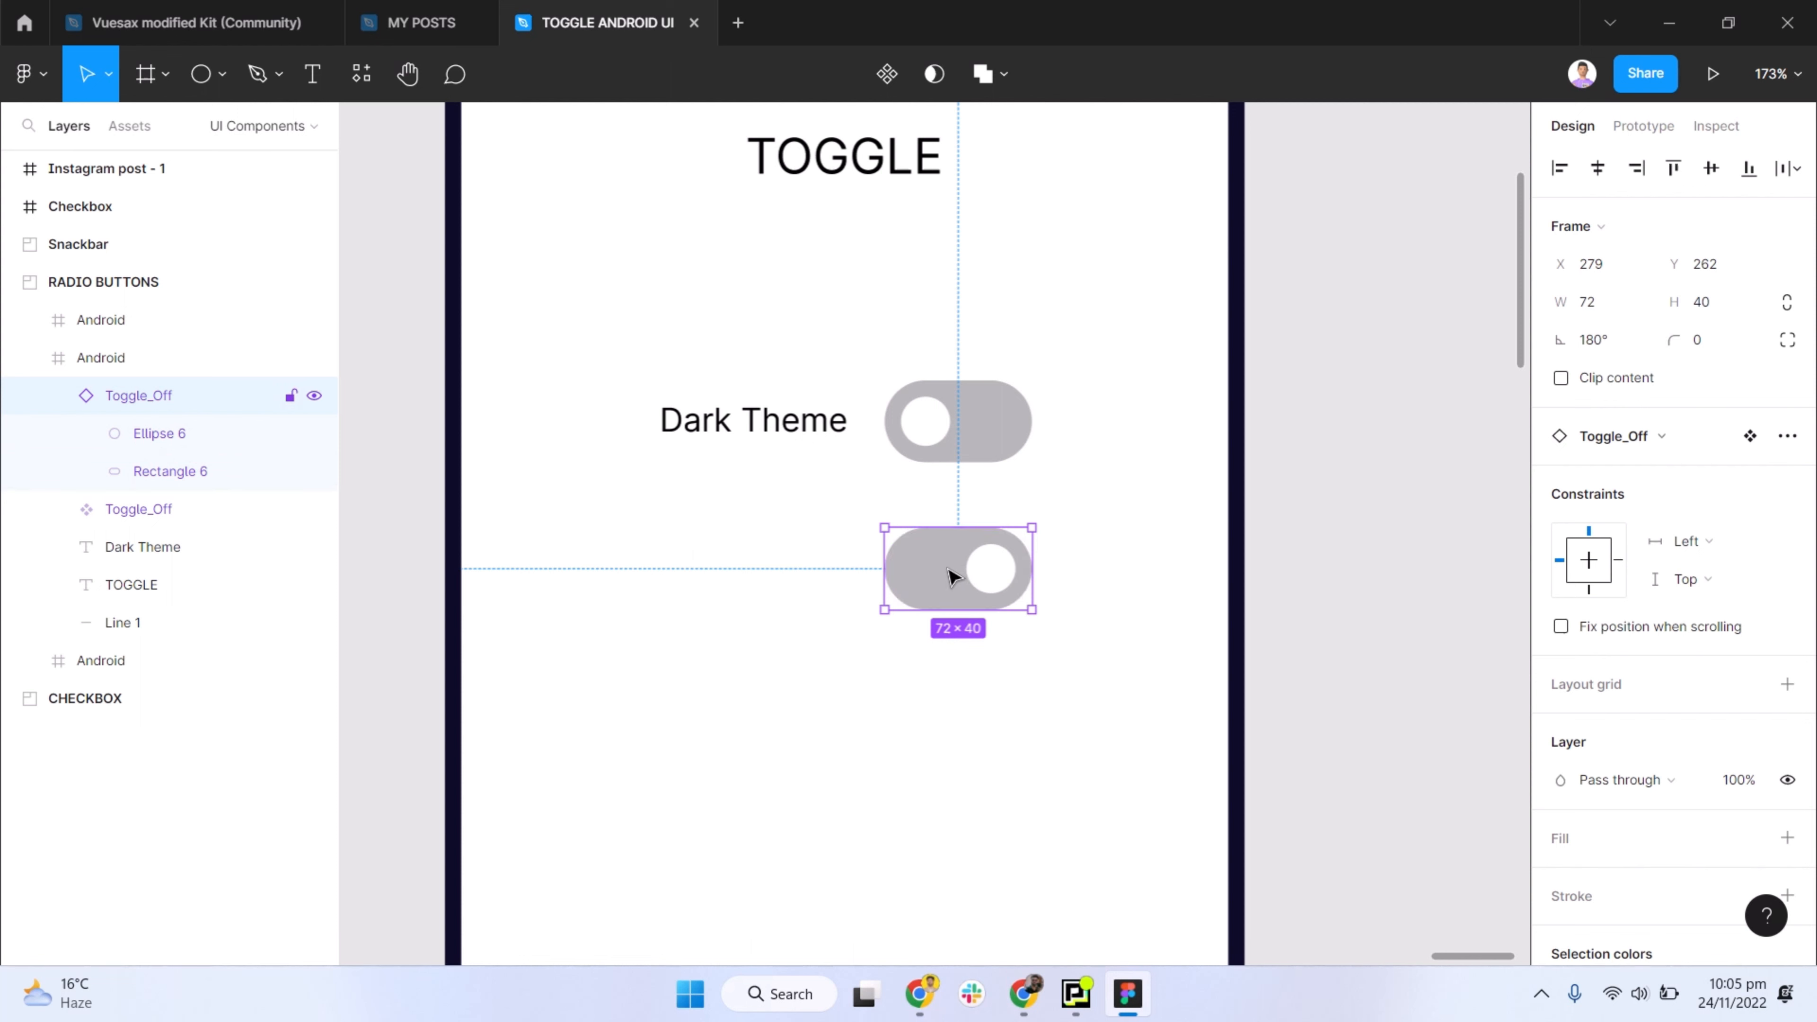
key("ctrl+z")
left_click(876, 637)
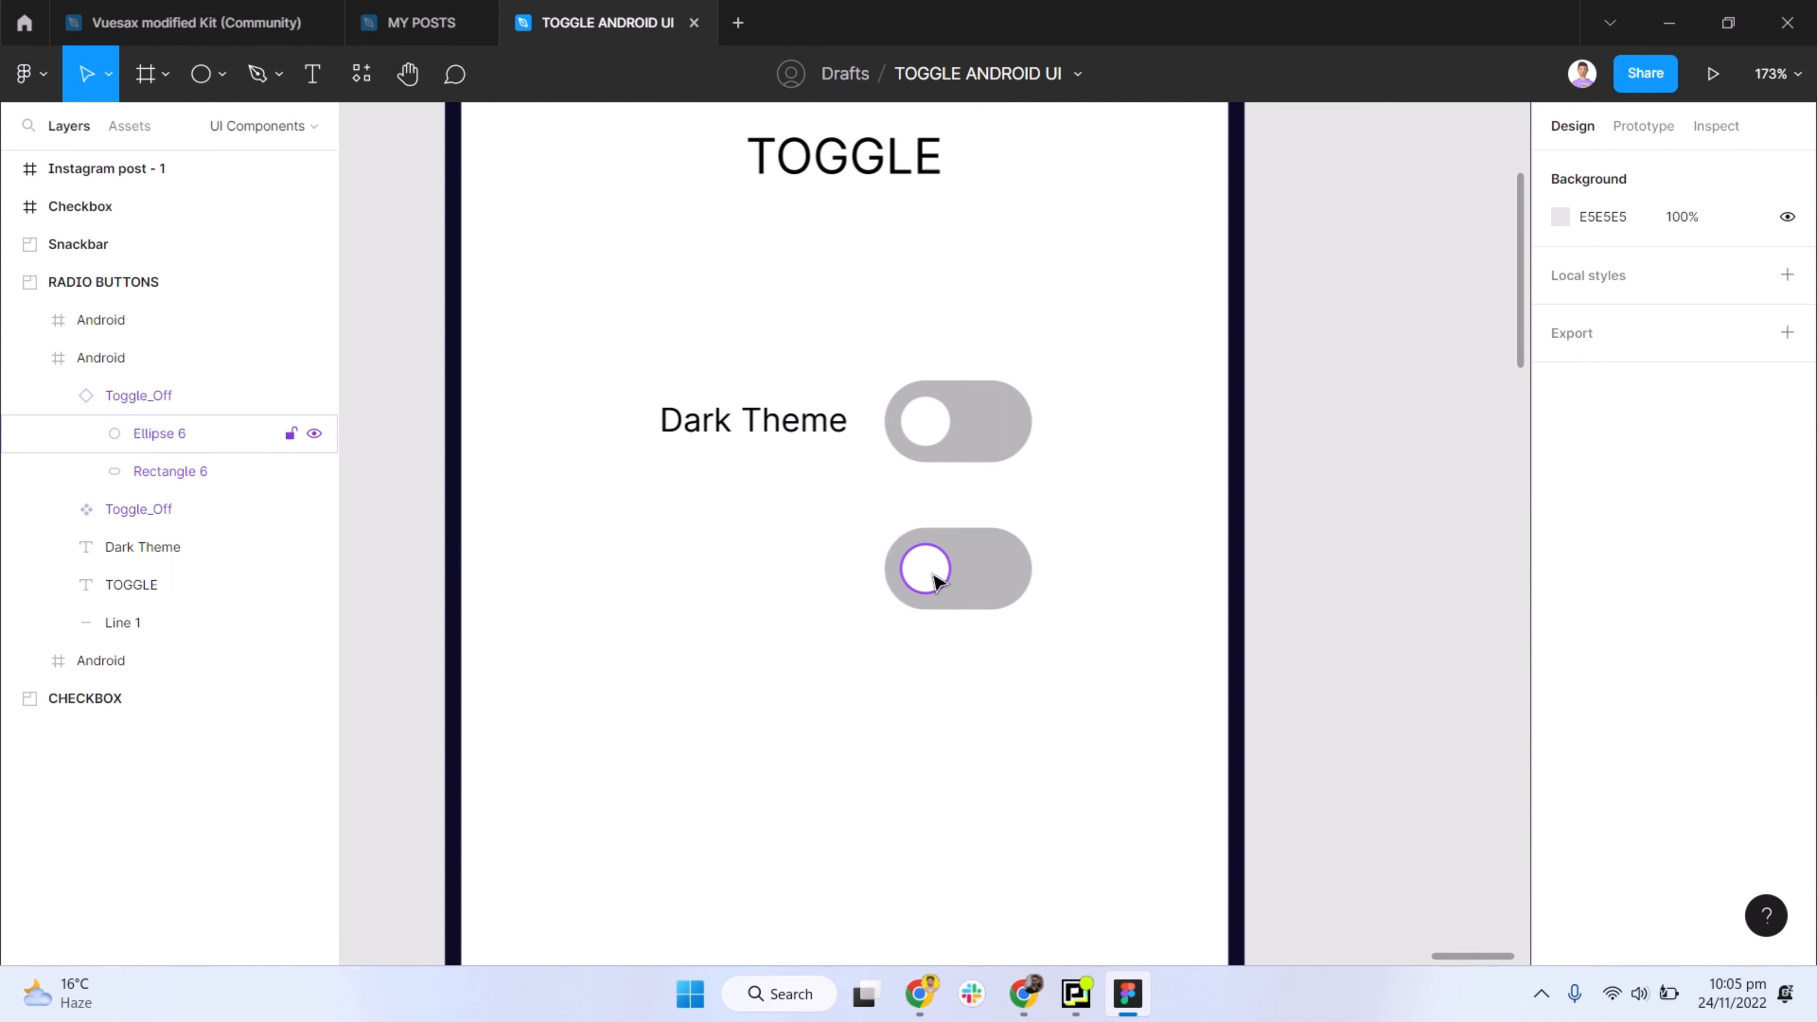
left_click(937, 580)
right_click(937, 580)
key("Escape")
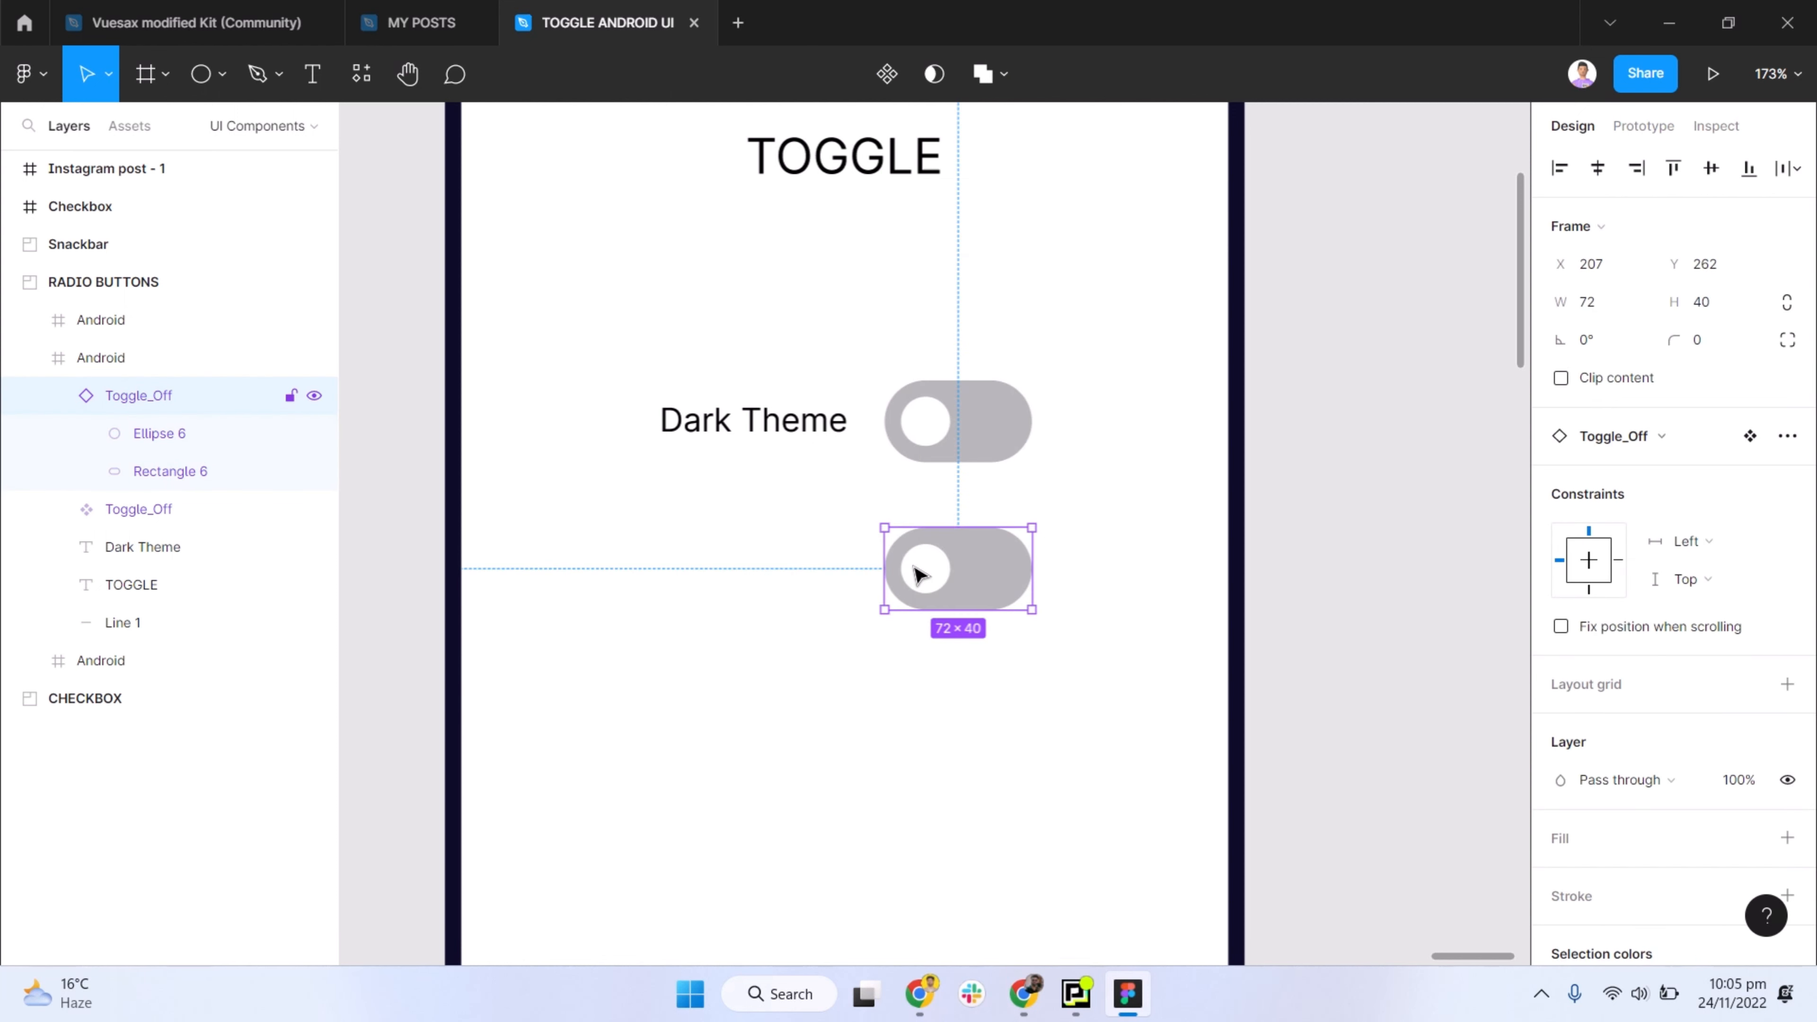
key("shift+h")
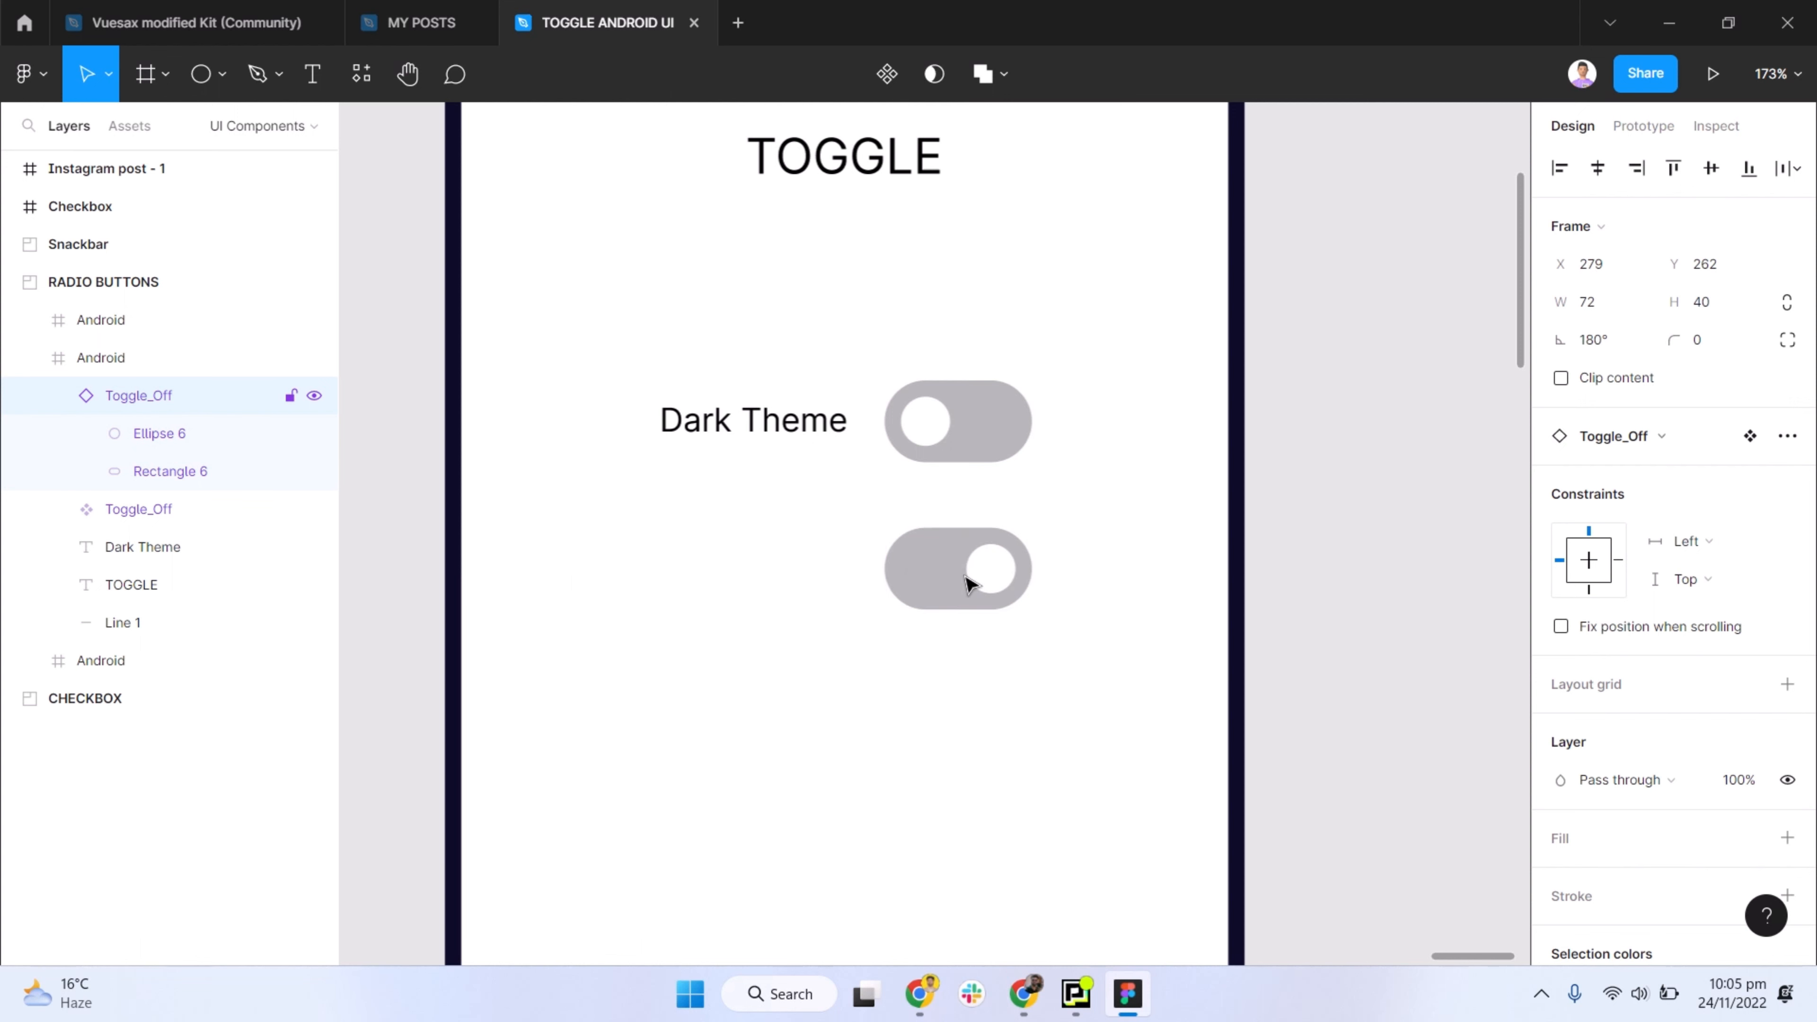
key("Escape")
- Duplicate the Dark Theme label beside the lower switch at about Y 270 and change its text to "Light Theme"
left_click(754, 420)
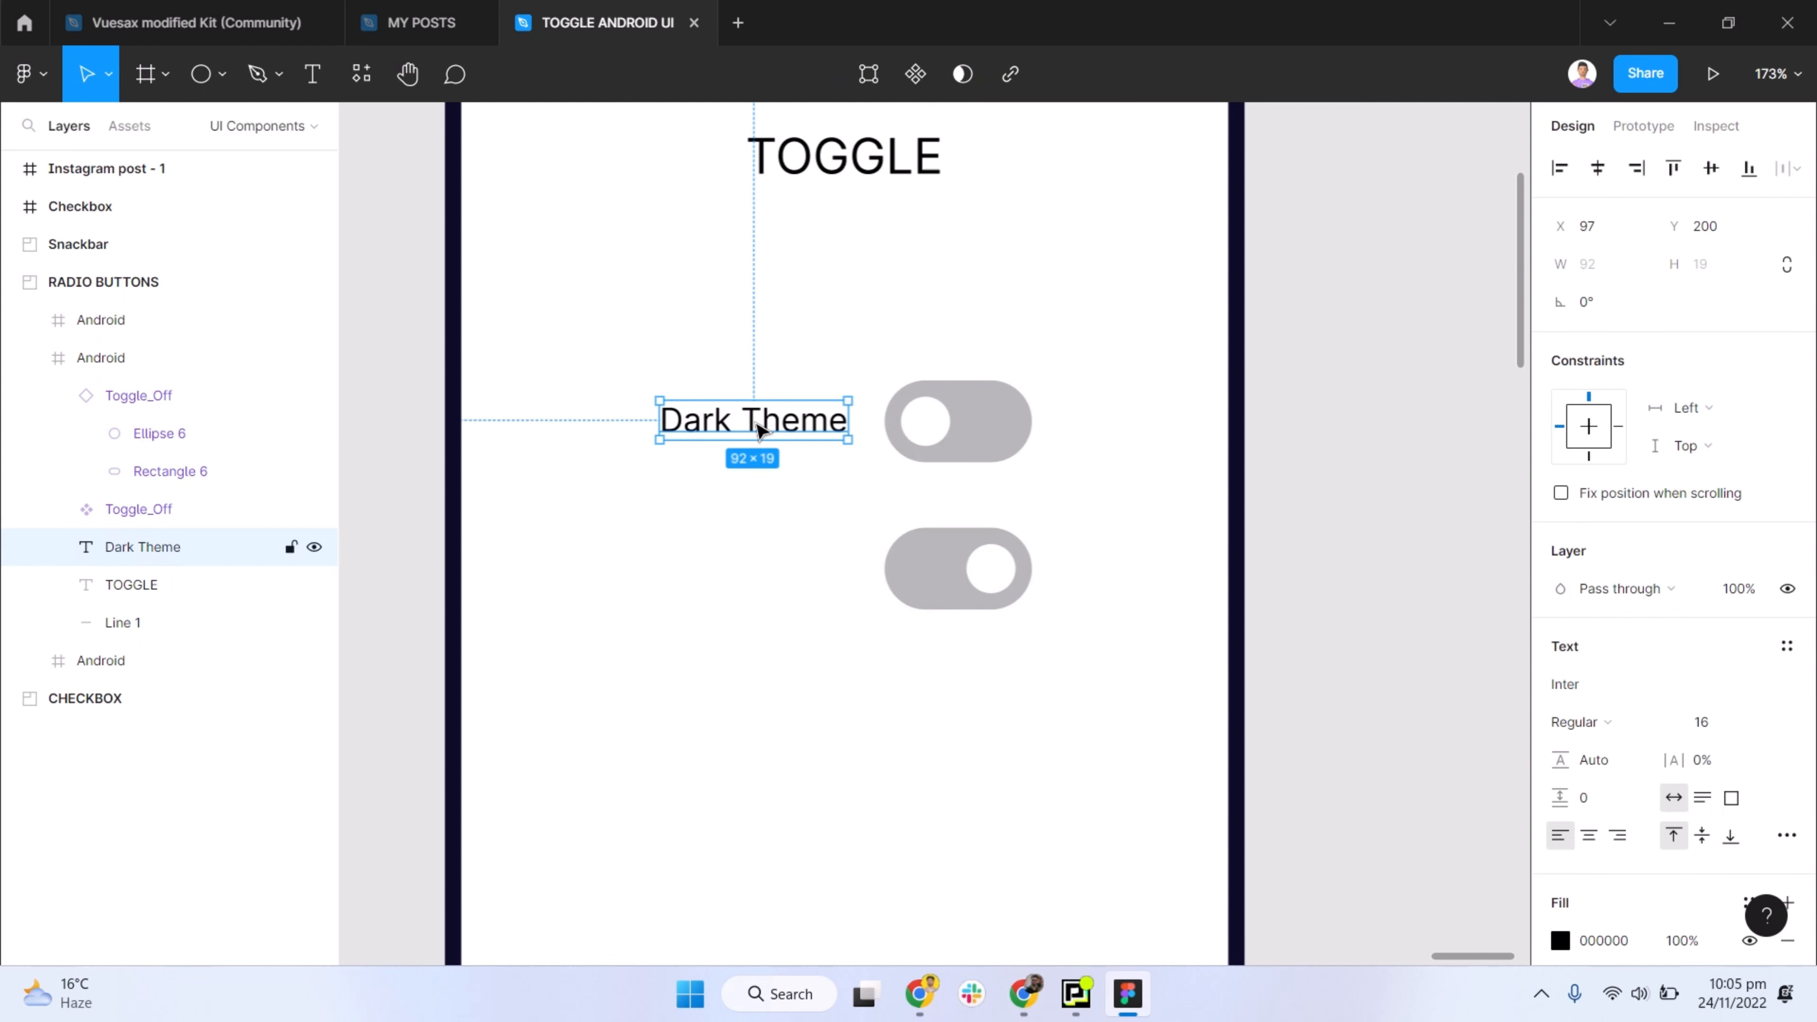
left_click_drag(754, 420, 793, 571)
double_click(791, 567)
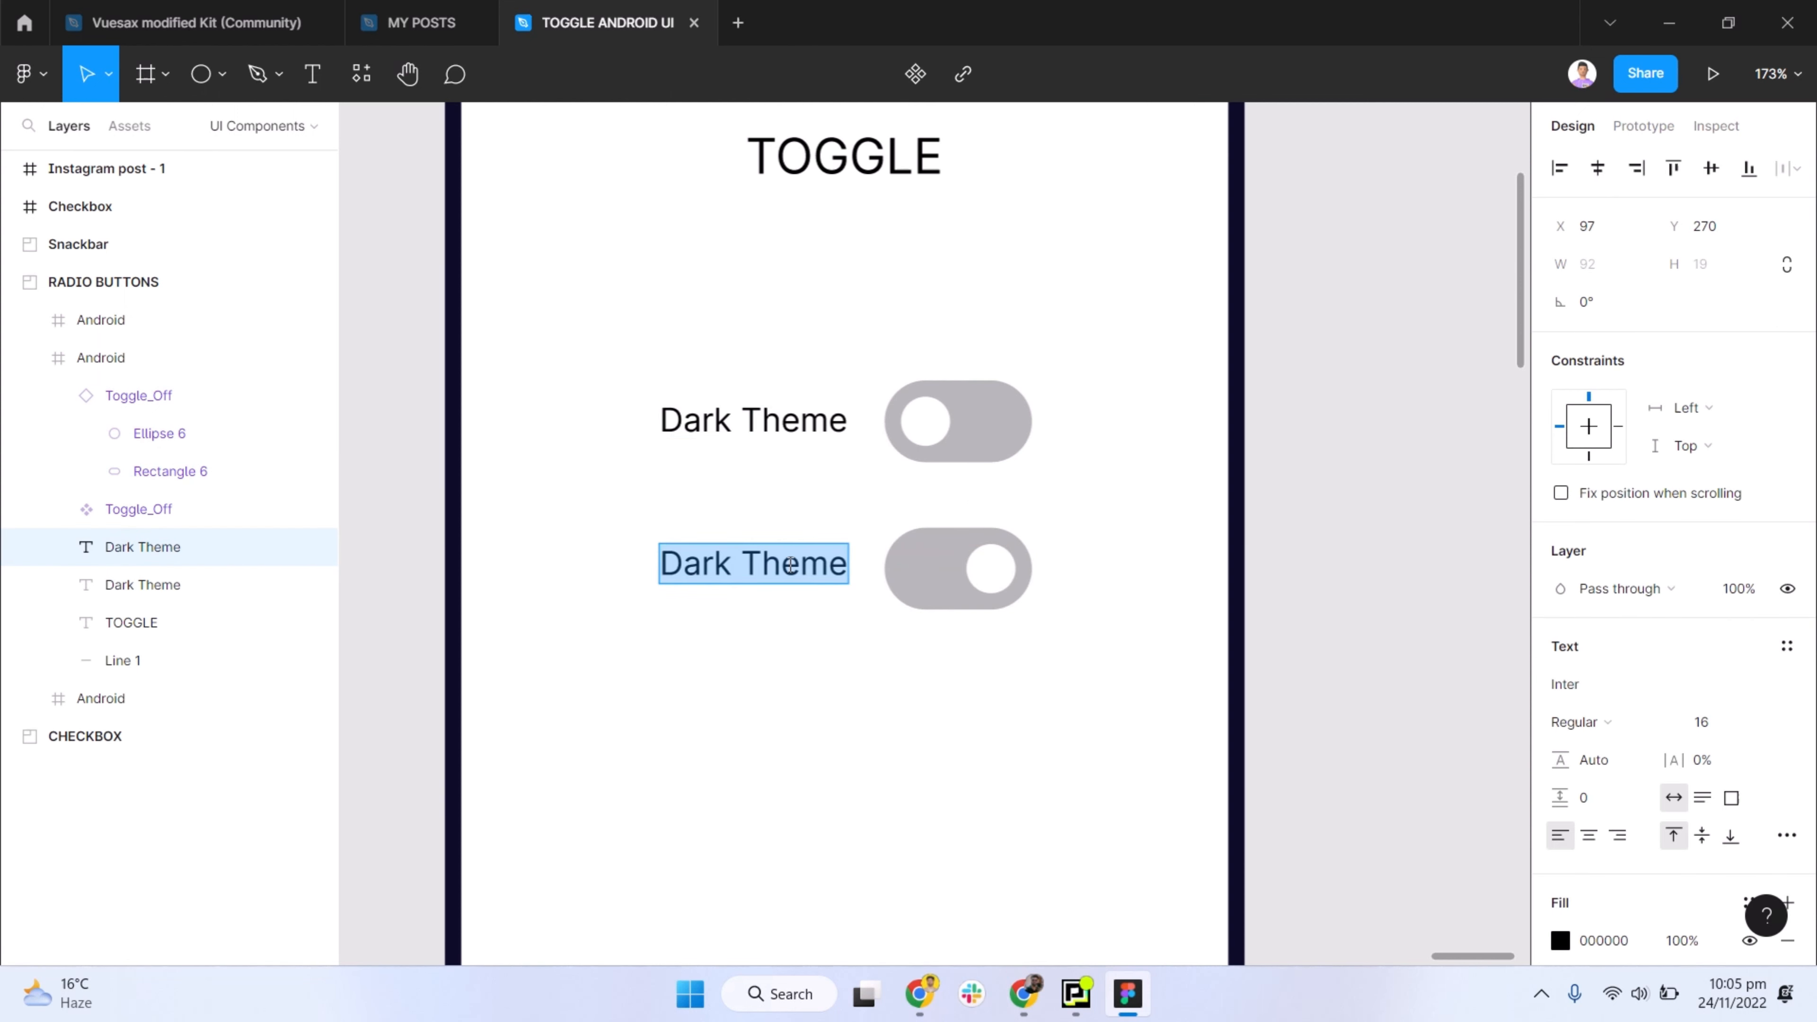
type("Light Theme")
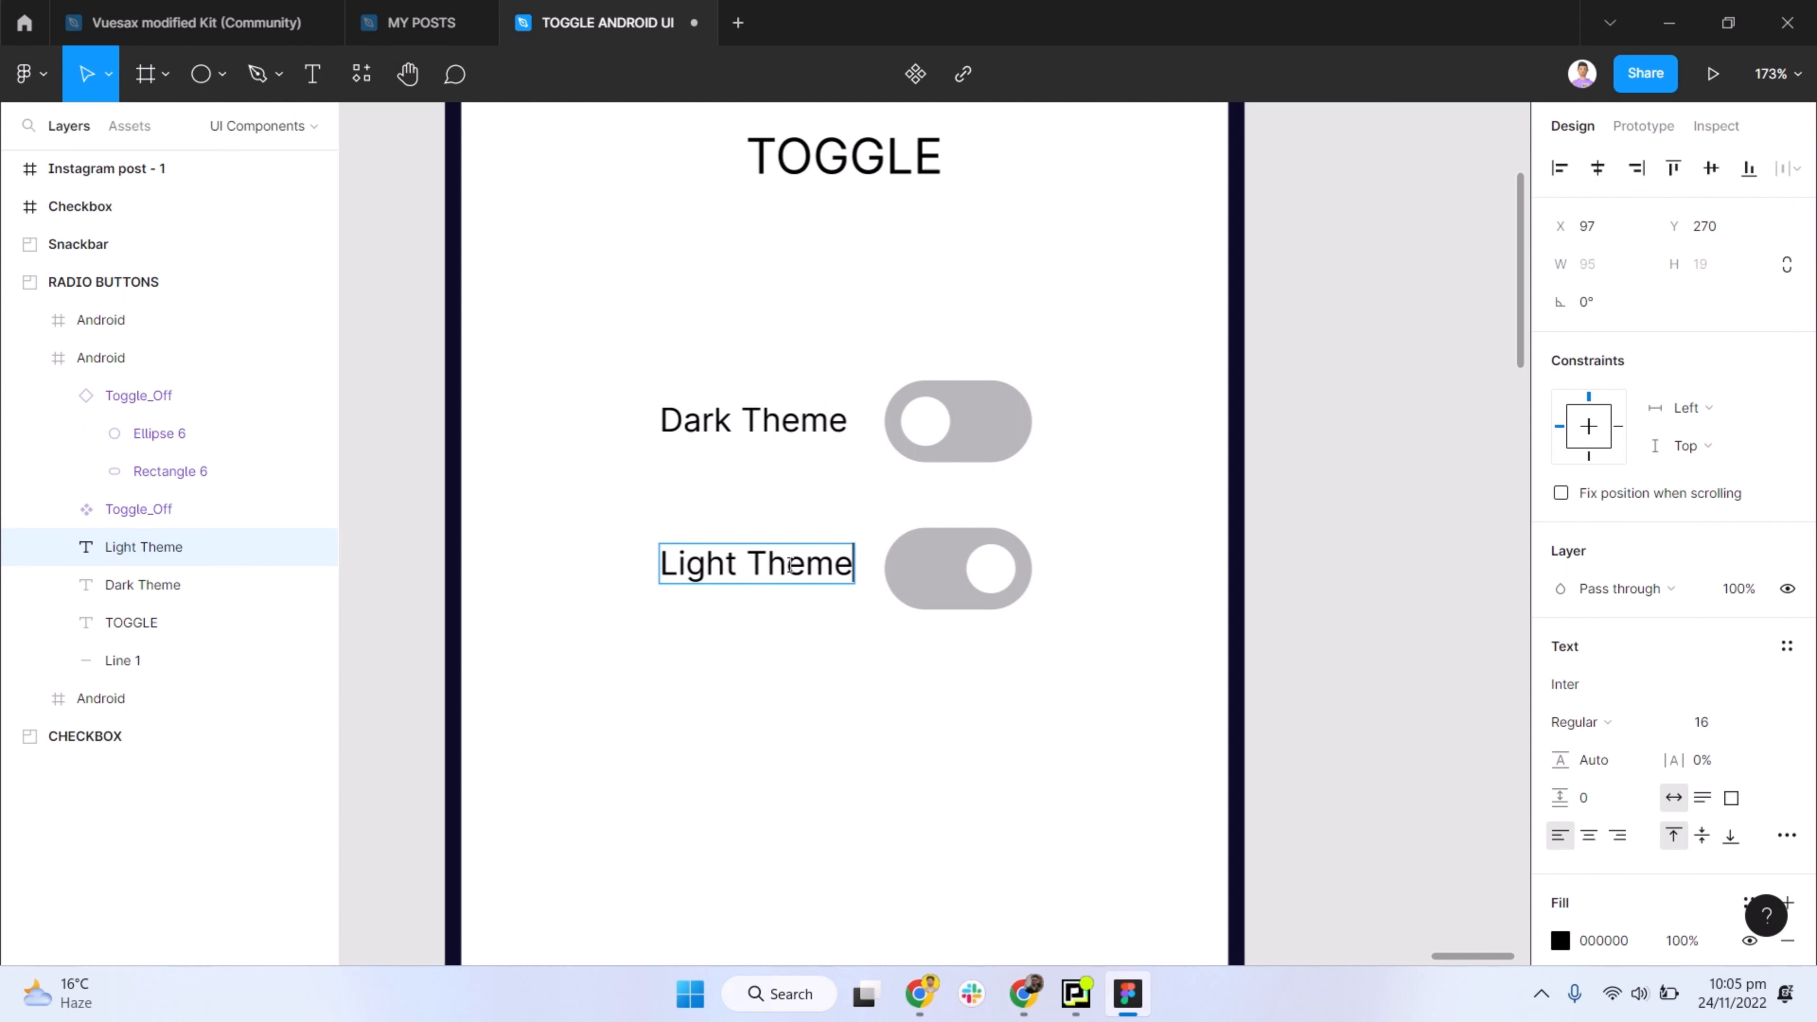
- Fill the track of the switch beside the Light Theme label with the blue 4168F4
double_click(930, 572)
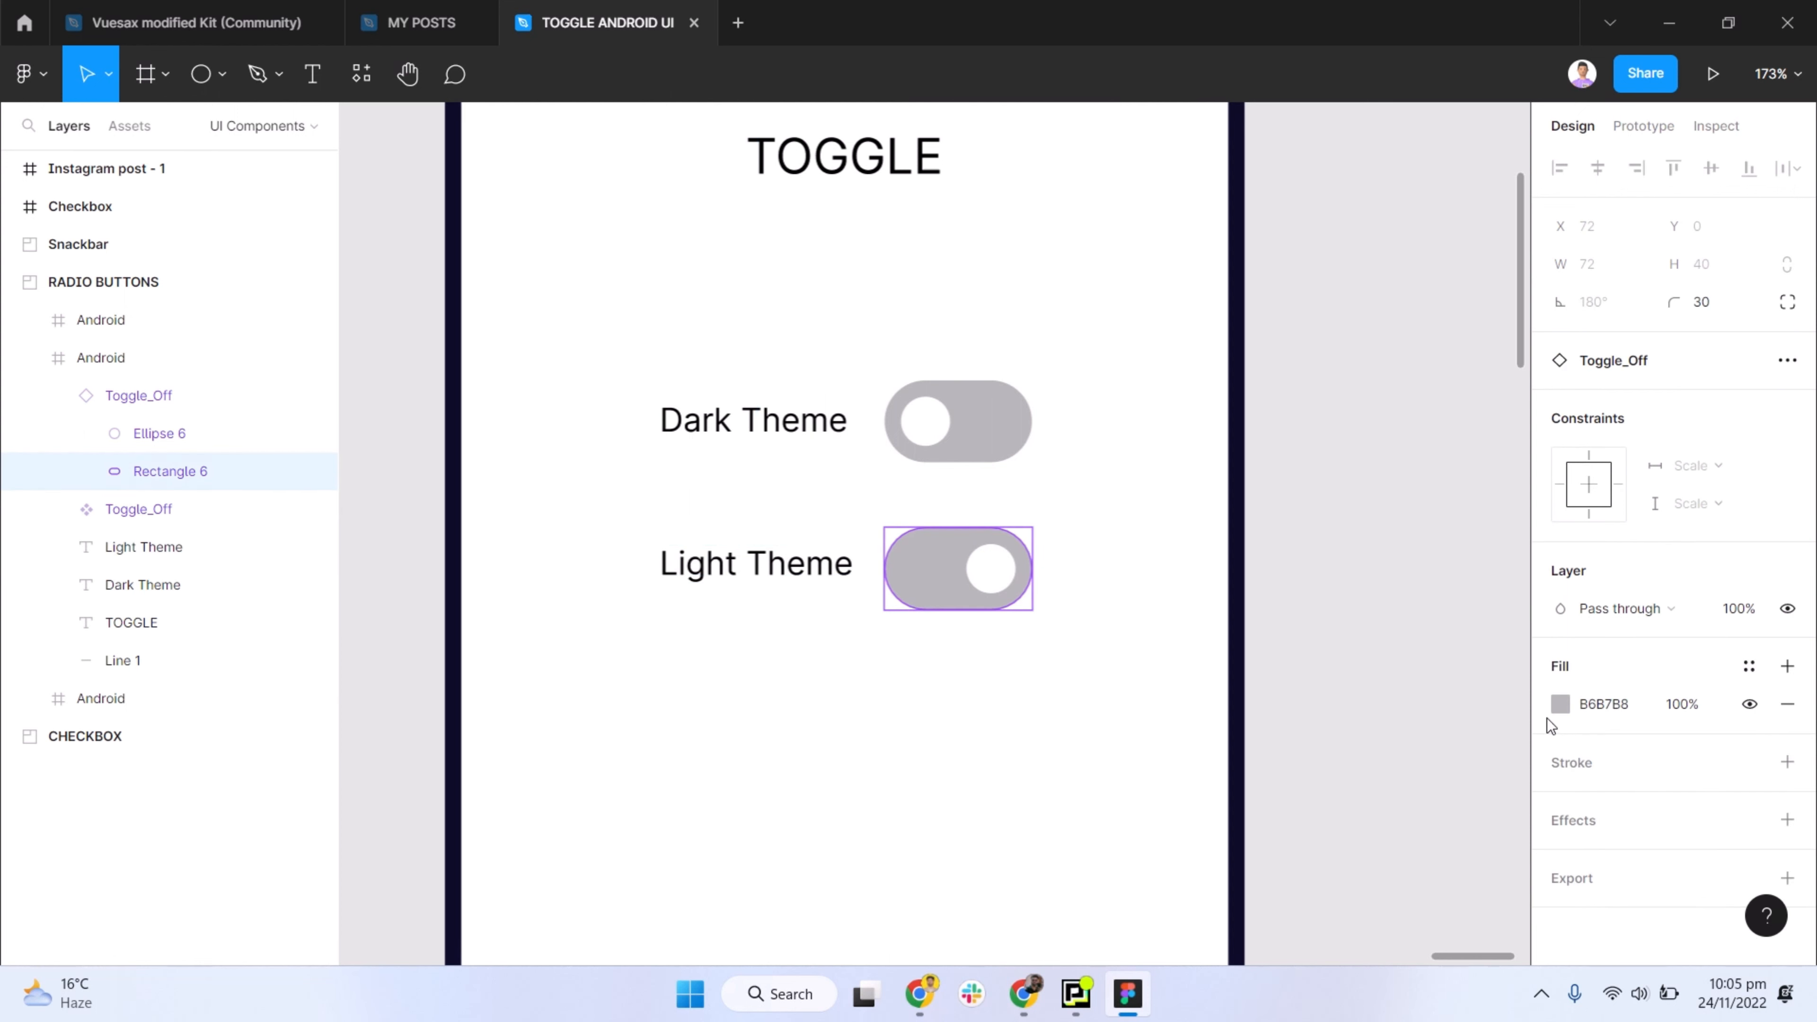
left_click(1560, 703)
left_click(1422, 839)
left_click(1351, 274)
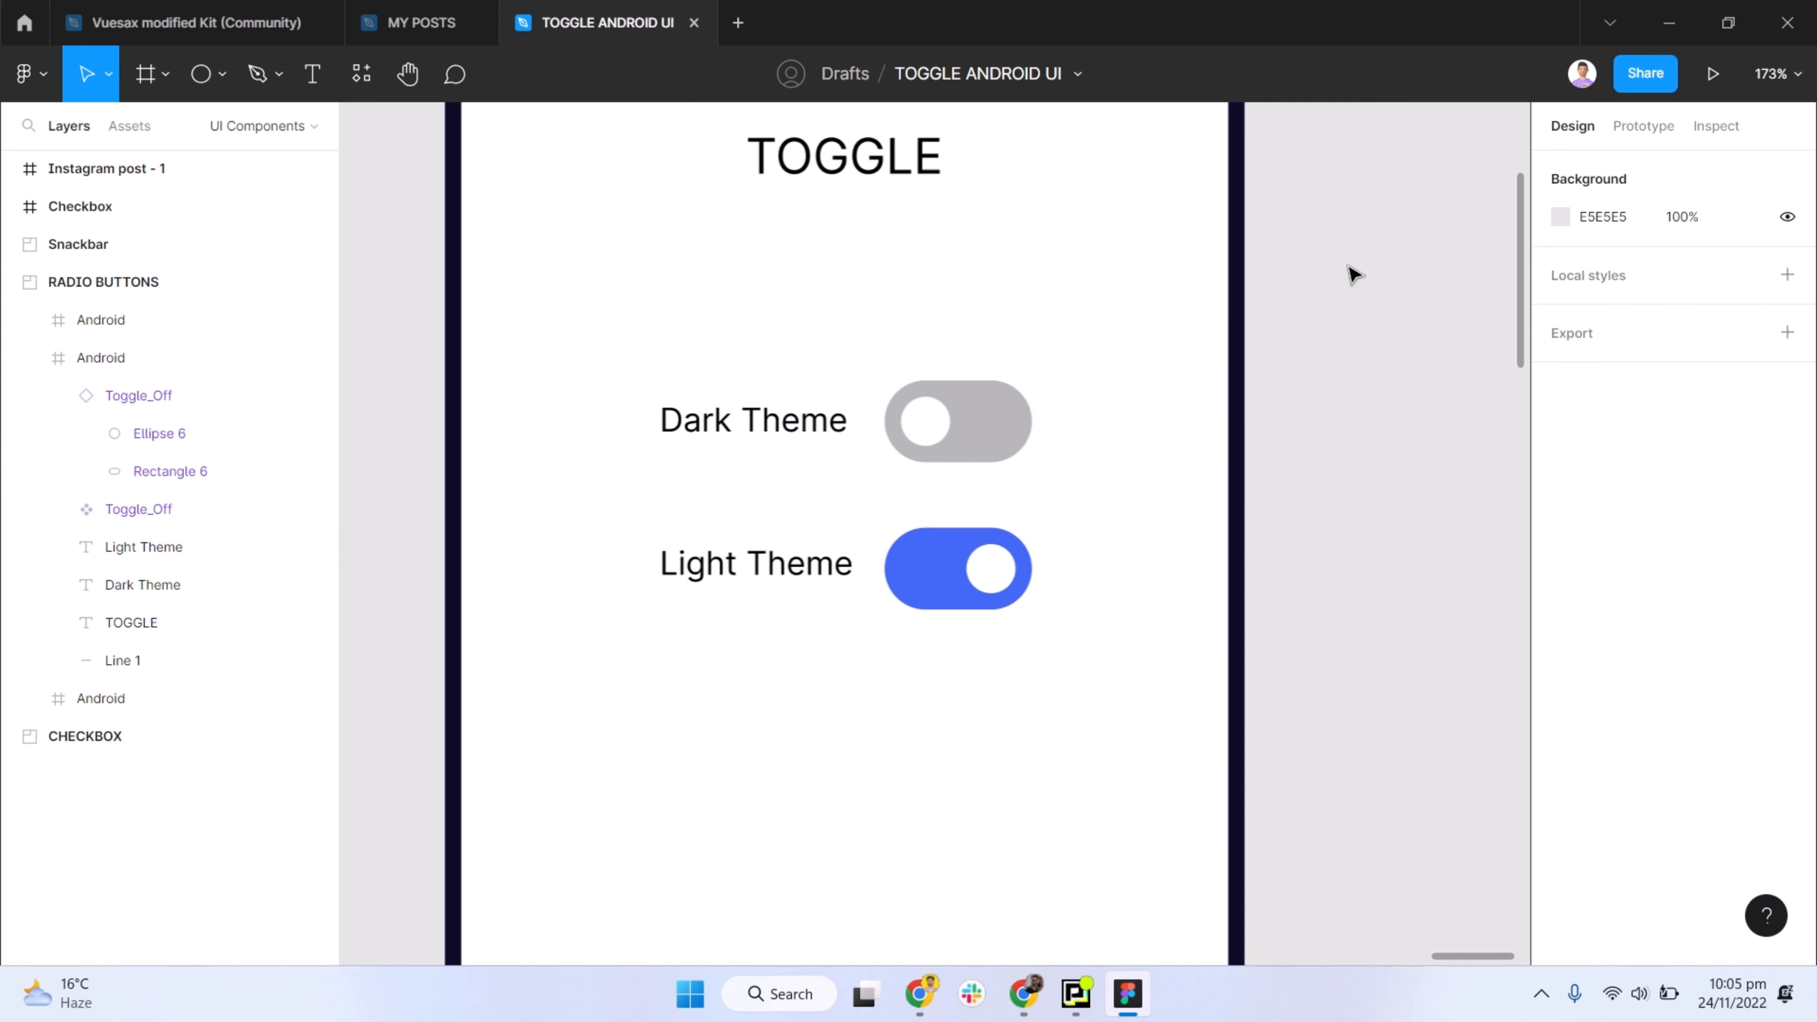
- Move the Light Theme label and its blue switch further down the phone frame to free space under the grey switch
left_click(944, 593)
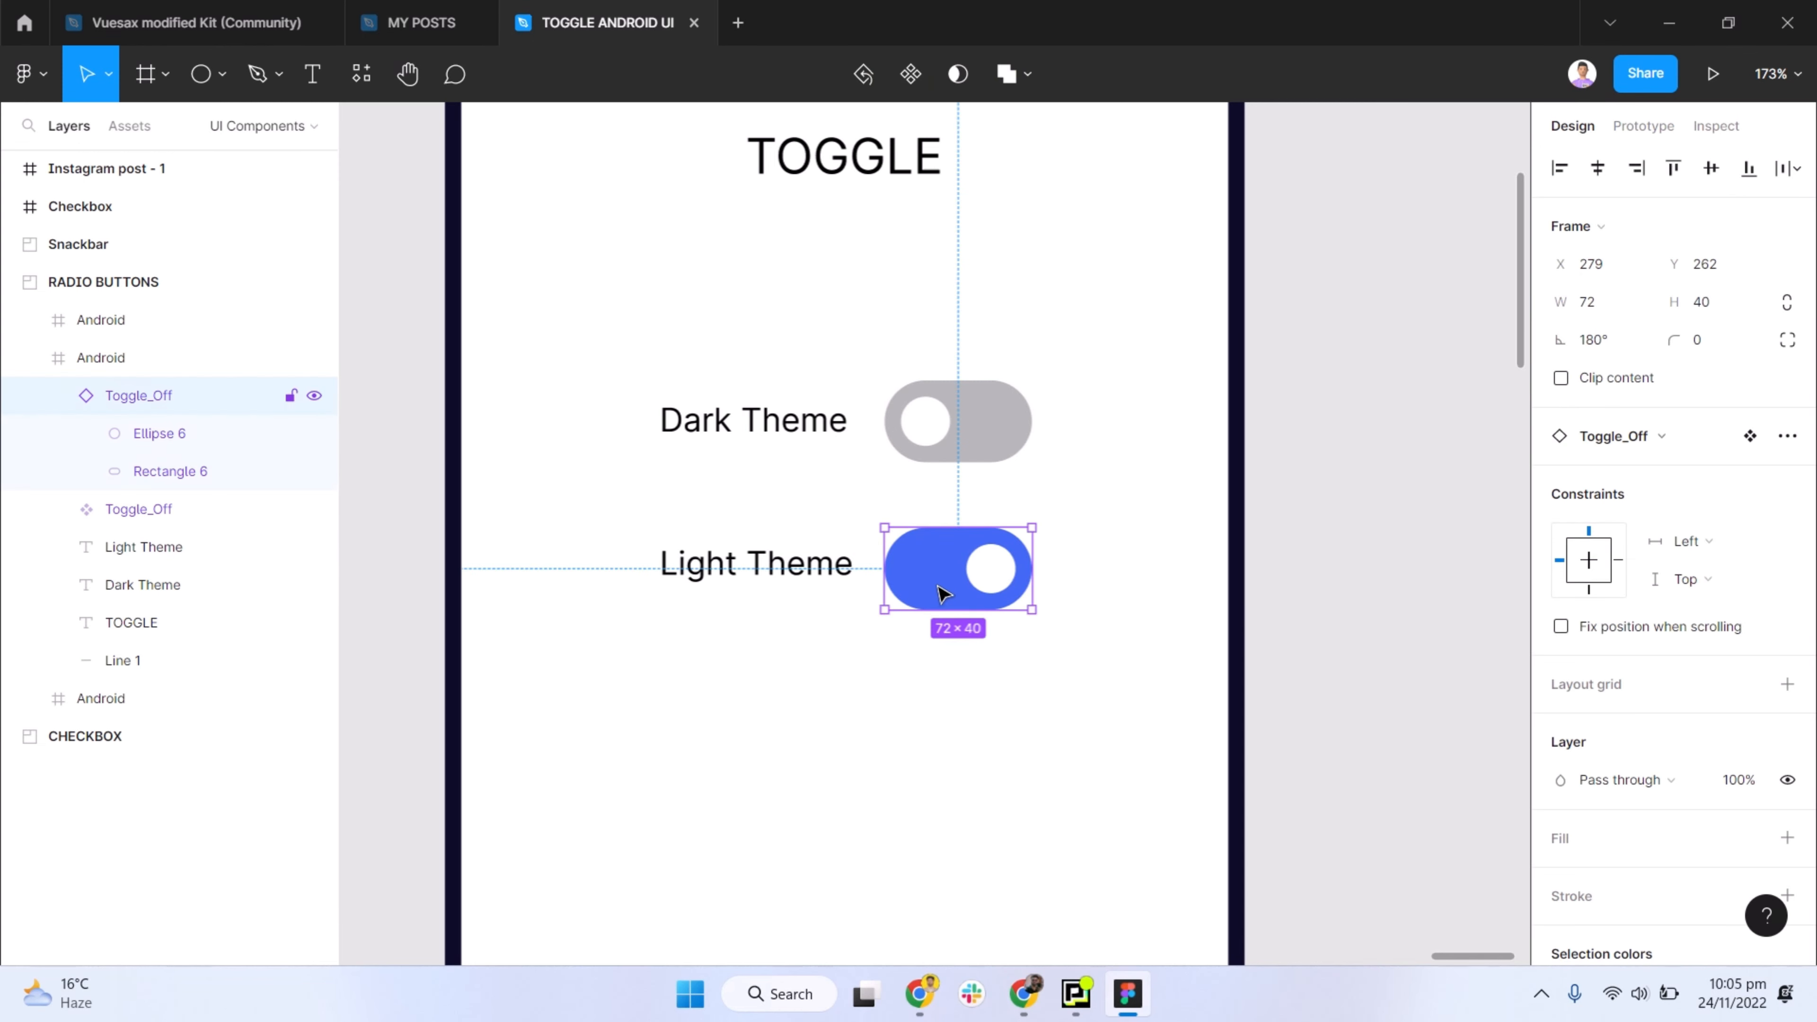
scroll(803, 562, "down", 2)
key("Escape")
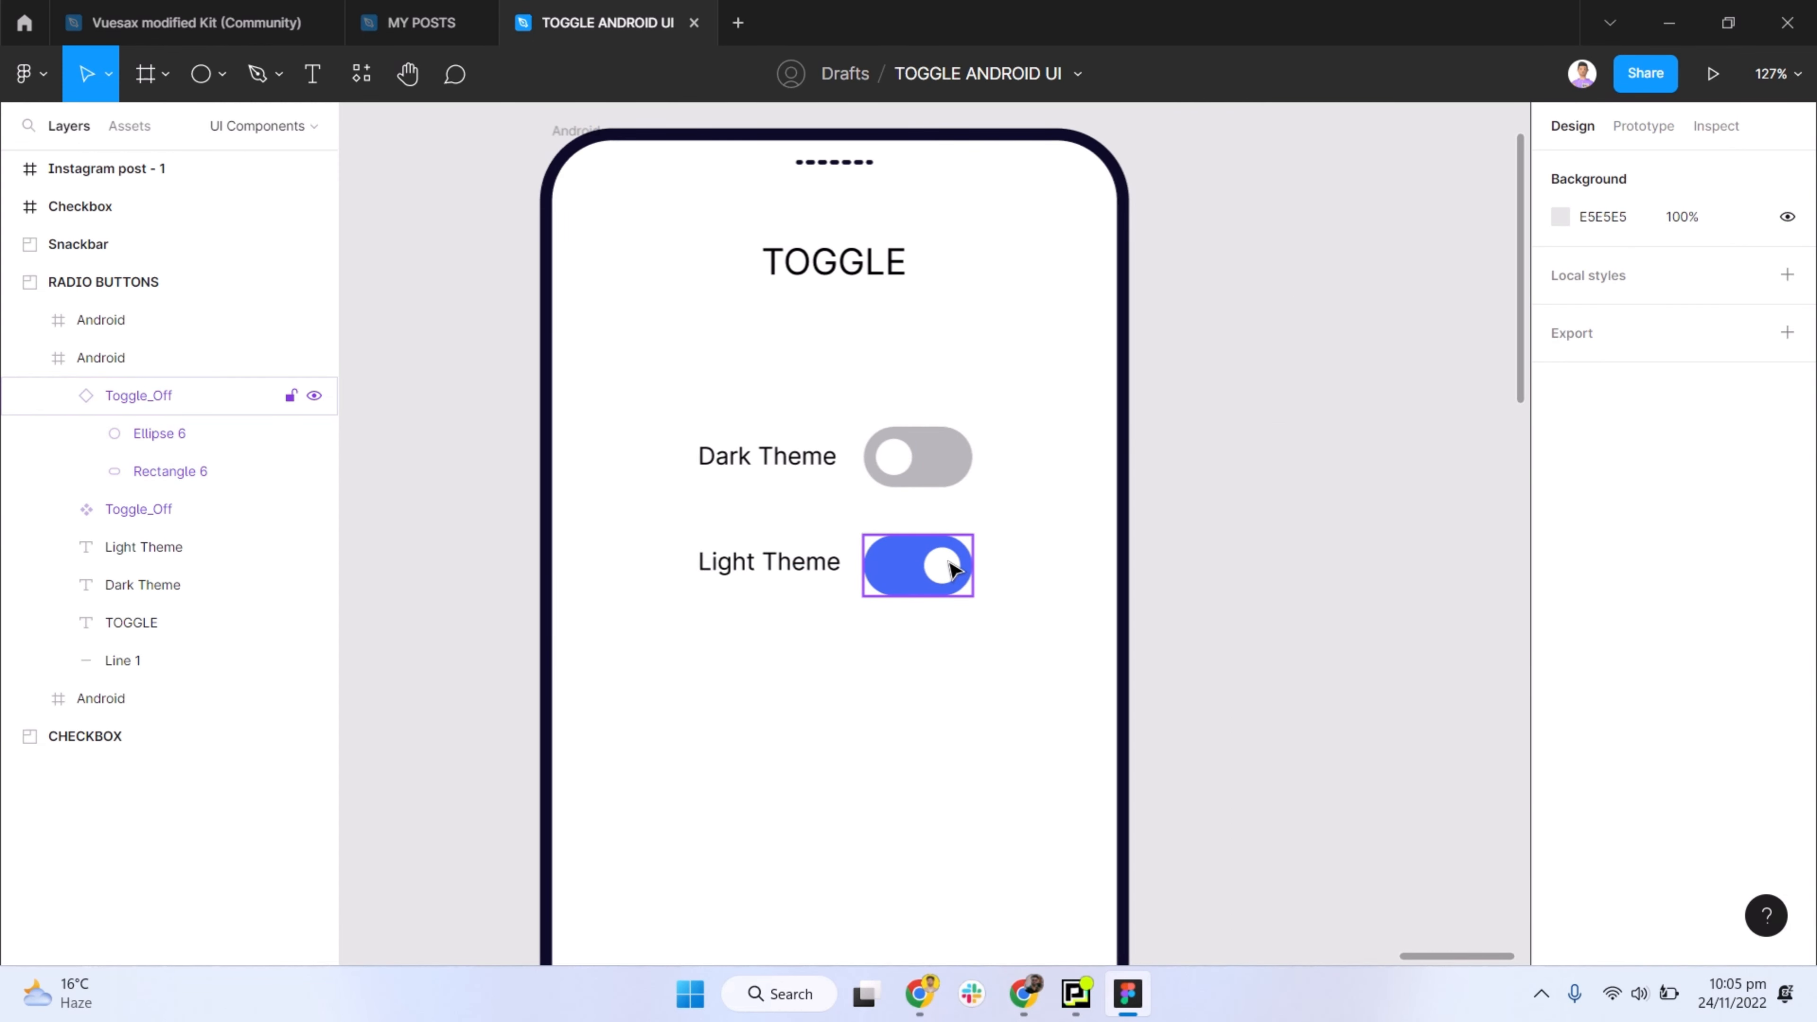
left_click(927, 482)
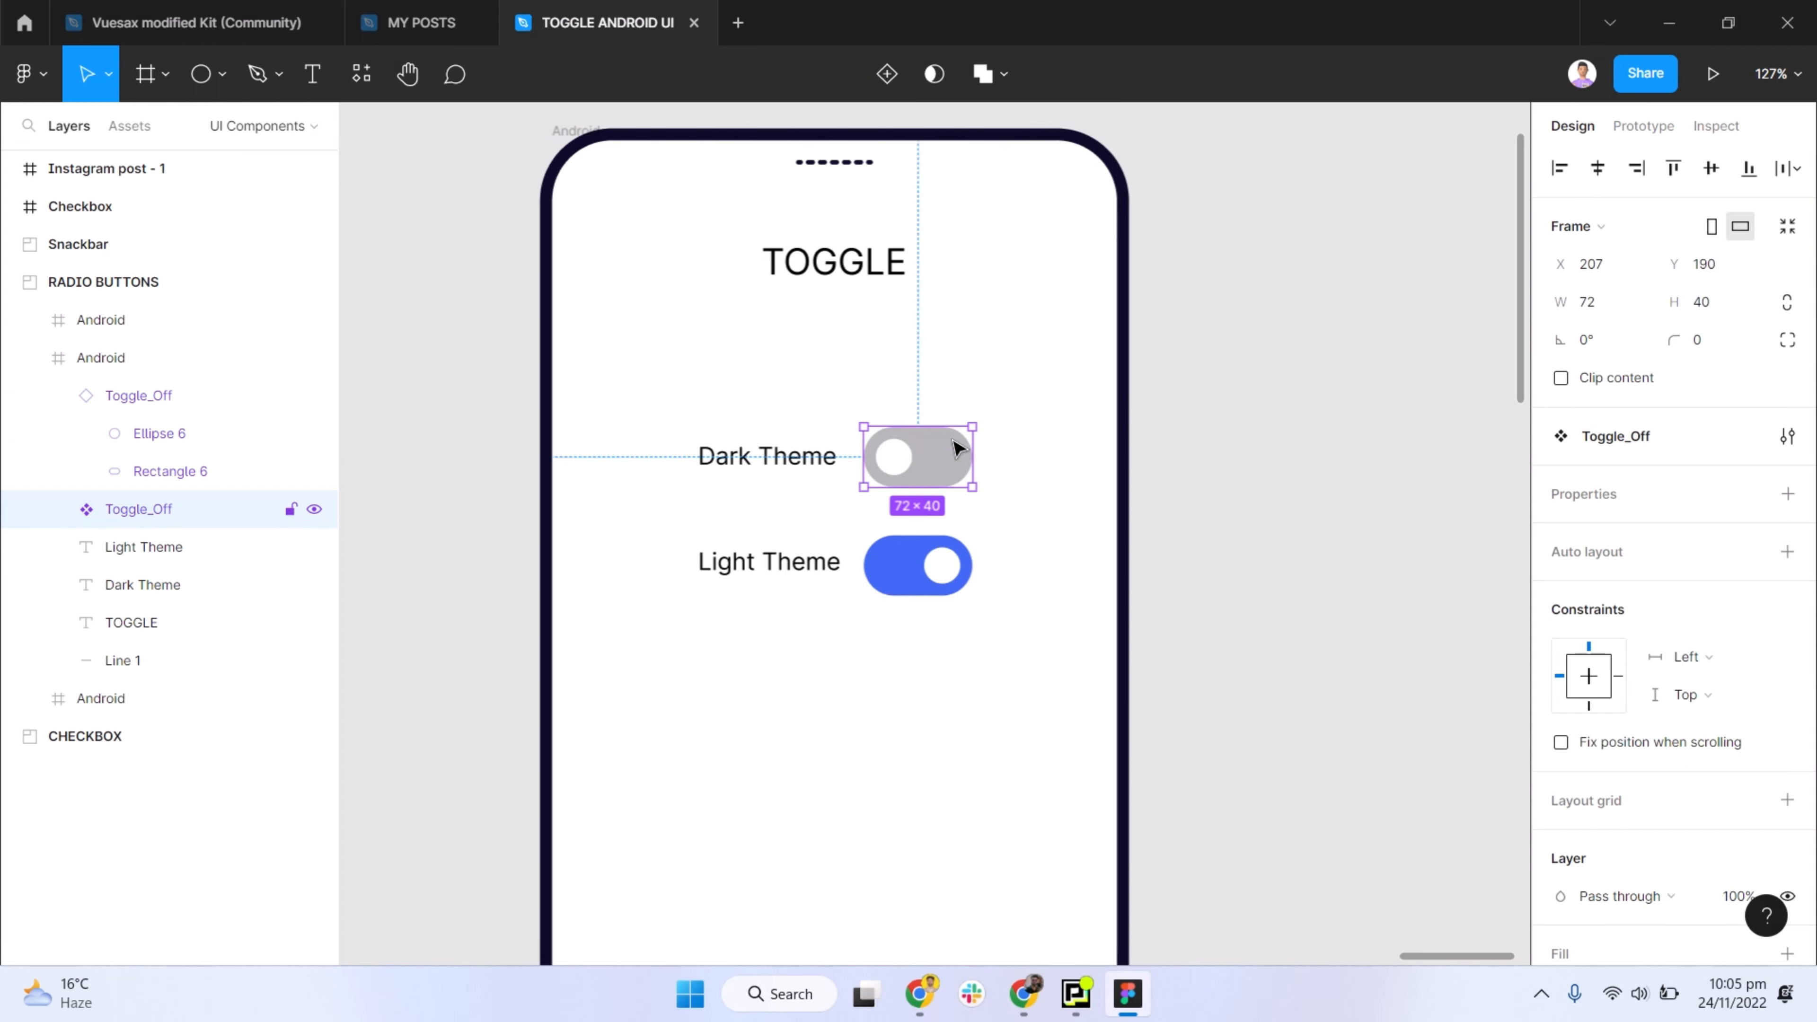
left_click(919, 562)
left_click(787, 561, "shift")
left_click_drag(786, 561, 790, 698)
- Add a second variant to the grey Toggle_Off component and flip the new variant horizontally
left_click(918, 440)
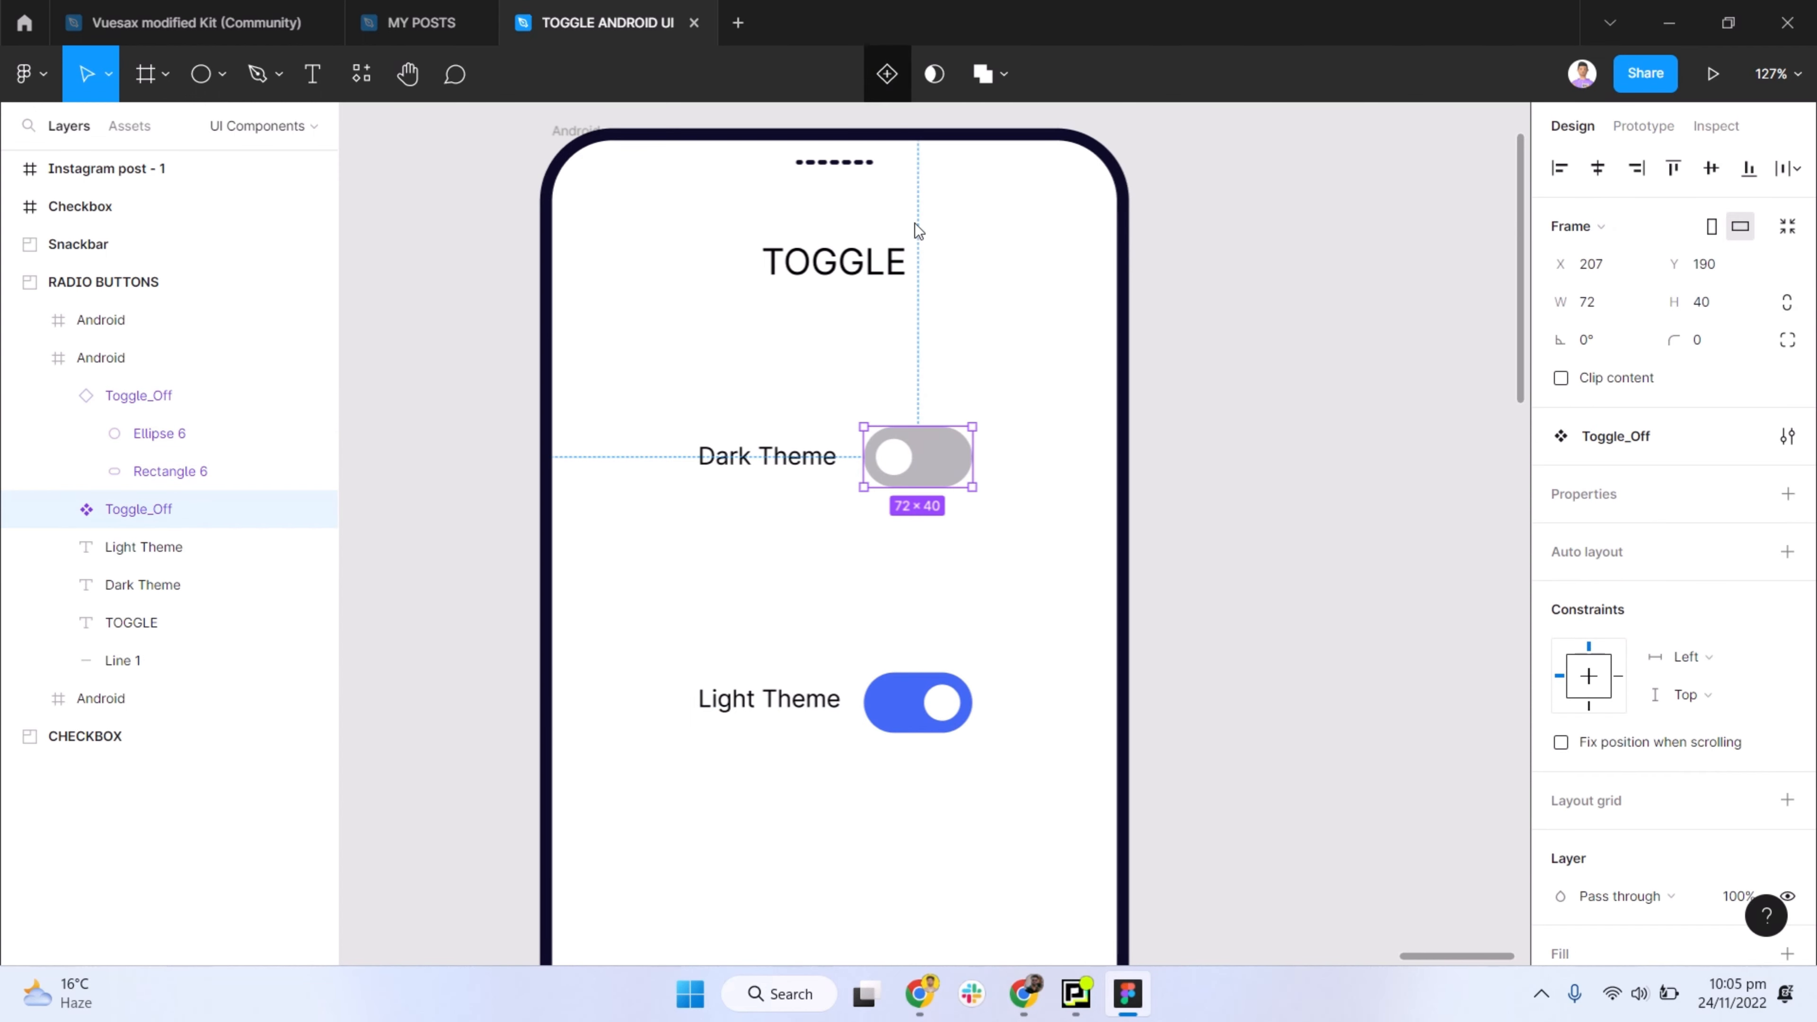
left_click(931, 540)
key("shift+h")
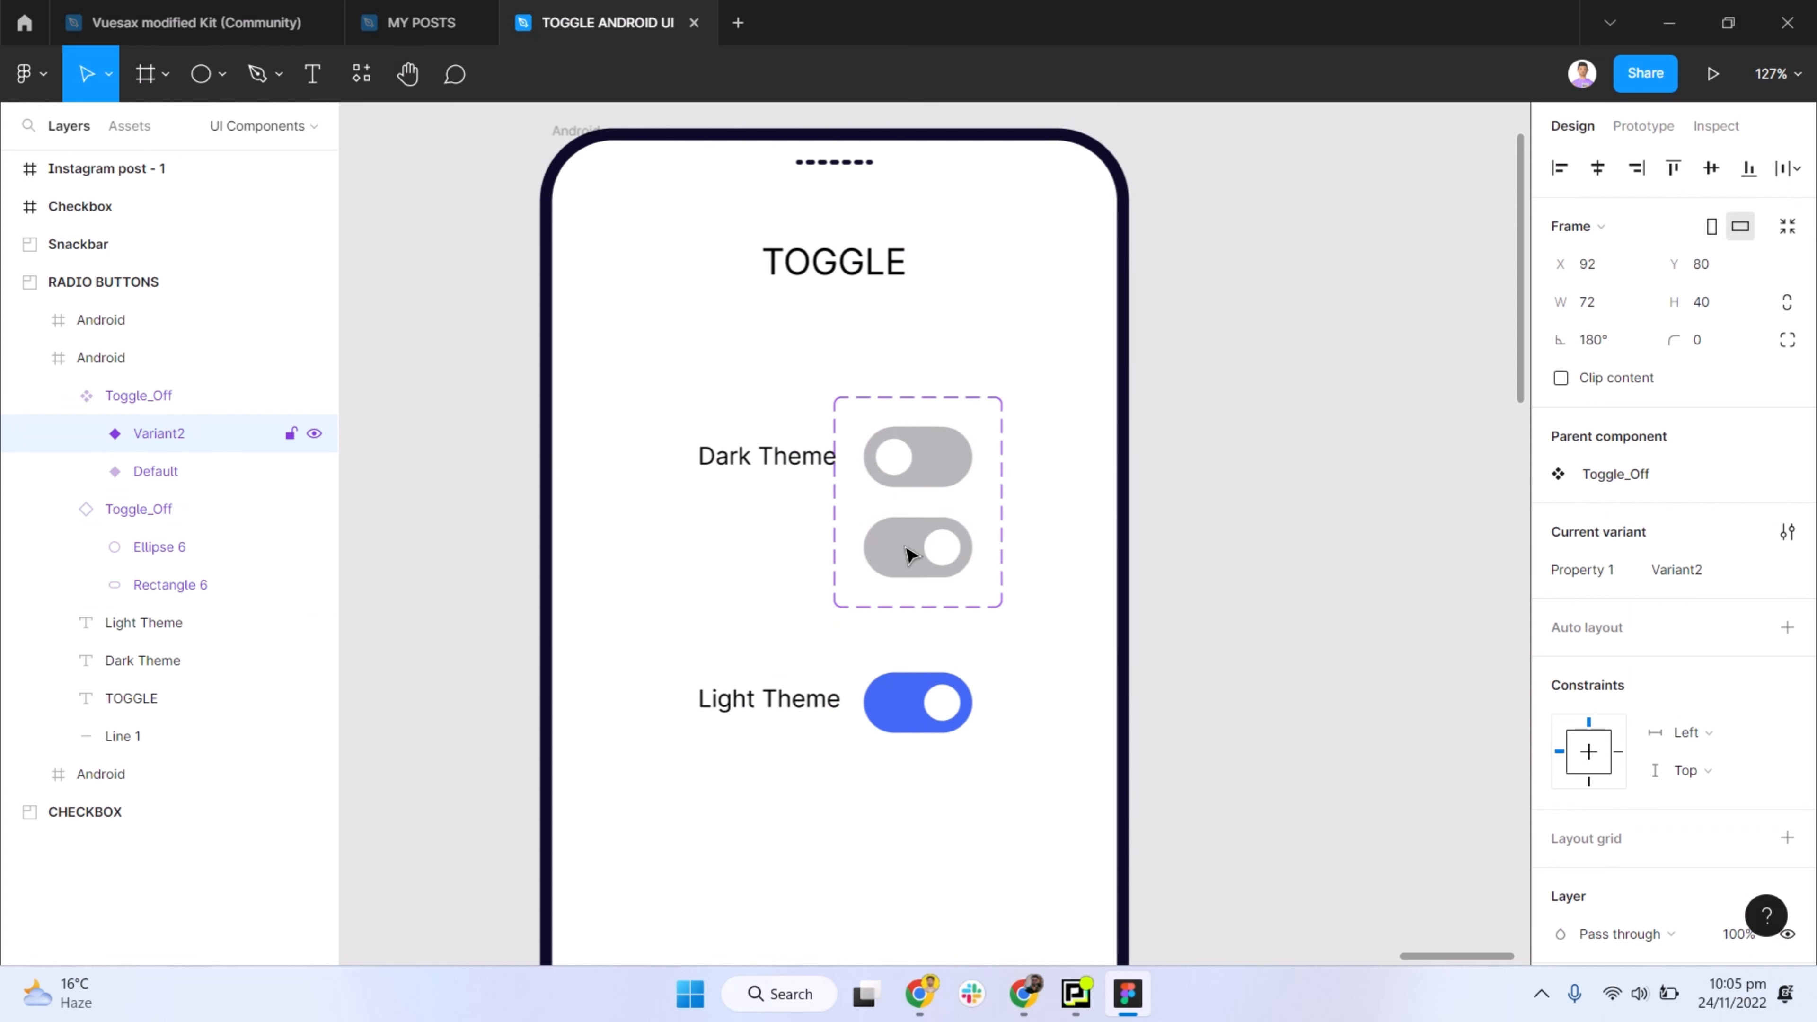
- Fill the new variant's track with the blue 4168F4 sampled from the switch beside Light Theme
double_click(906, 549)
key("i")
left_click(946, 701)
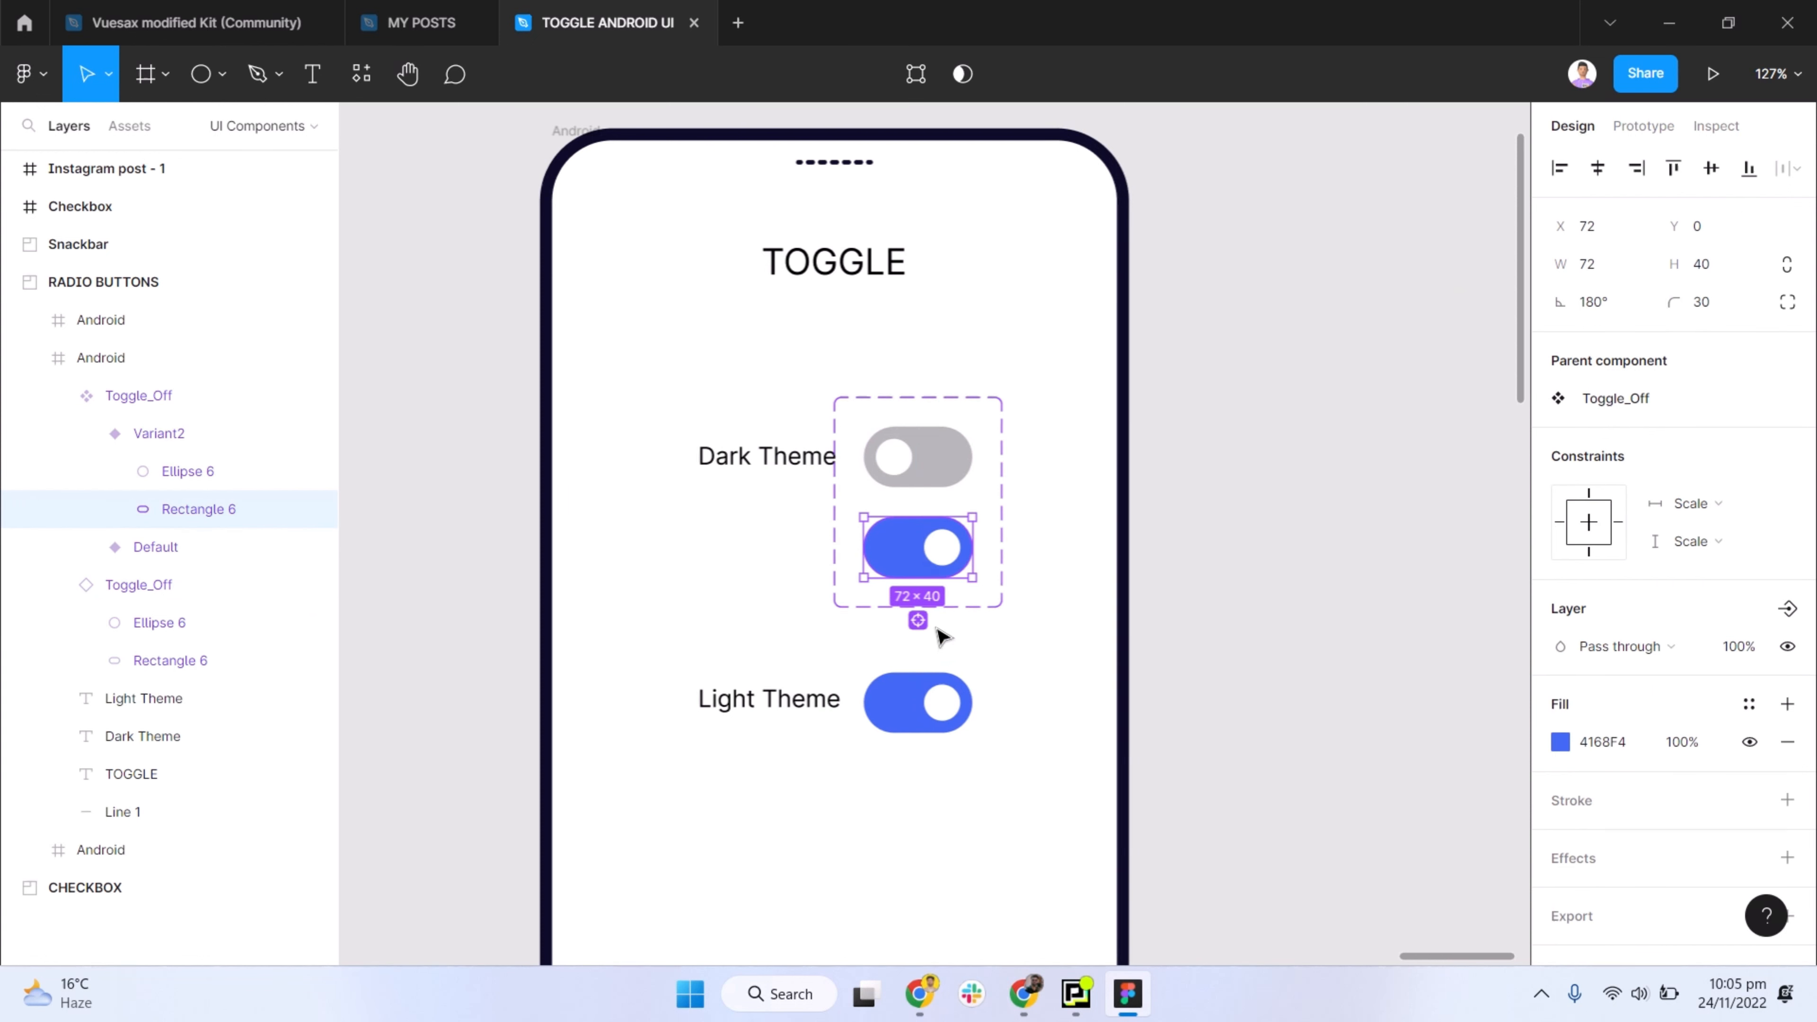
left_click(1201, 530)
- Edit the Toggle_Off set's variant property and rename its Default value as "Dark theme"
left_click(973, 509)
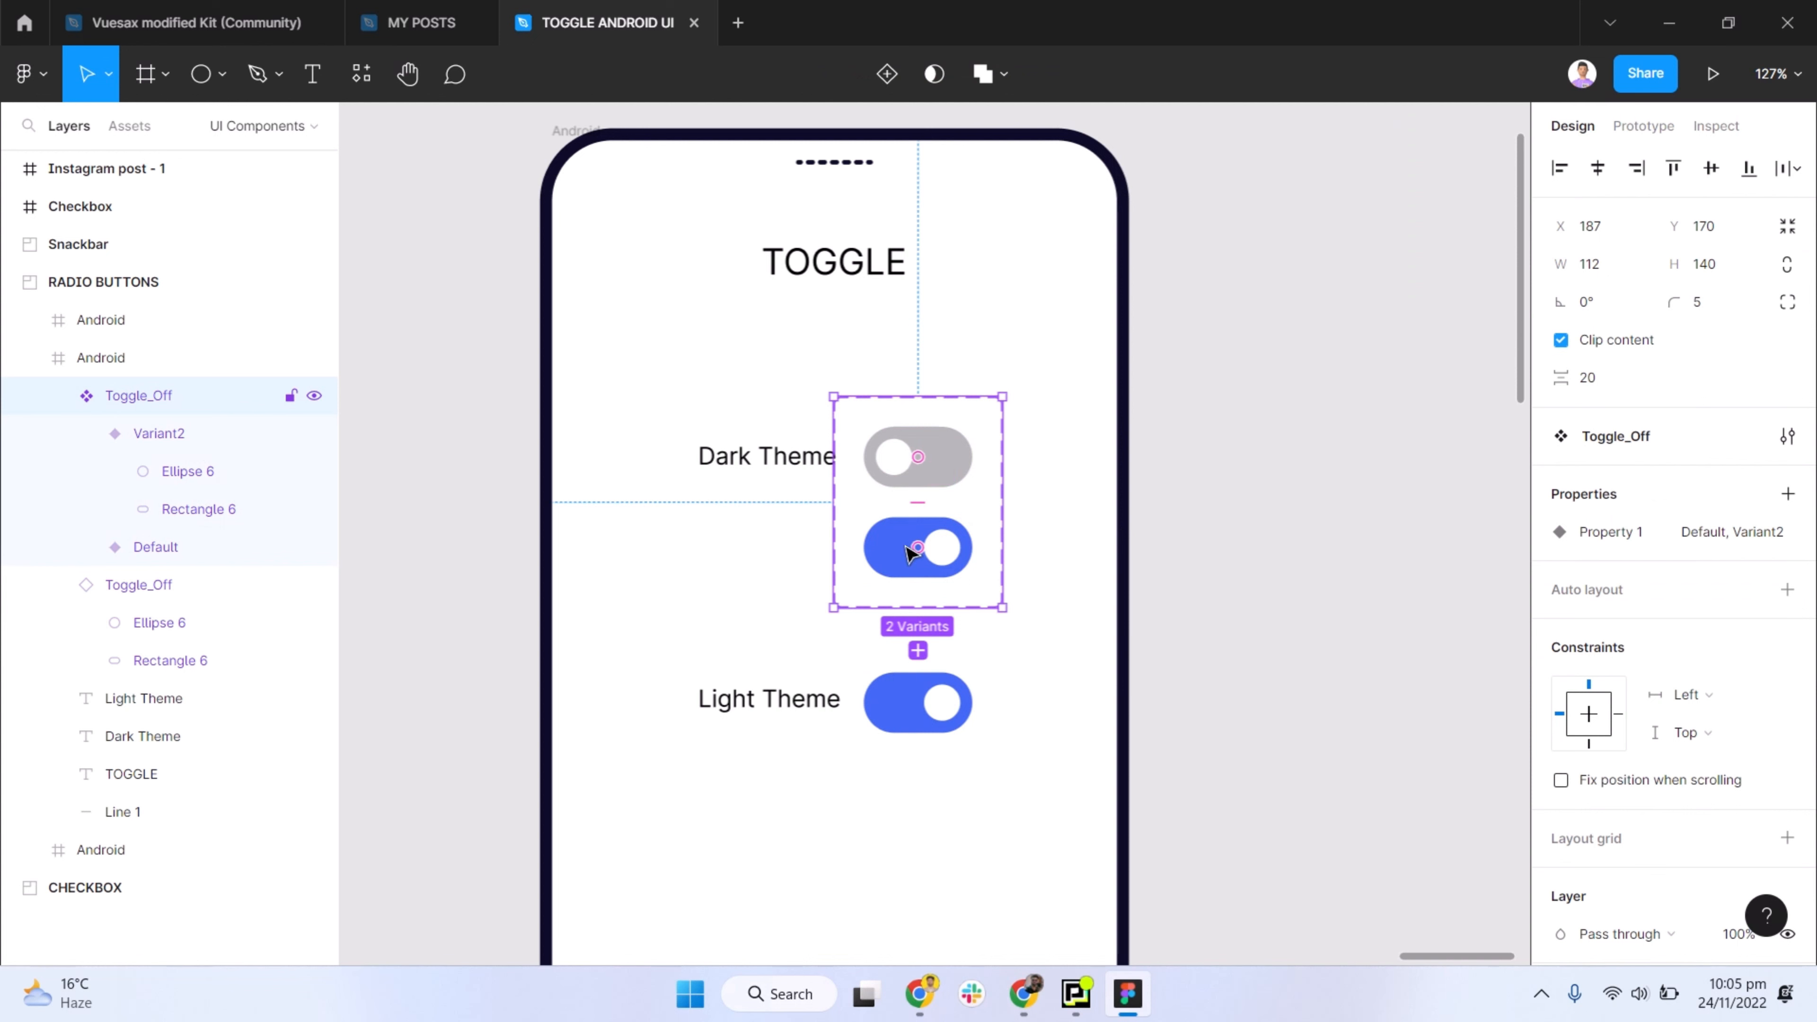
left_click(906, 547)
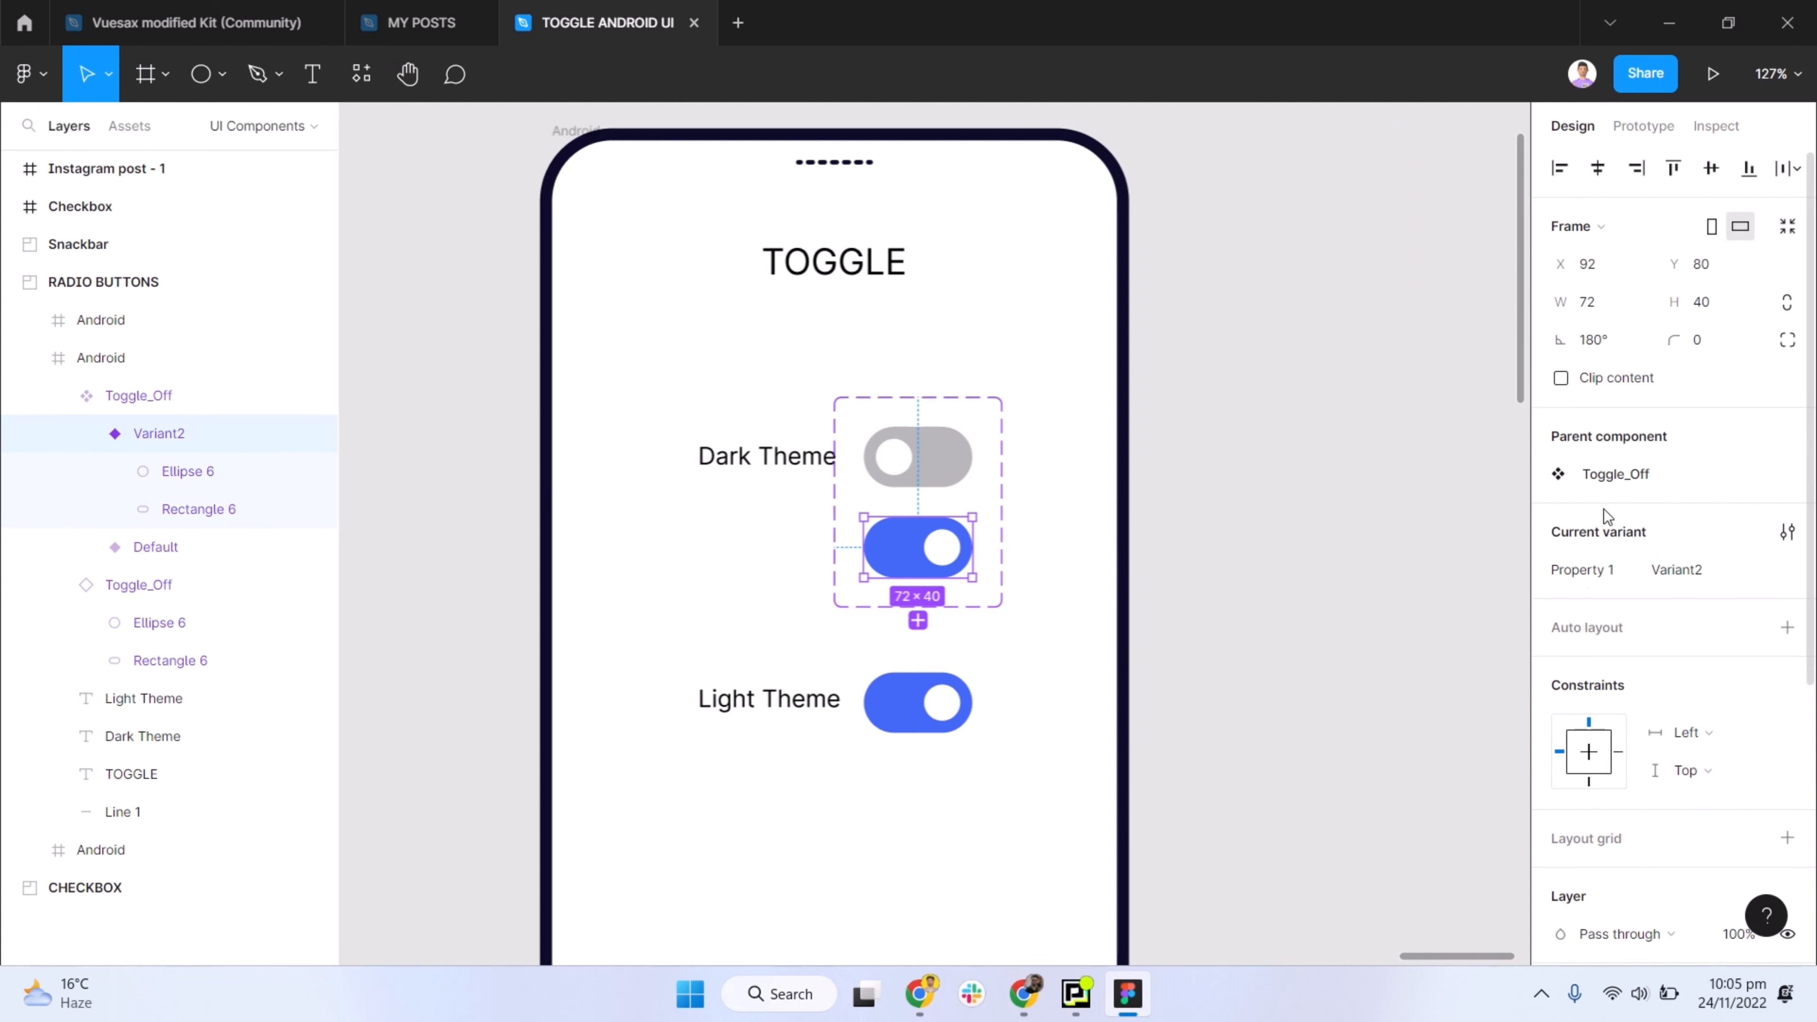
left_click(1667, 483)
left_click(1745, 535)
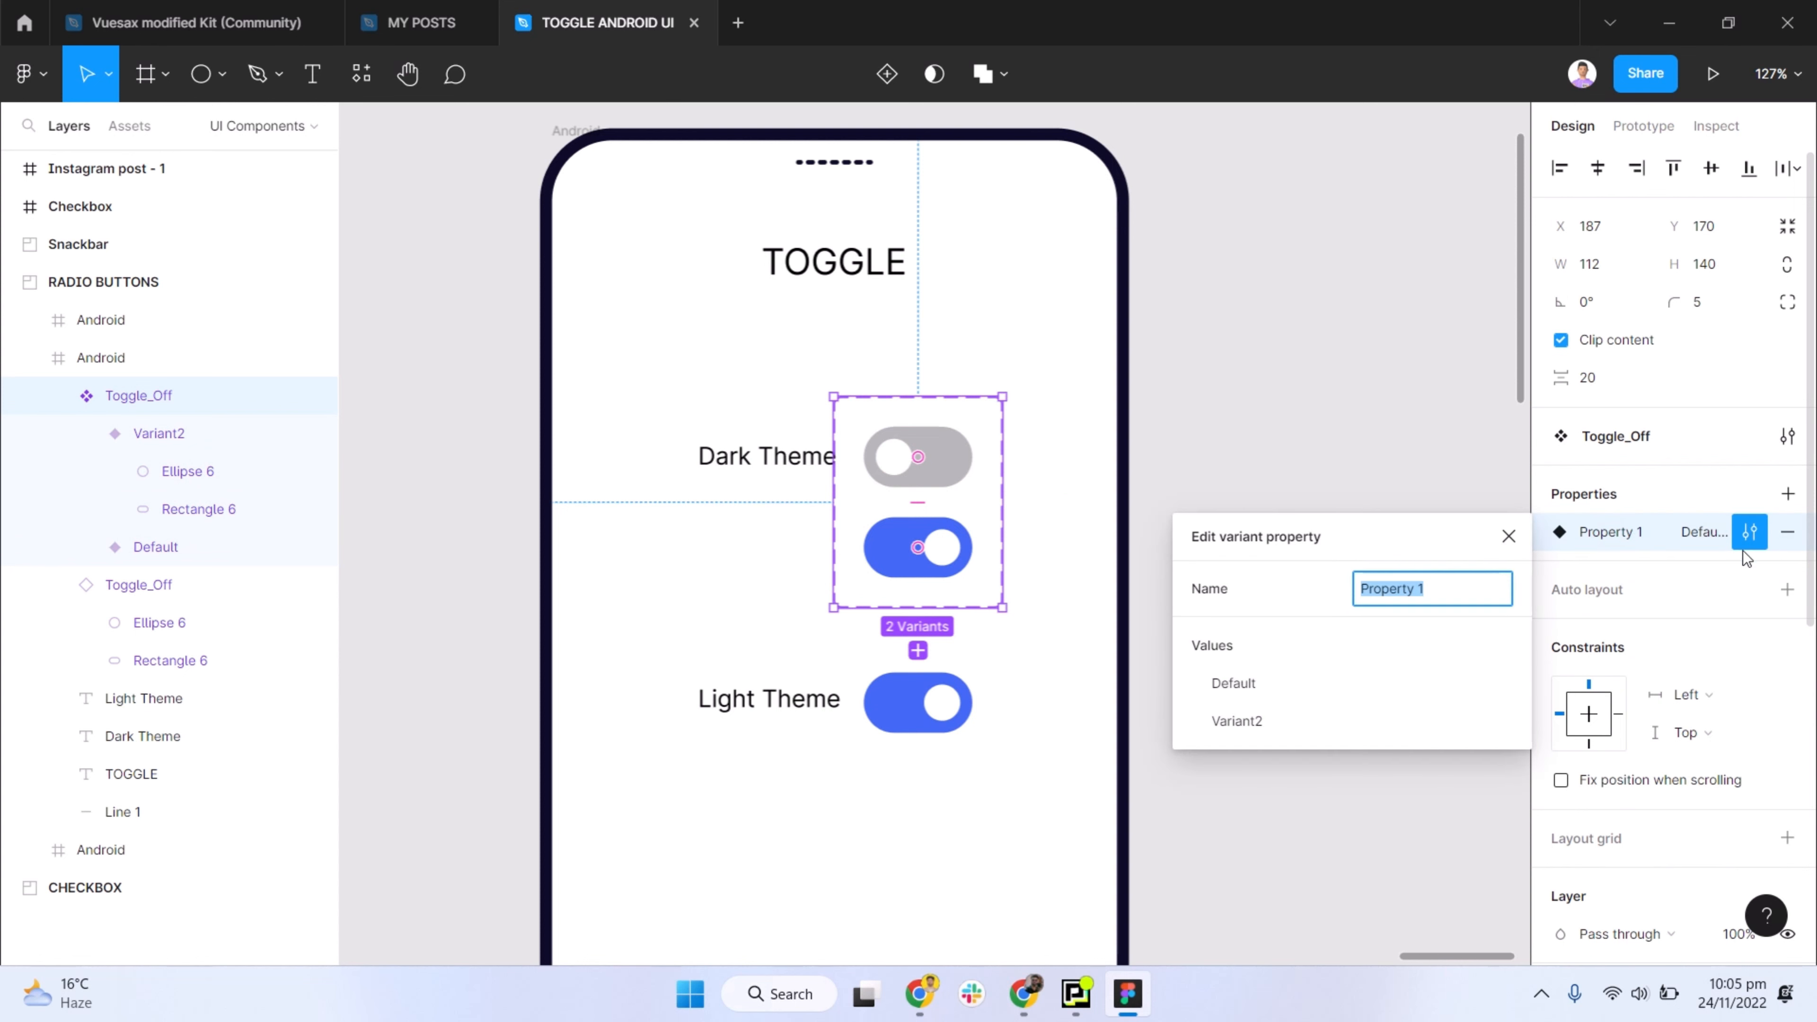
left_click(1745, 535)
left_click(1748, 533)
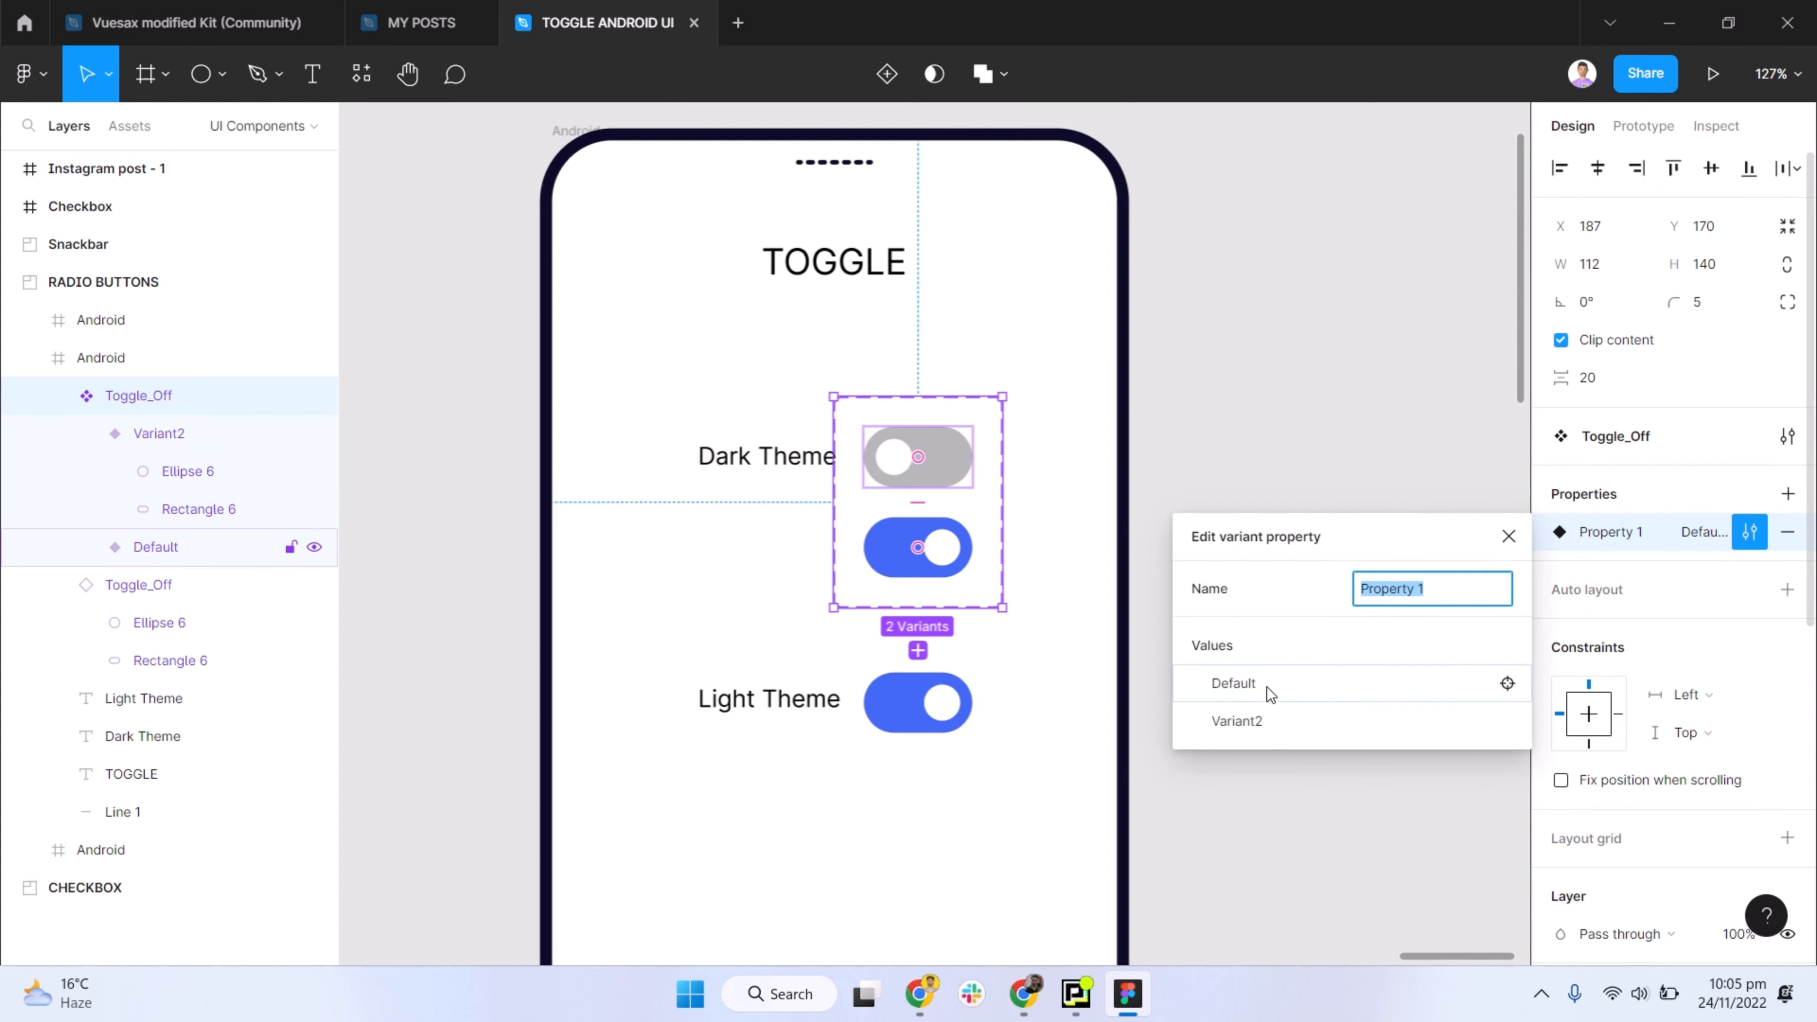
left_click(1266, 685)
double_click(1241, 685)
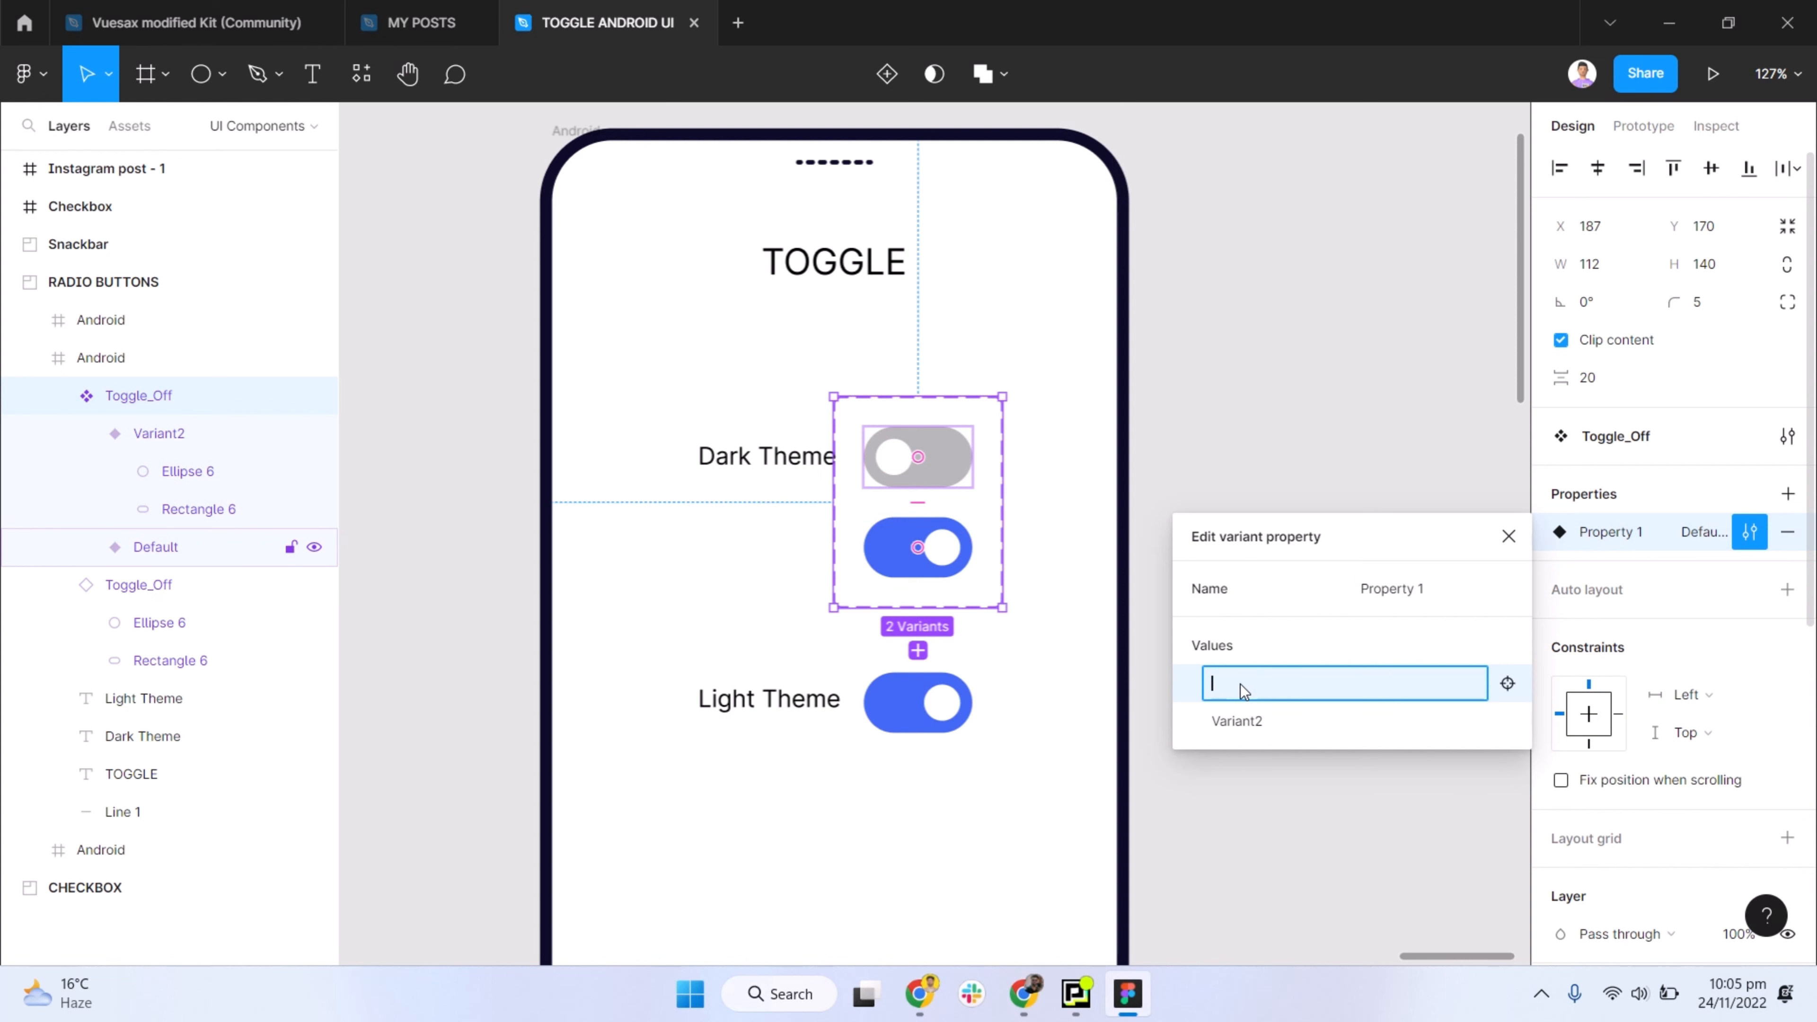
type("Dark theme")
key("Return")
- Rename the Variant2 value of the variant property as "On"
left_click(1249, 722)
double_click(1250, 723)
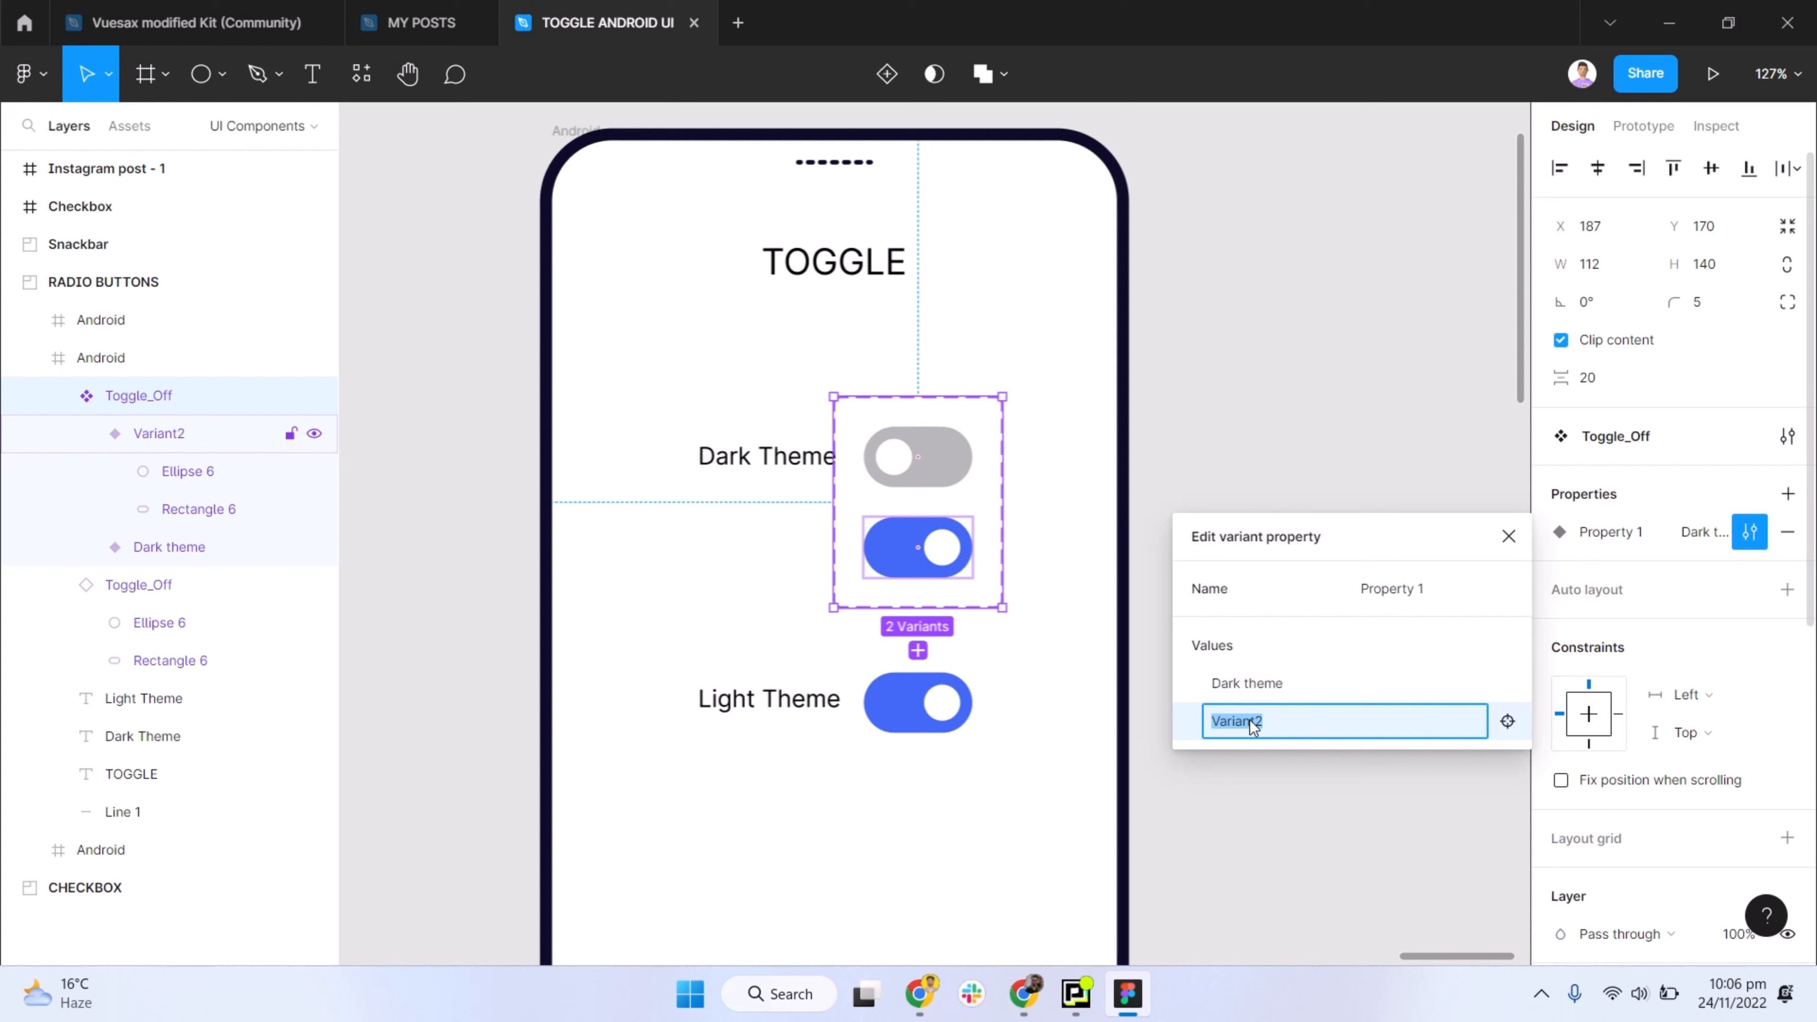
key("Return")
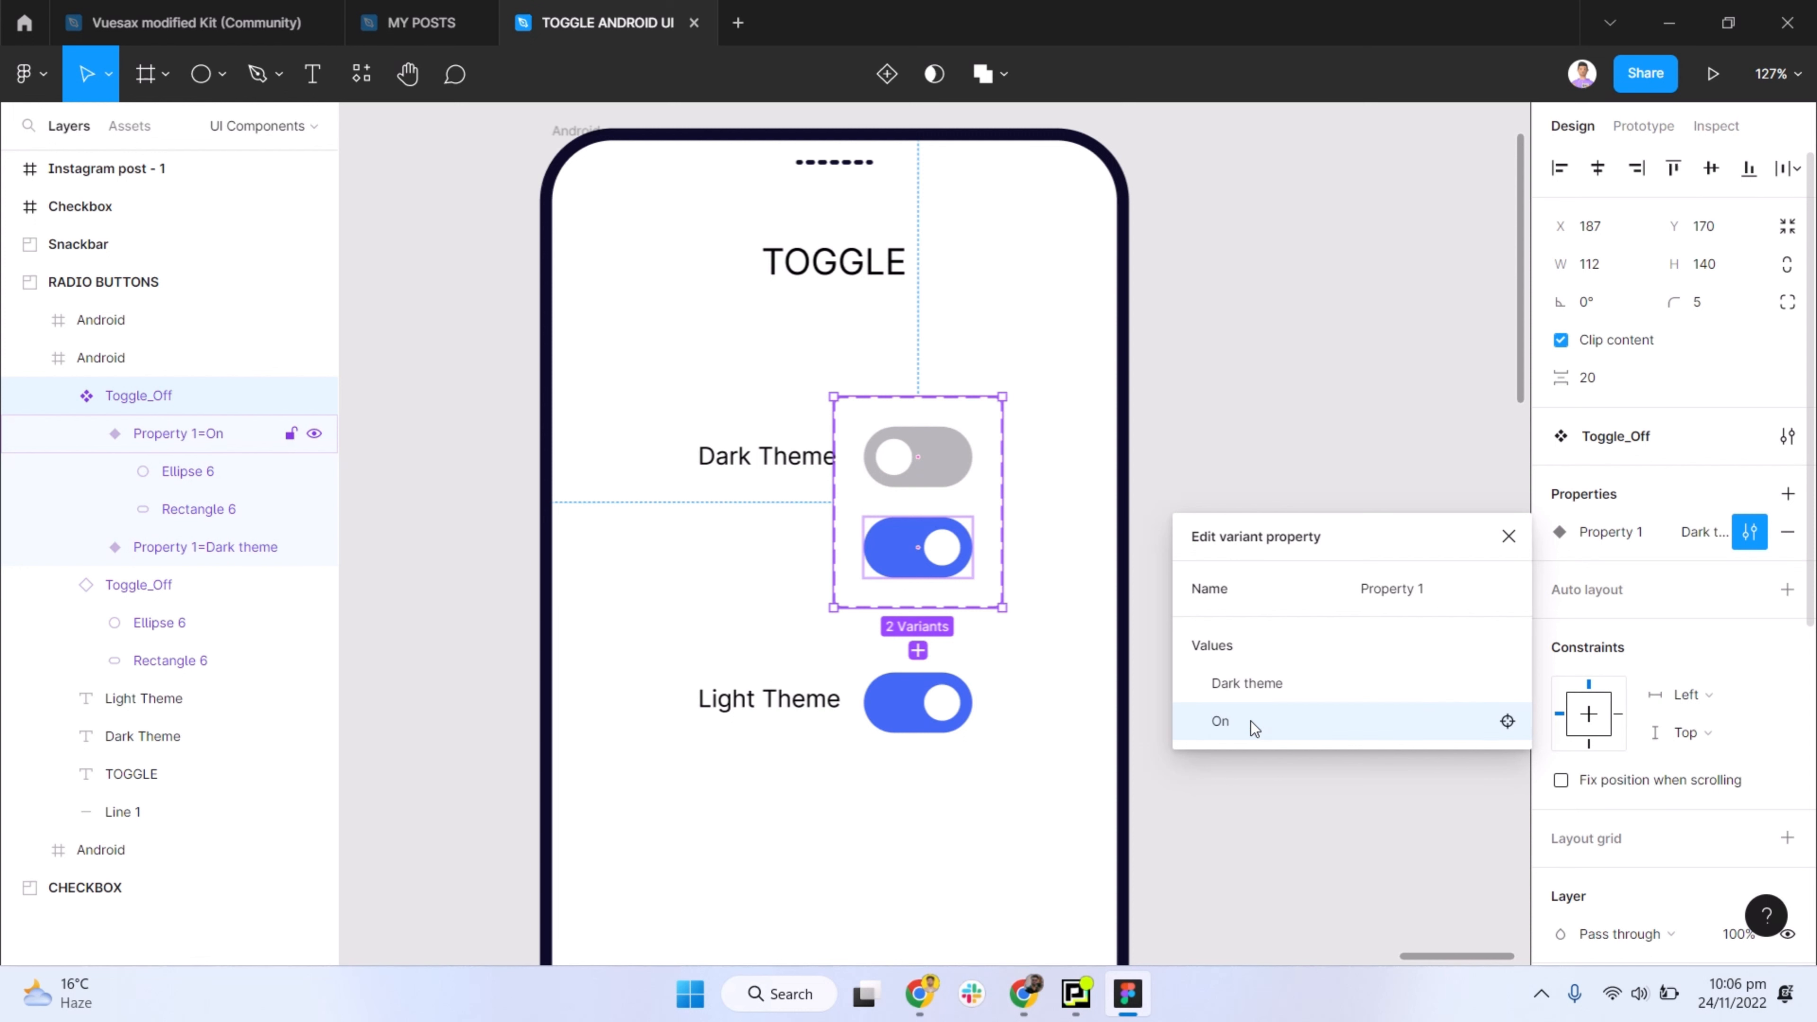
- Extend the grey variant's value name to "Dark theme Off"
left_click(1276, 682)
left_click(1311, 687)
type("Off")
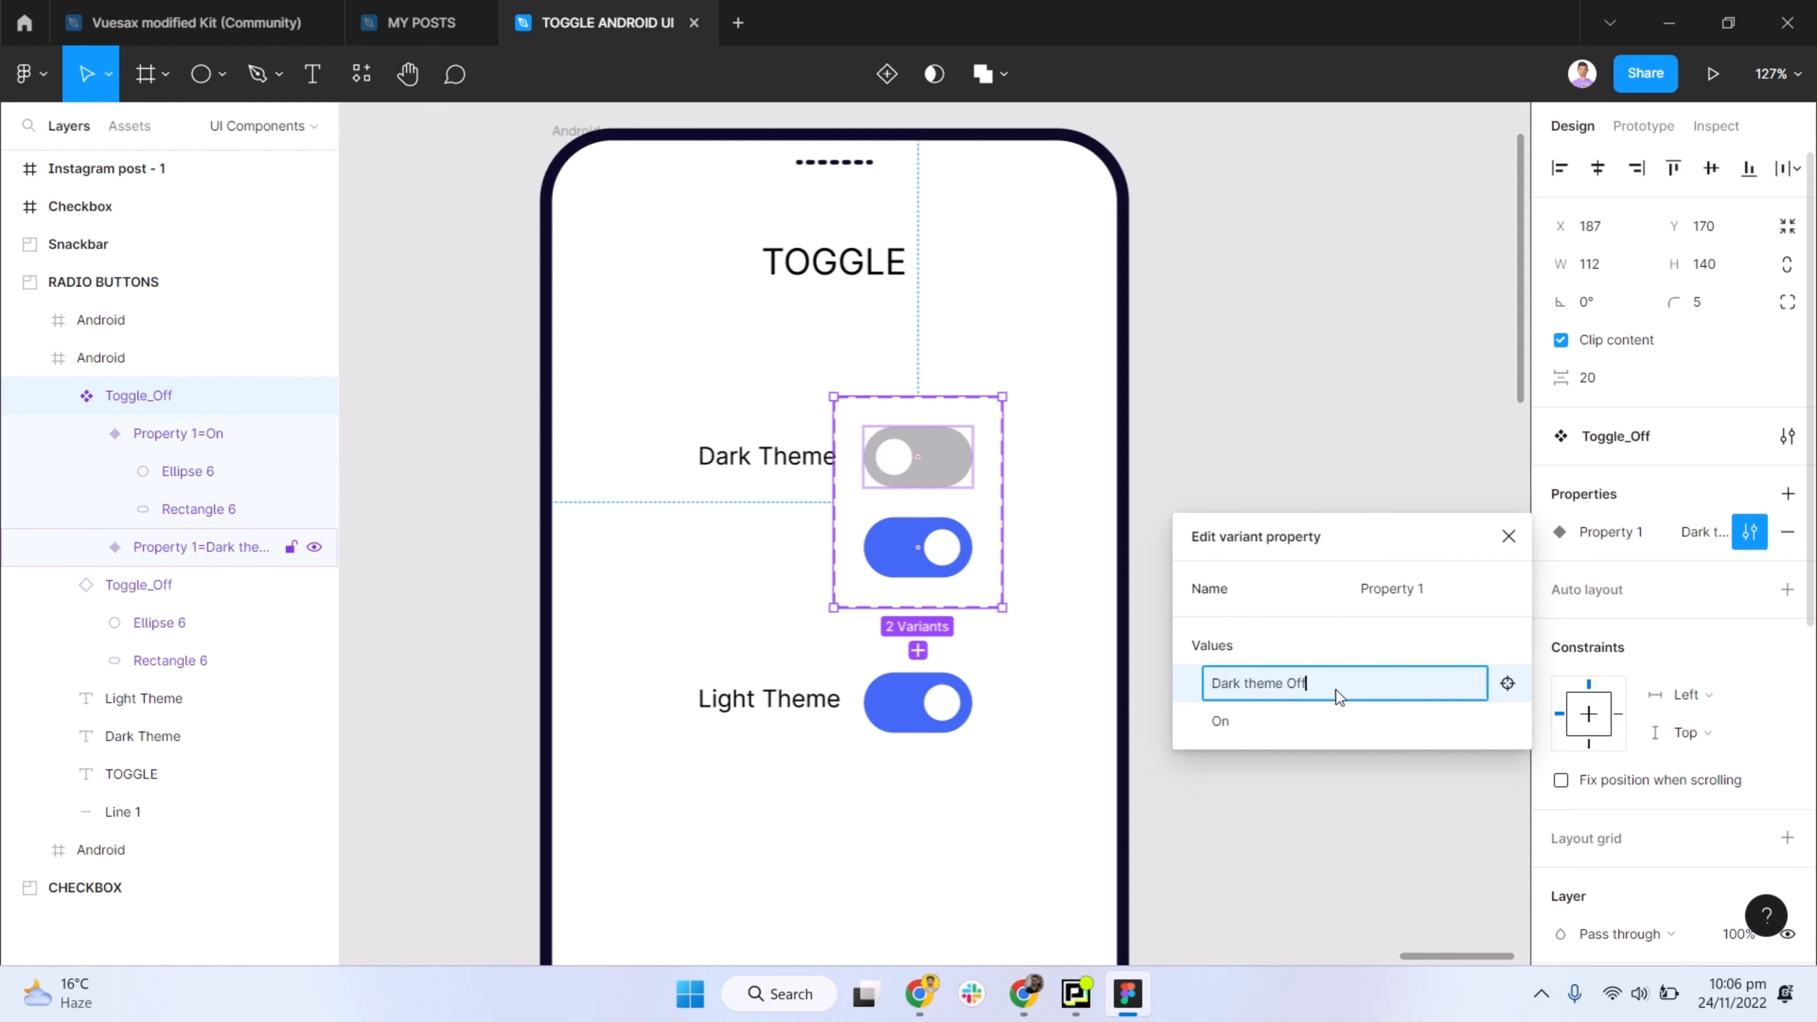
key("Return")
- Rename the blue variant's value as "Dark theme On"
left_click(1226, 721)
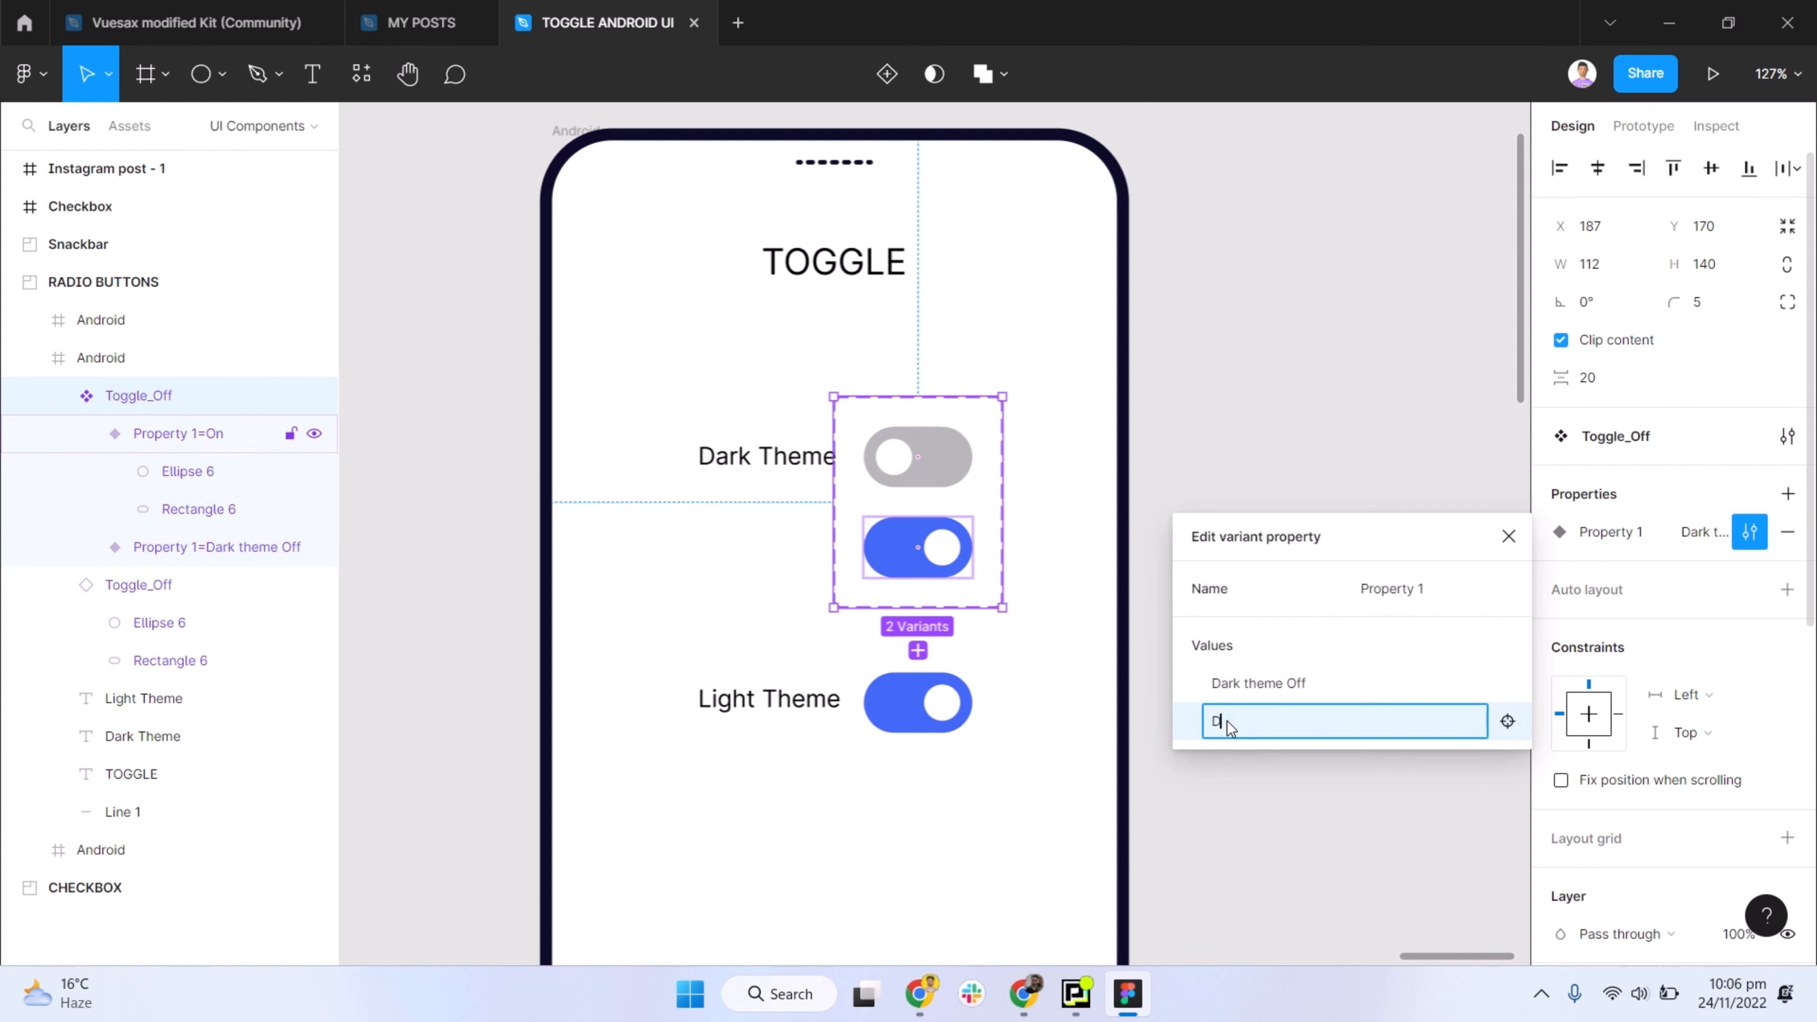
type("Dark theme Off")
key("BackSpace")
type("n")
key("Return")
- Rename the variant property from its default name to "Toggle" and finish editing it
left_click(1406, 588)
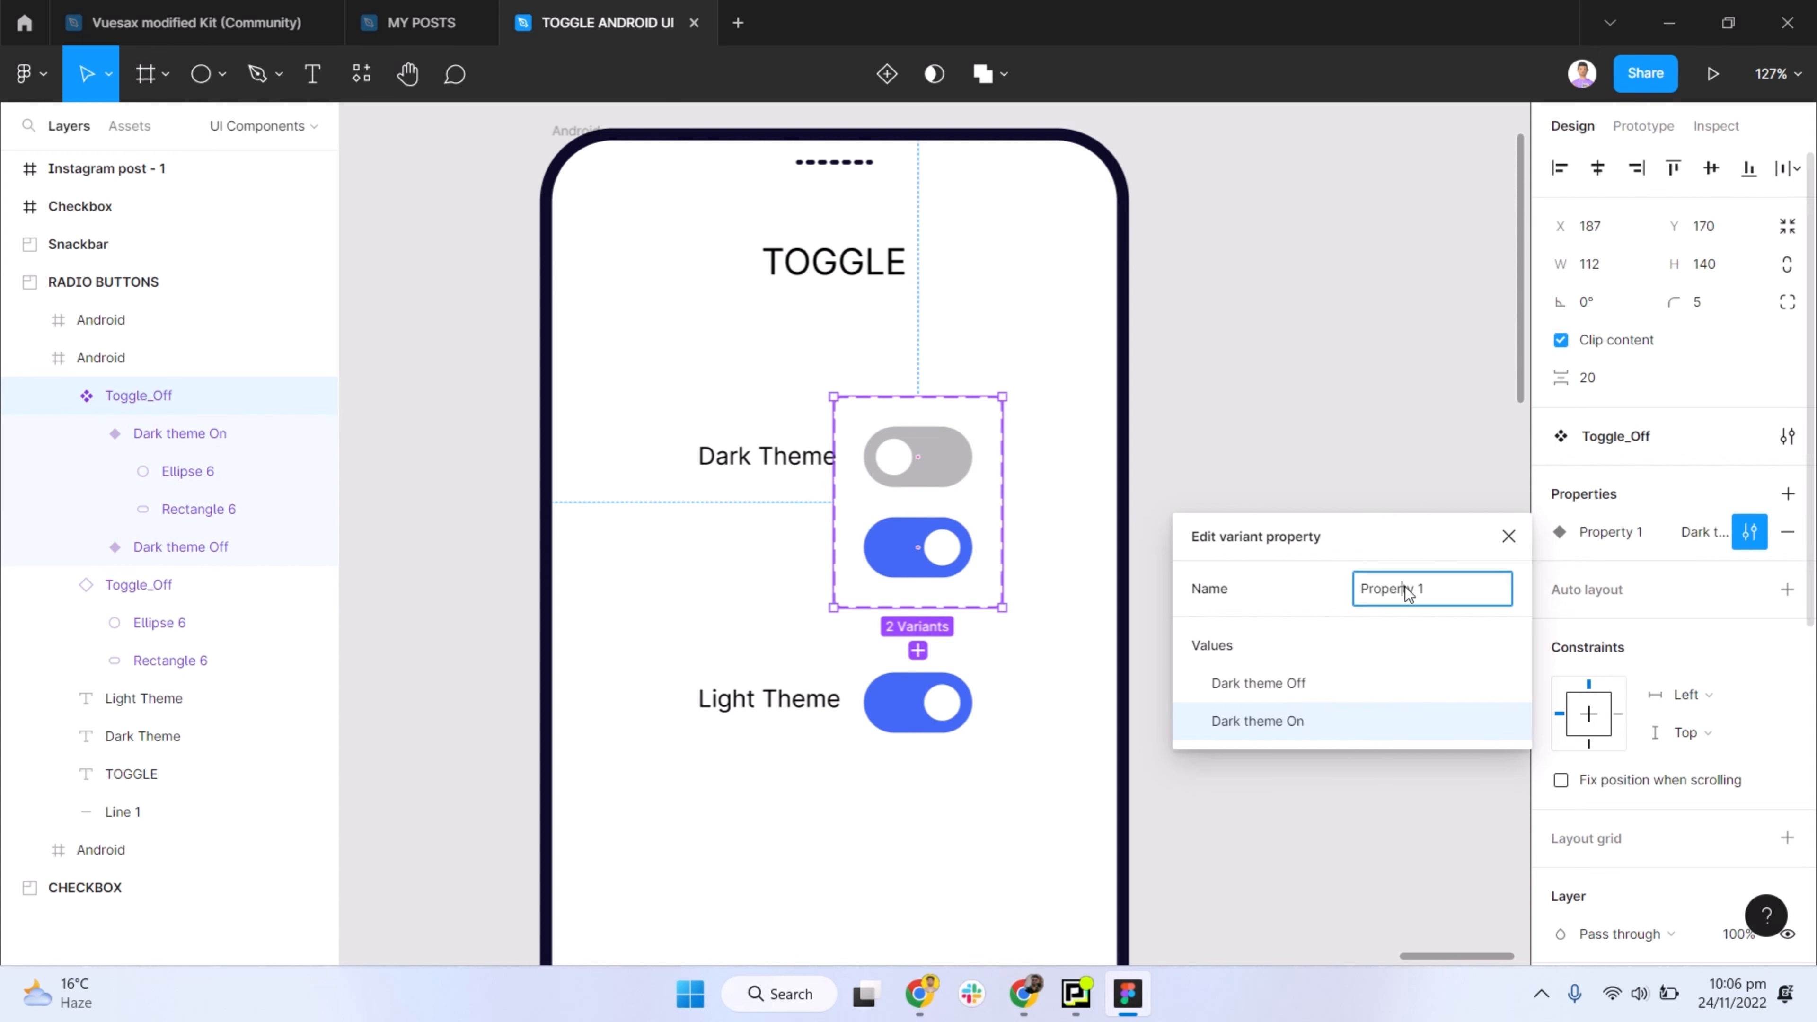
type("Toggle")
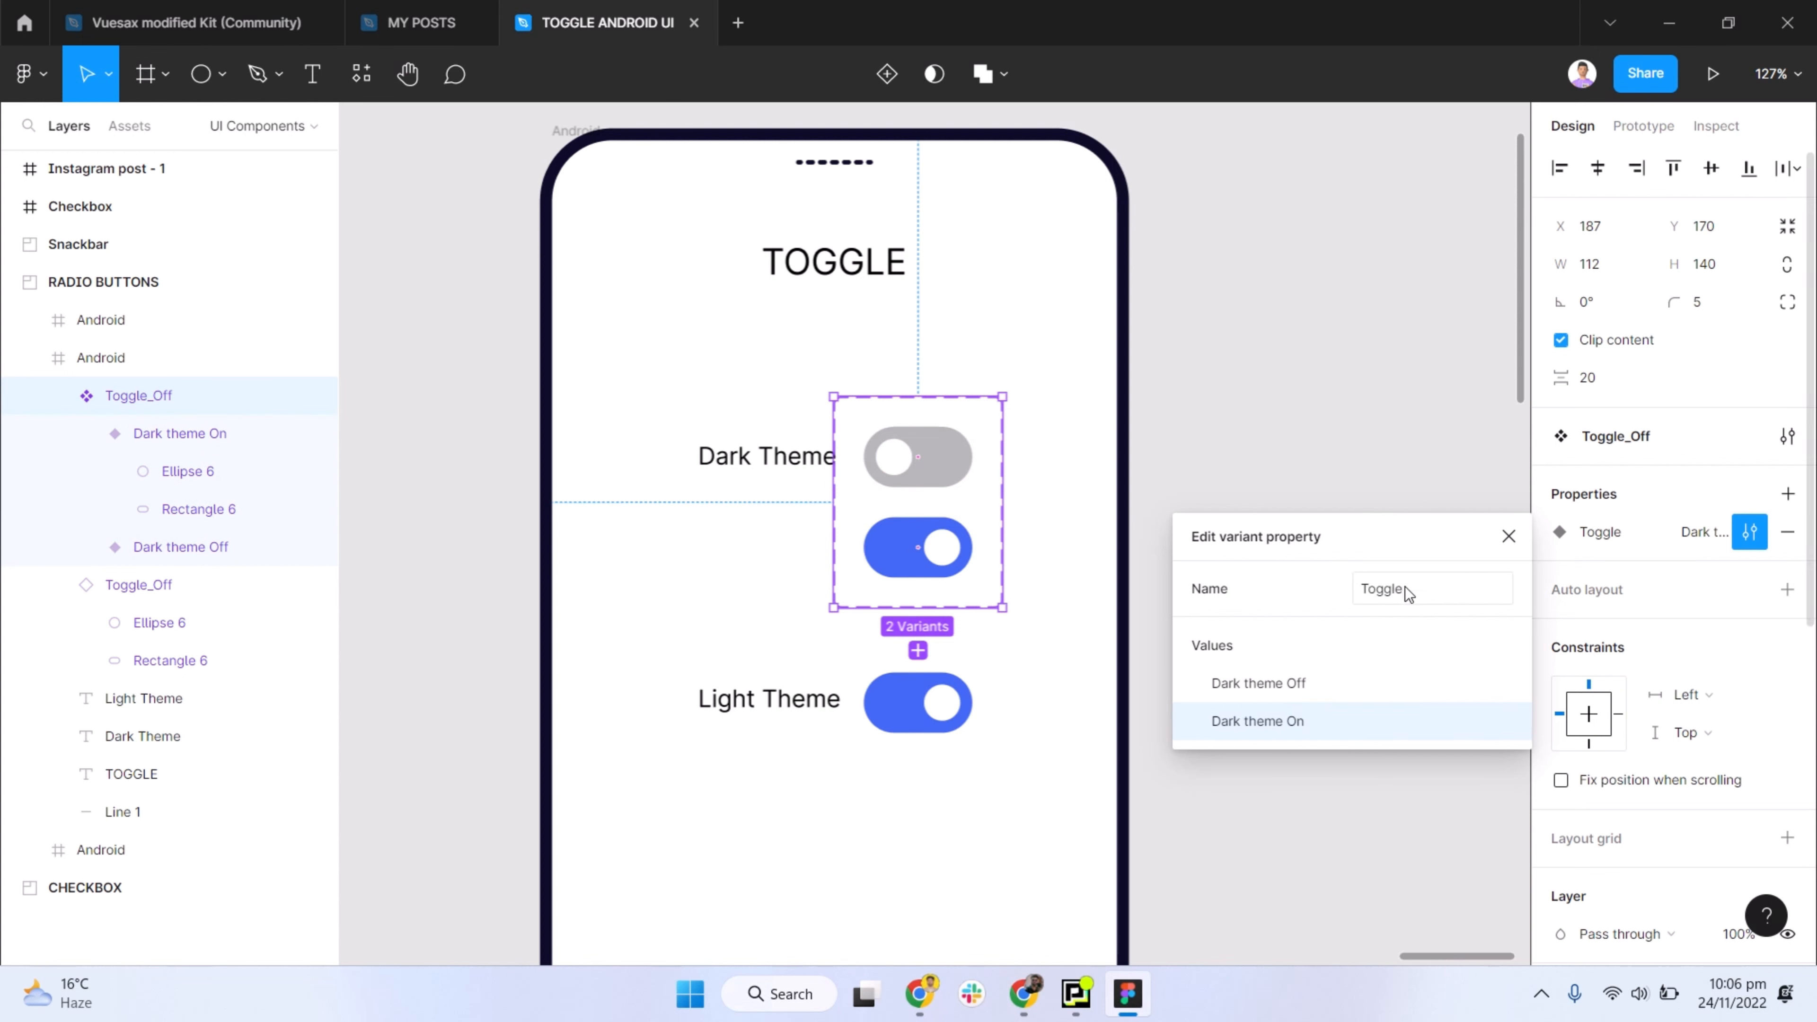
left_click(1306, 412)
- Move the Toggle_Off variant set out of the phone frame onto the empty canvas to the frame's left
left_click(885, 465)
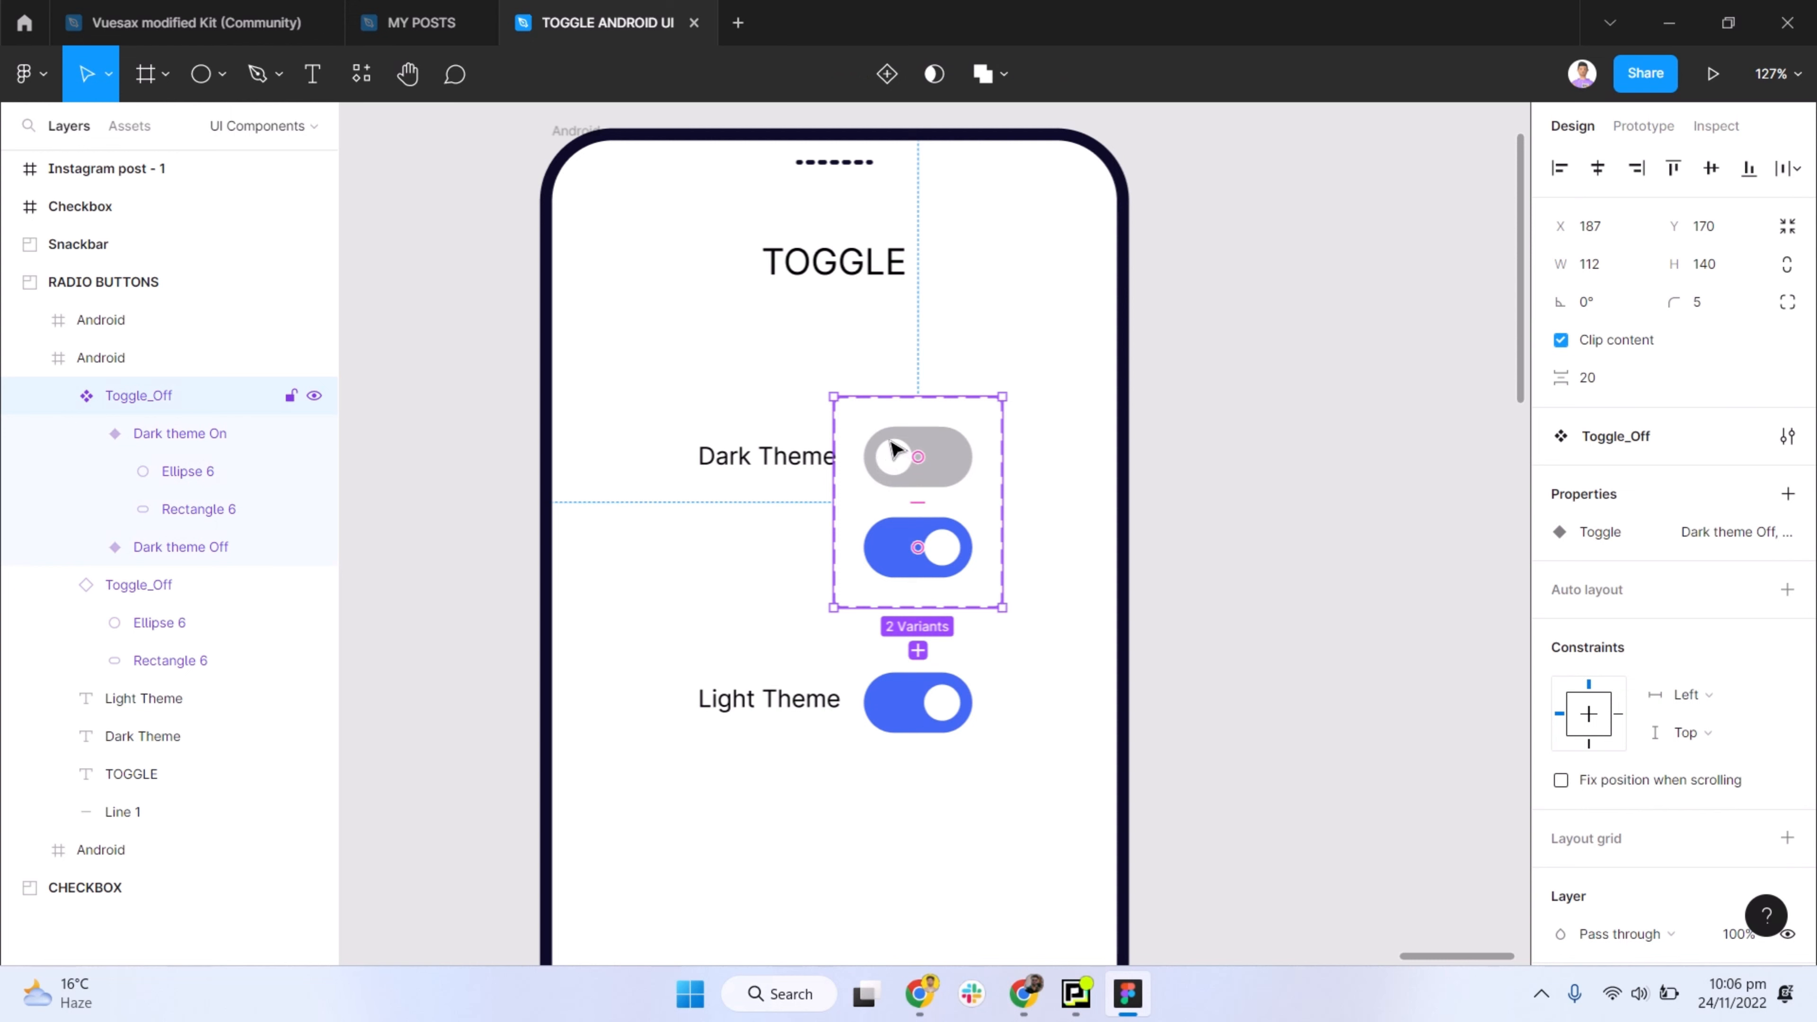
left_click_drag(894, 450, 451, 425)
scroll(576, 495, "left", 1)
- Copy the Dark theme Off variant into the phone frame and place it beside the Dark Theme label at about X 200, Y 189
left_click(458, 420)
left_click(477, 451)
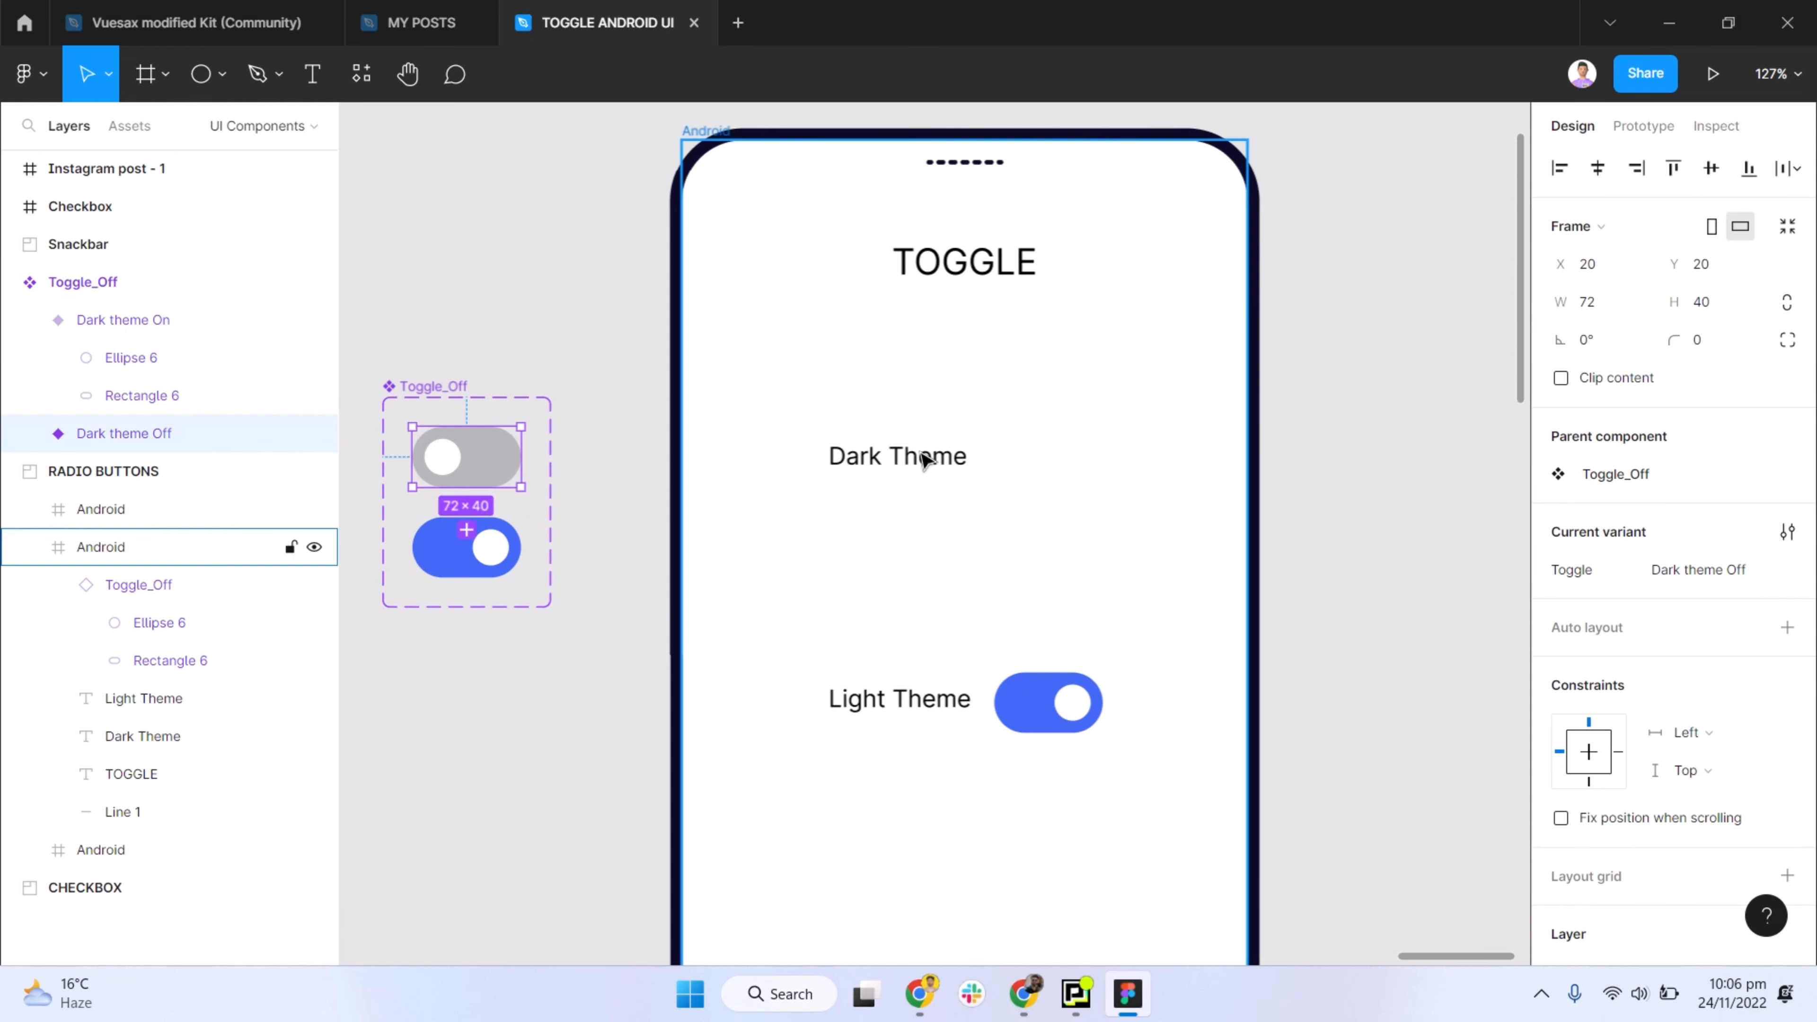
key("ctrl+c")
left_click(1013, 454)
key("ctrl+v")
left_click_drag(777, 217, 1047, 467)
- Delete the Light Theme label and its blue switch from the phone frame
left_click(1045, 705)
left_click(898, 699, "shift")
key("Delete")
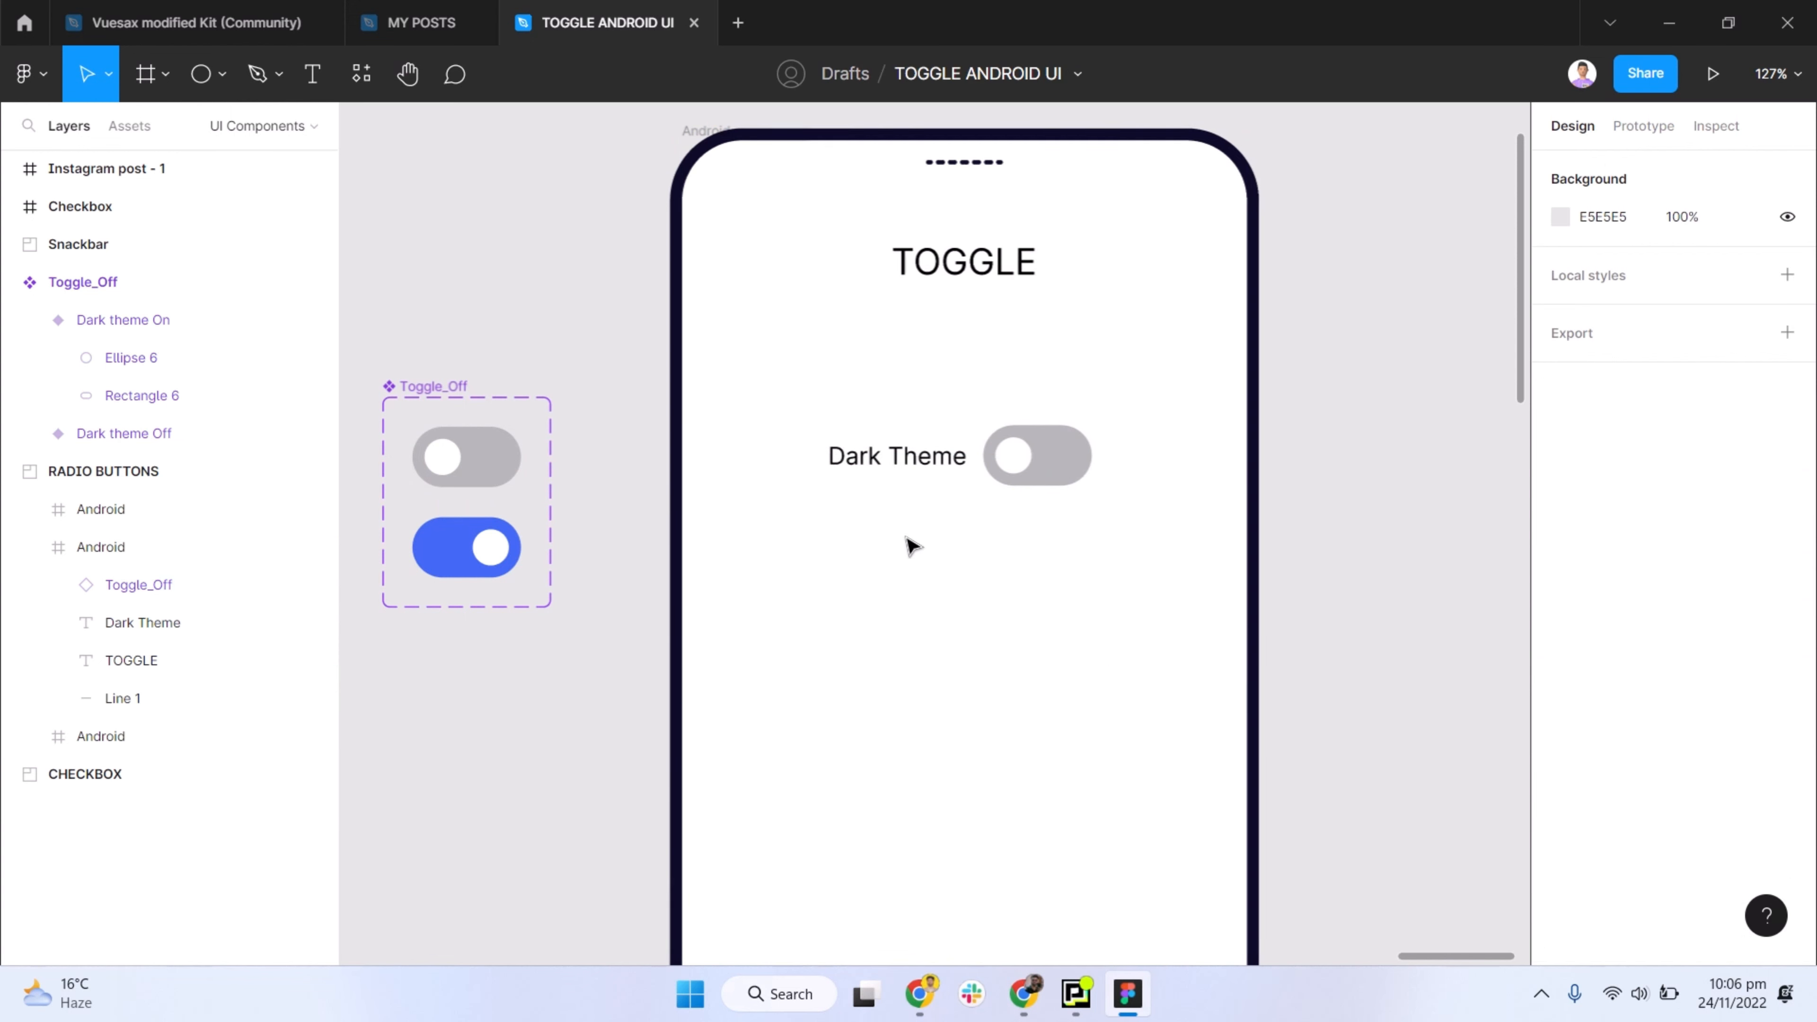
- Duplicate the Android frame with the Dark Theme toggle to its right at about X 4670, Y 77
scroll(906, 481, "down", 5)
left_click_drag(834, 295, 1115, 299)
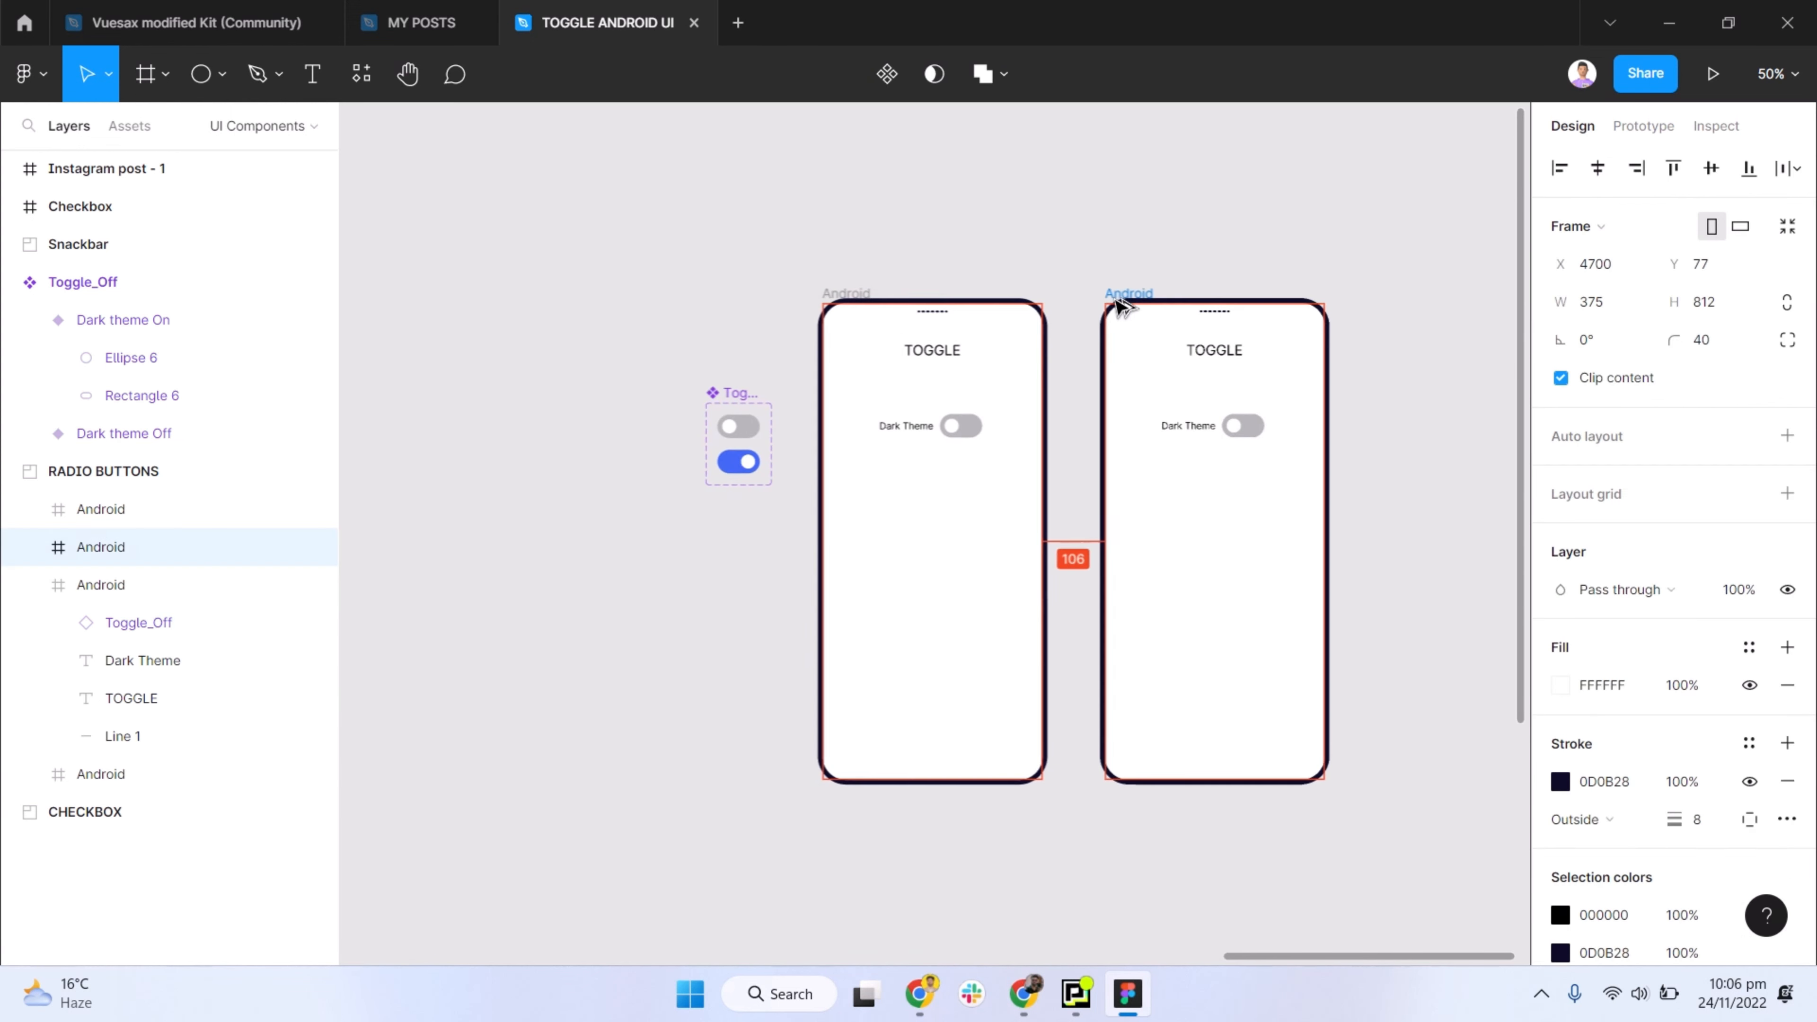
- Set the duplicated frame's toggle to the Dark theme On variant and flip it horizontally
scroll(1215, 426, "up", 3)
left_click(1230, 430)
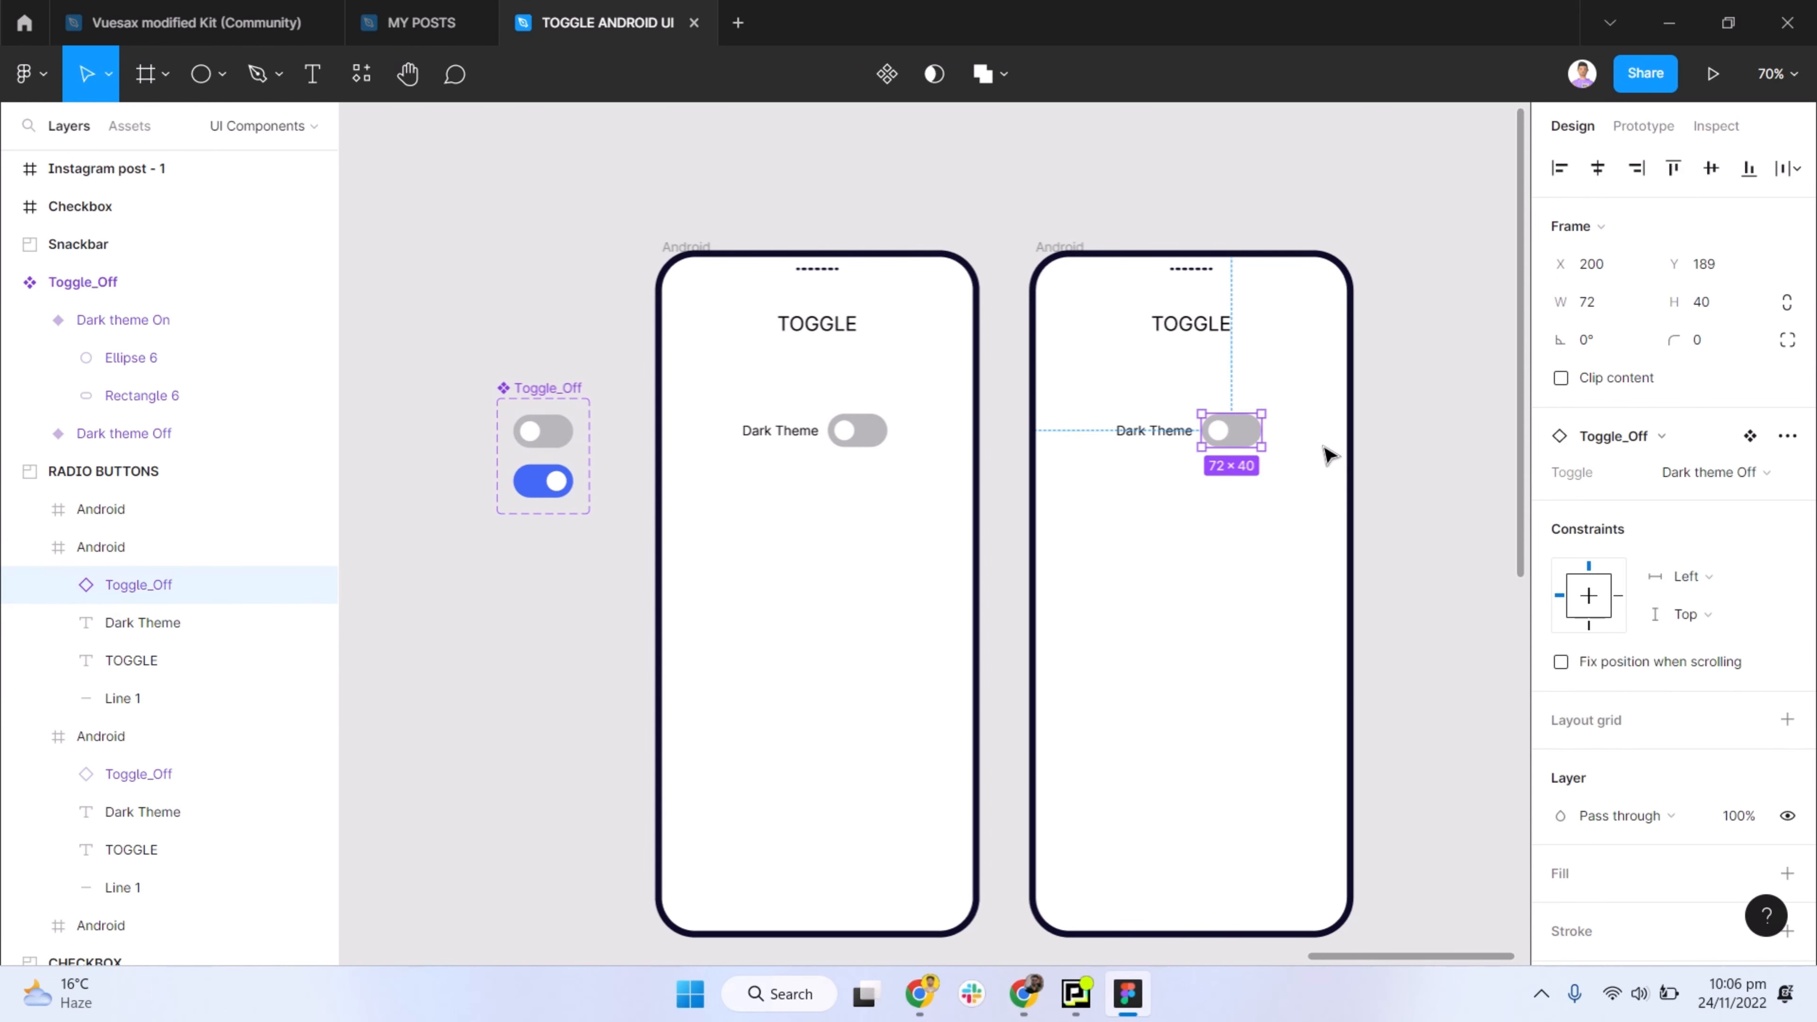
left_click(1730, 473)
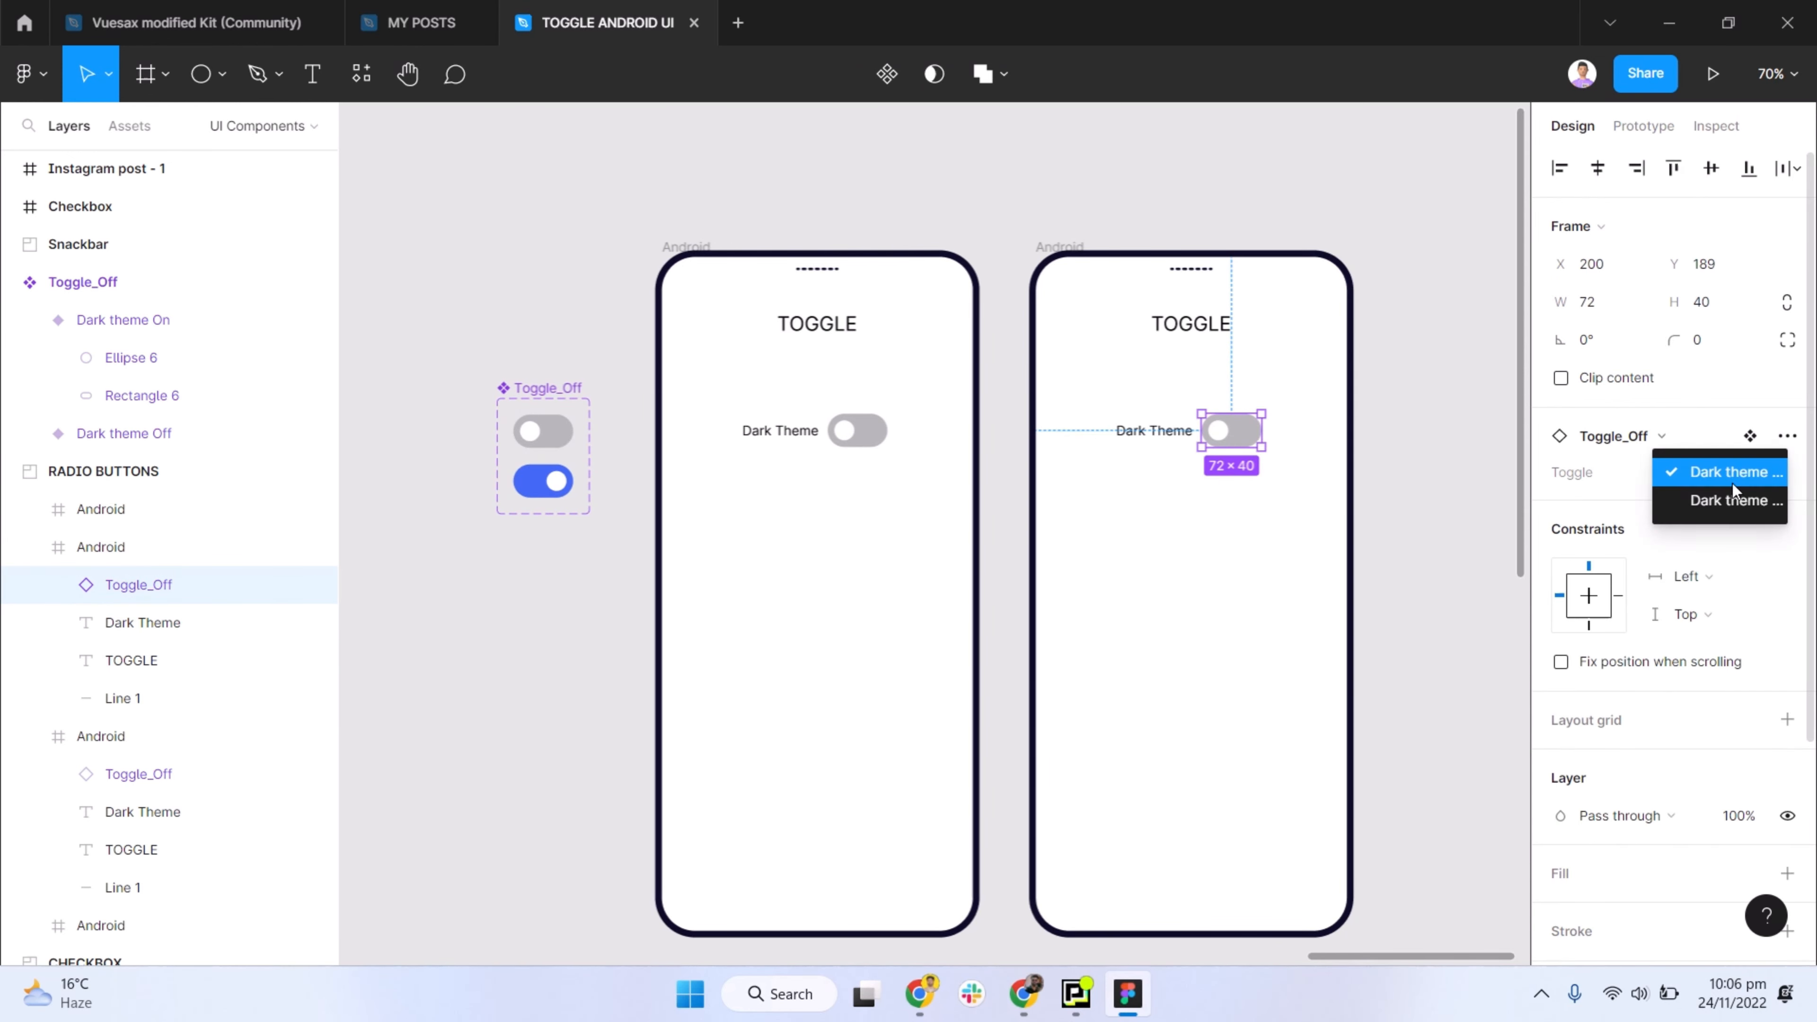
left_click(1709, 502)
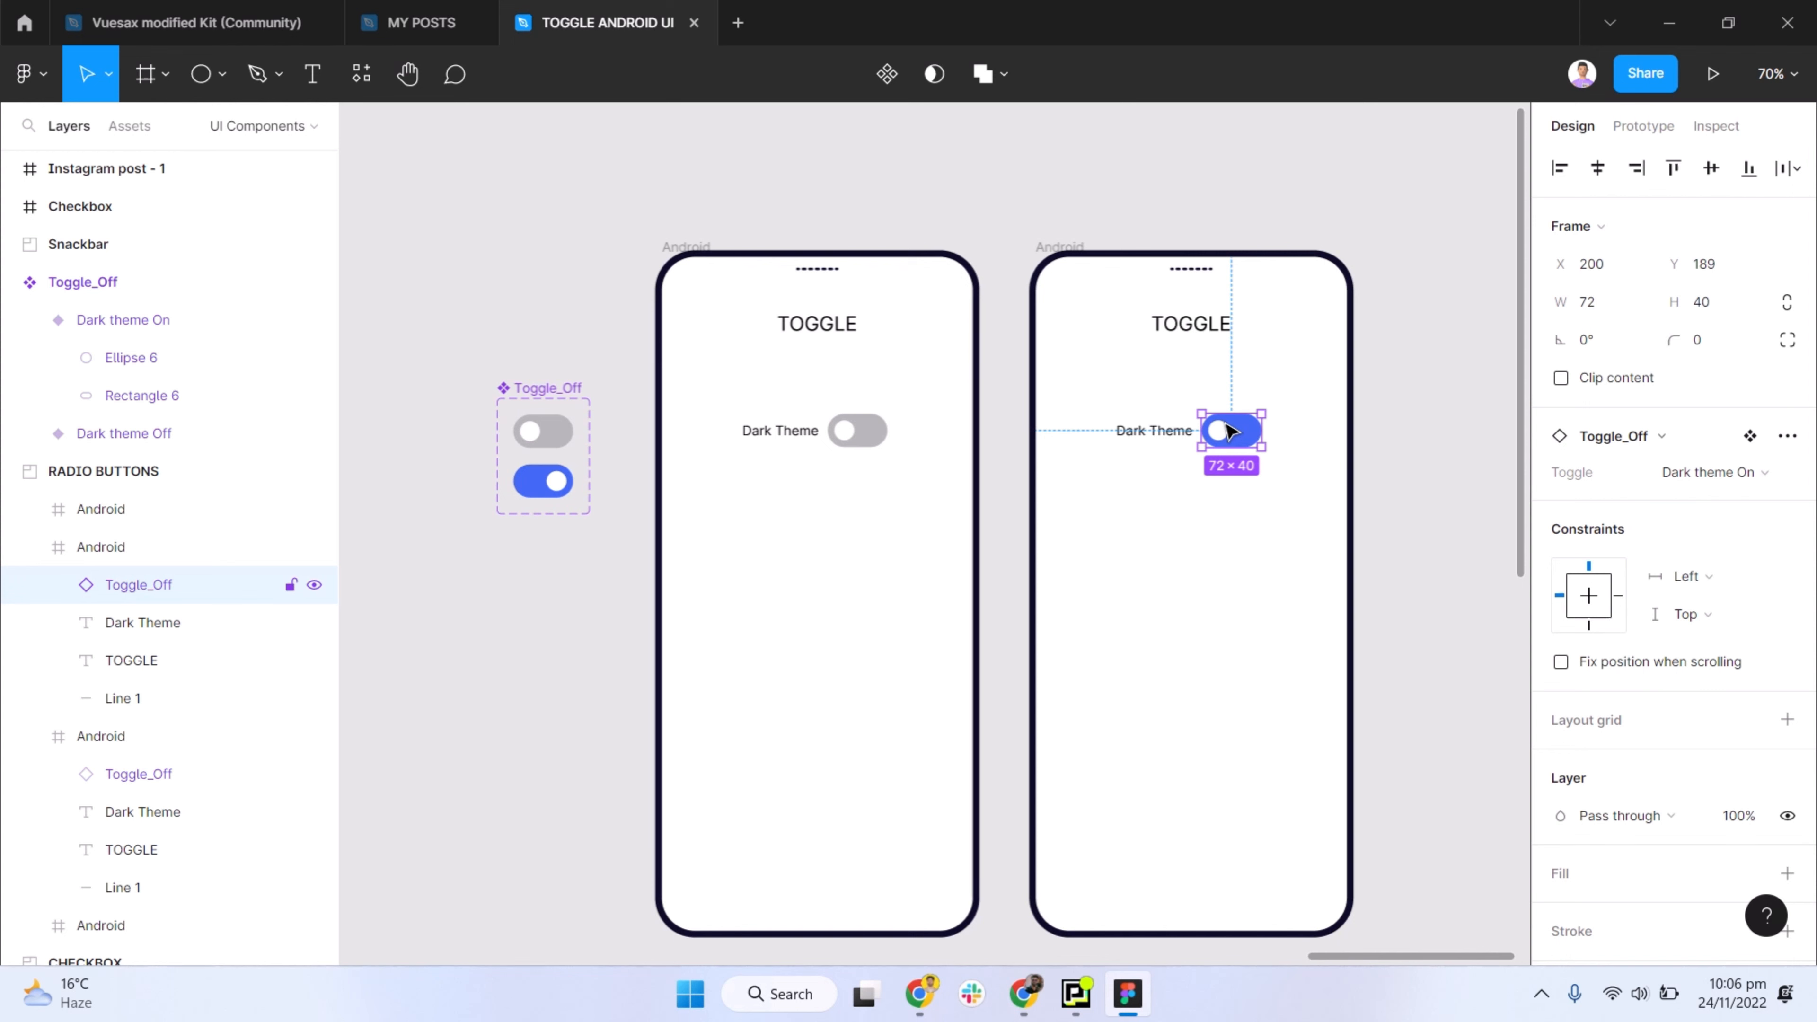
- Fill the duplicated Android frame with its own stroke colour, 0D0B28
left_click(1277, 521)
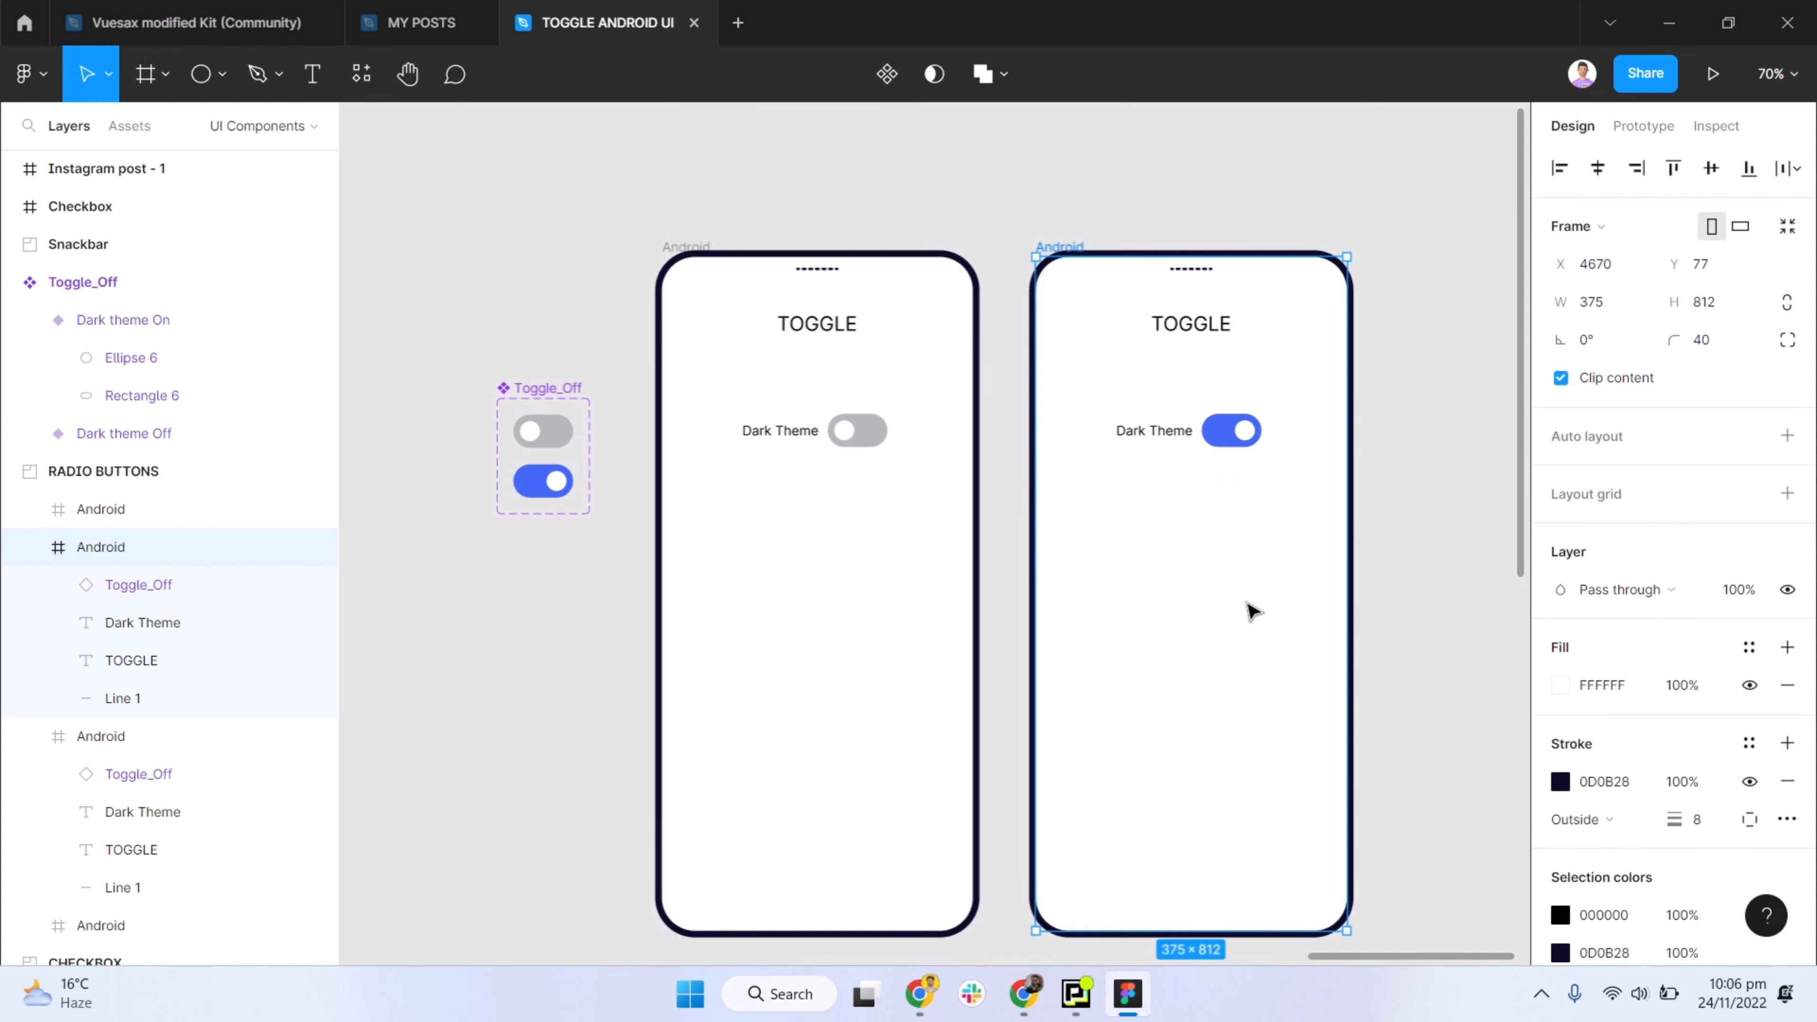
left_click_drag(1066, 487, 1010, 453)
key("ctrl+z")
left_click(1604, 781)
key("ctrl+c")
left_click(1590, 683)
key("ctrl+v")
left_click(1424, 532)
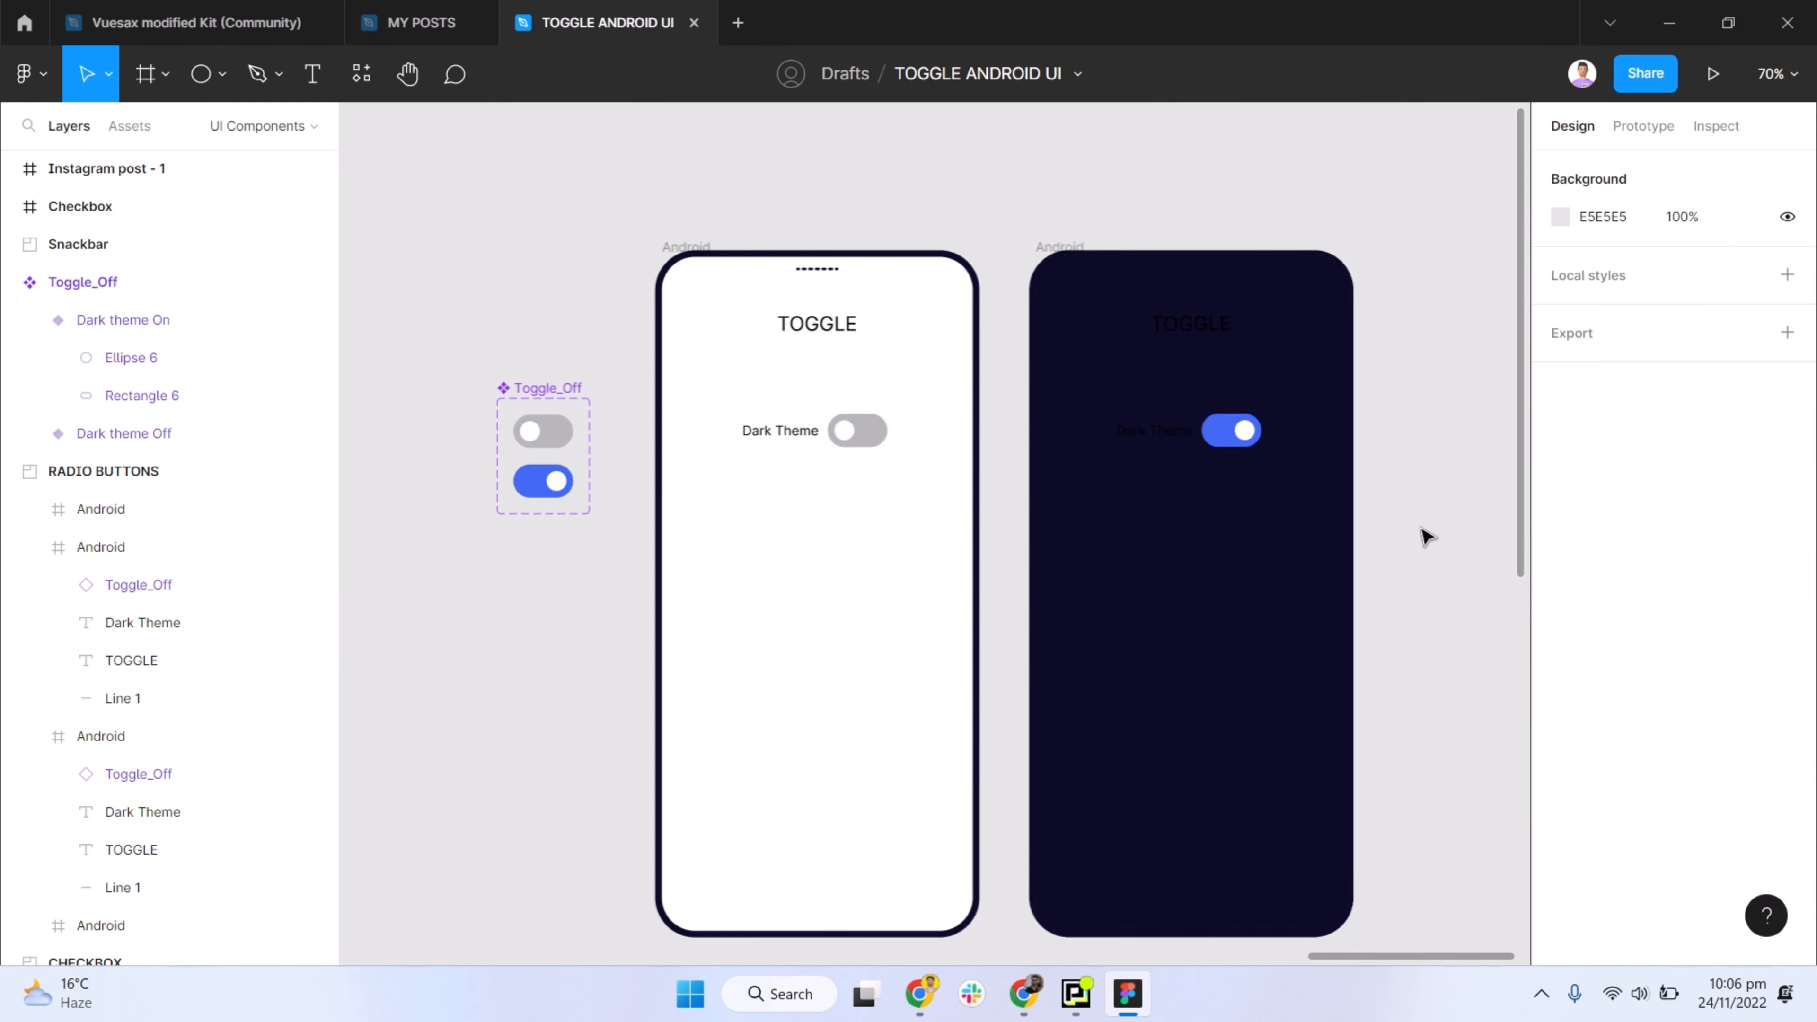
- Recolour the Dark Theme label and TOGGLE title on the dark Android frame with white (FFFFFF) sampled from the light frame
left_click(1153, 431)
left_click(1172, 330, "shift")
key("i")
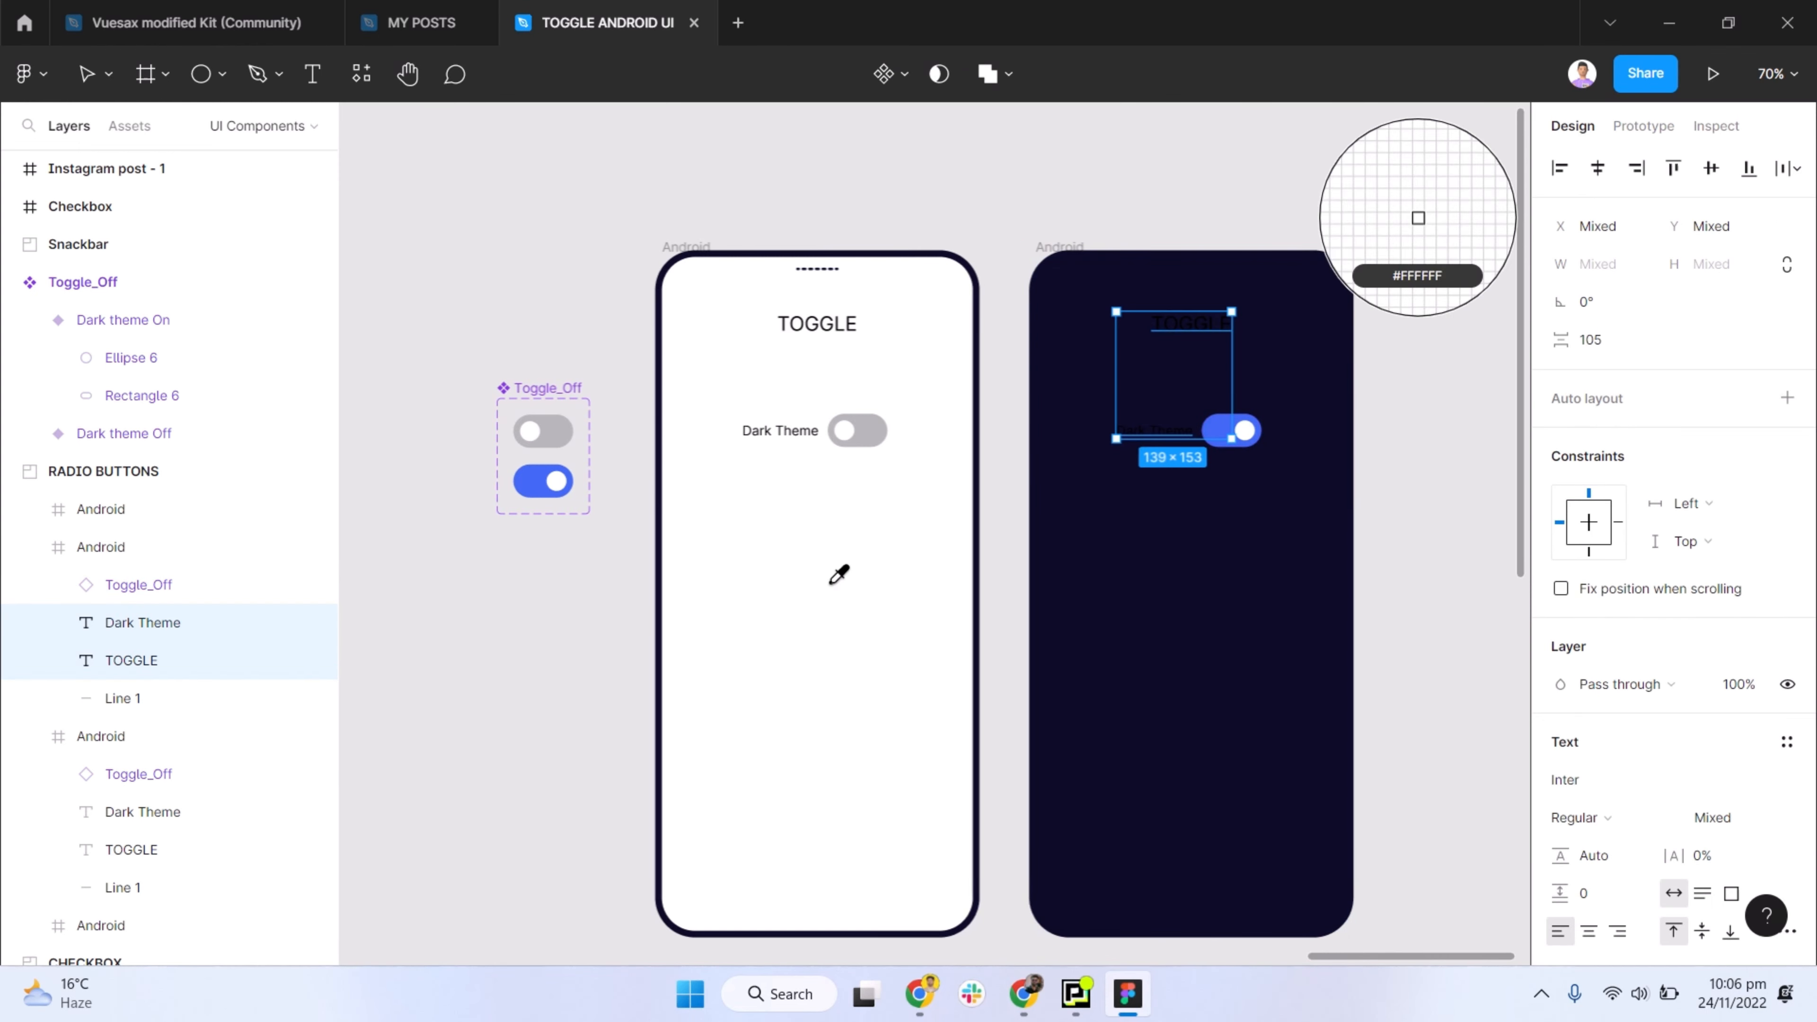
left_click(832, 584)
left_click(1439, 481)
scroll(1059, 481, "down", 1)
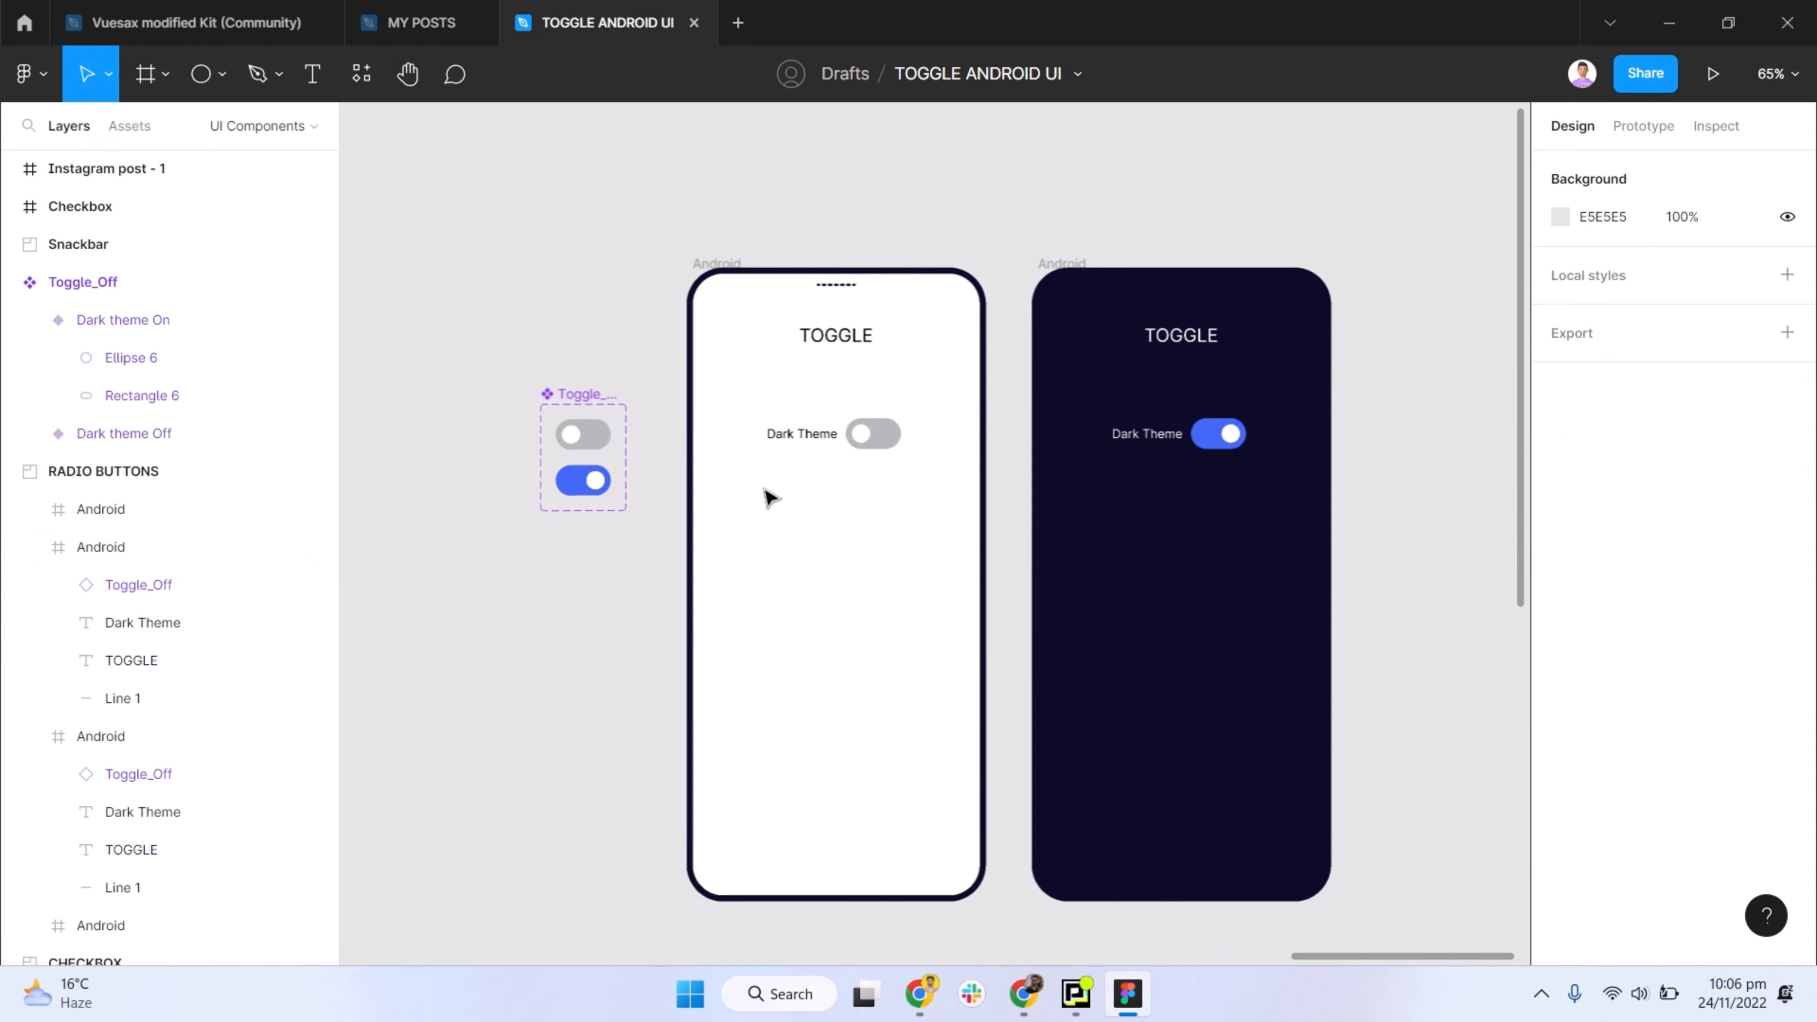
- Move the Toggle_Off component set straight up, beside the upper part of the light Android frame
left_click_drag(597, 401, 613, 262)
left_click(759, 364)
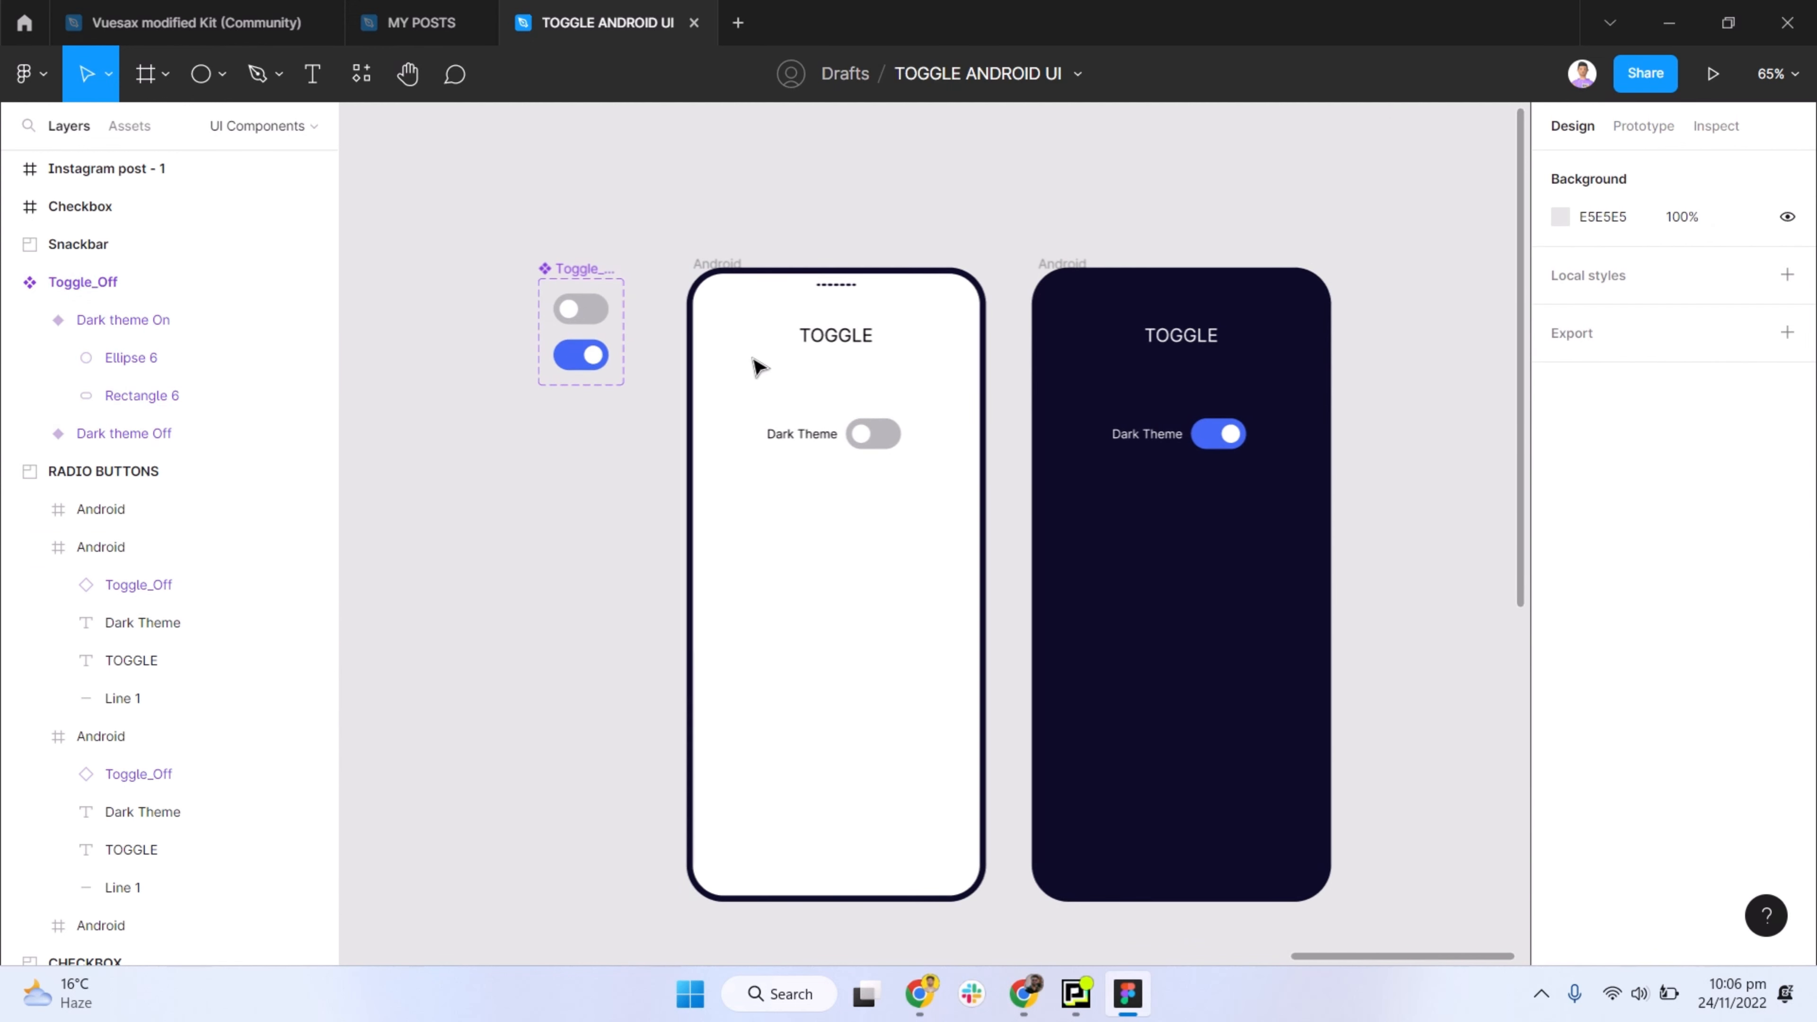
- Link the light frame's toggle to the dark Android frame as a prototype interaction using Smart animate with Ease in and out
left_click(1644, 126)
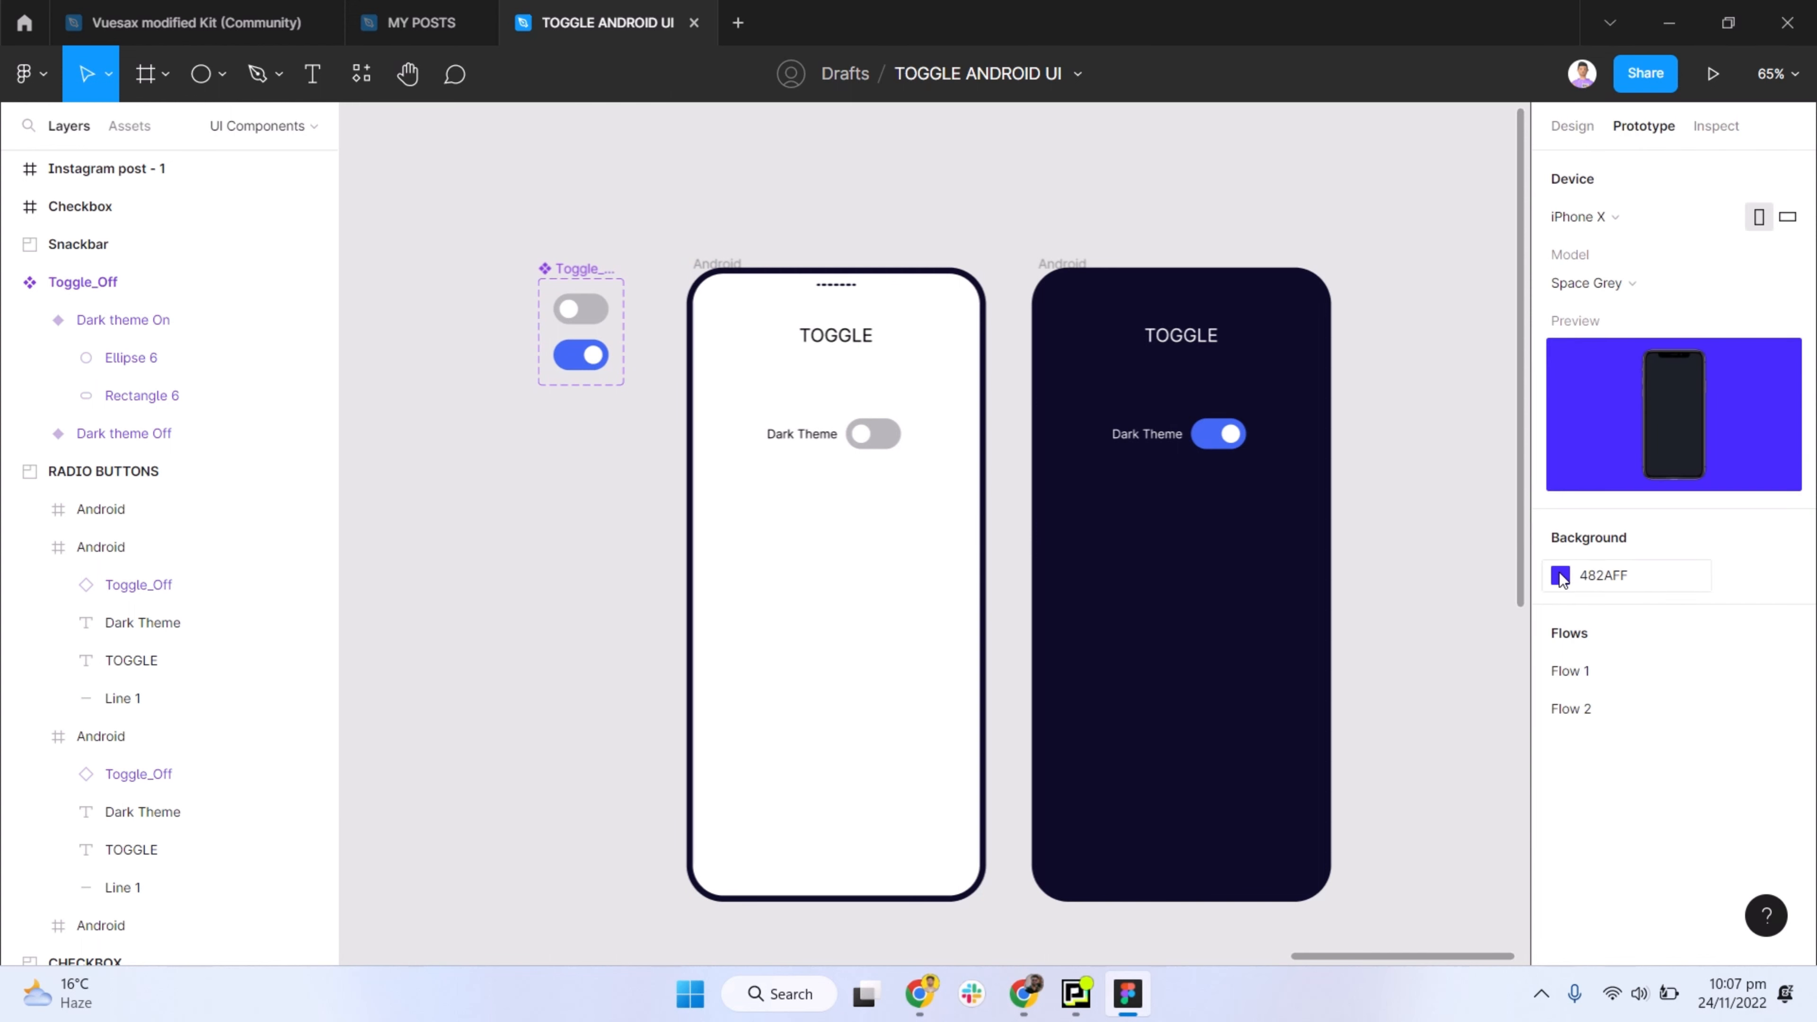
left_click(1558, 574)
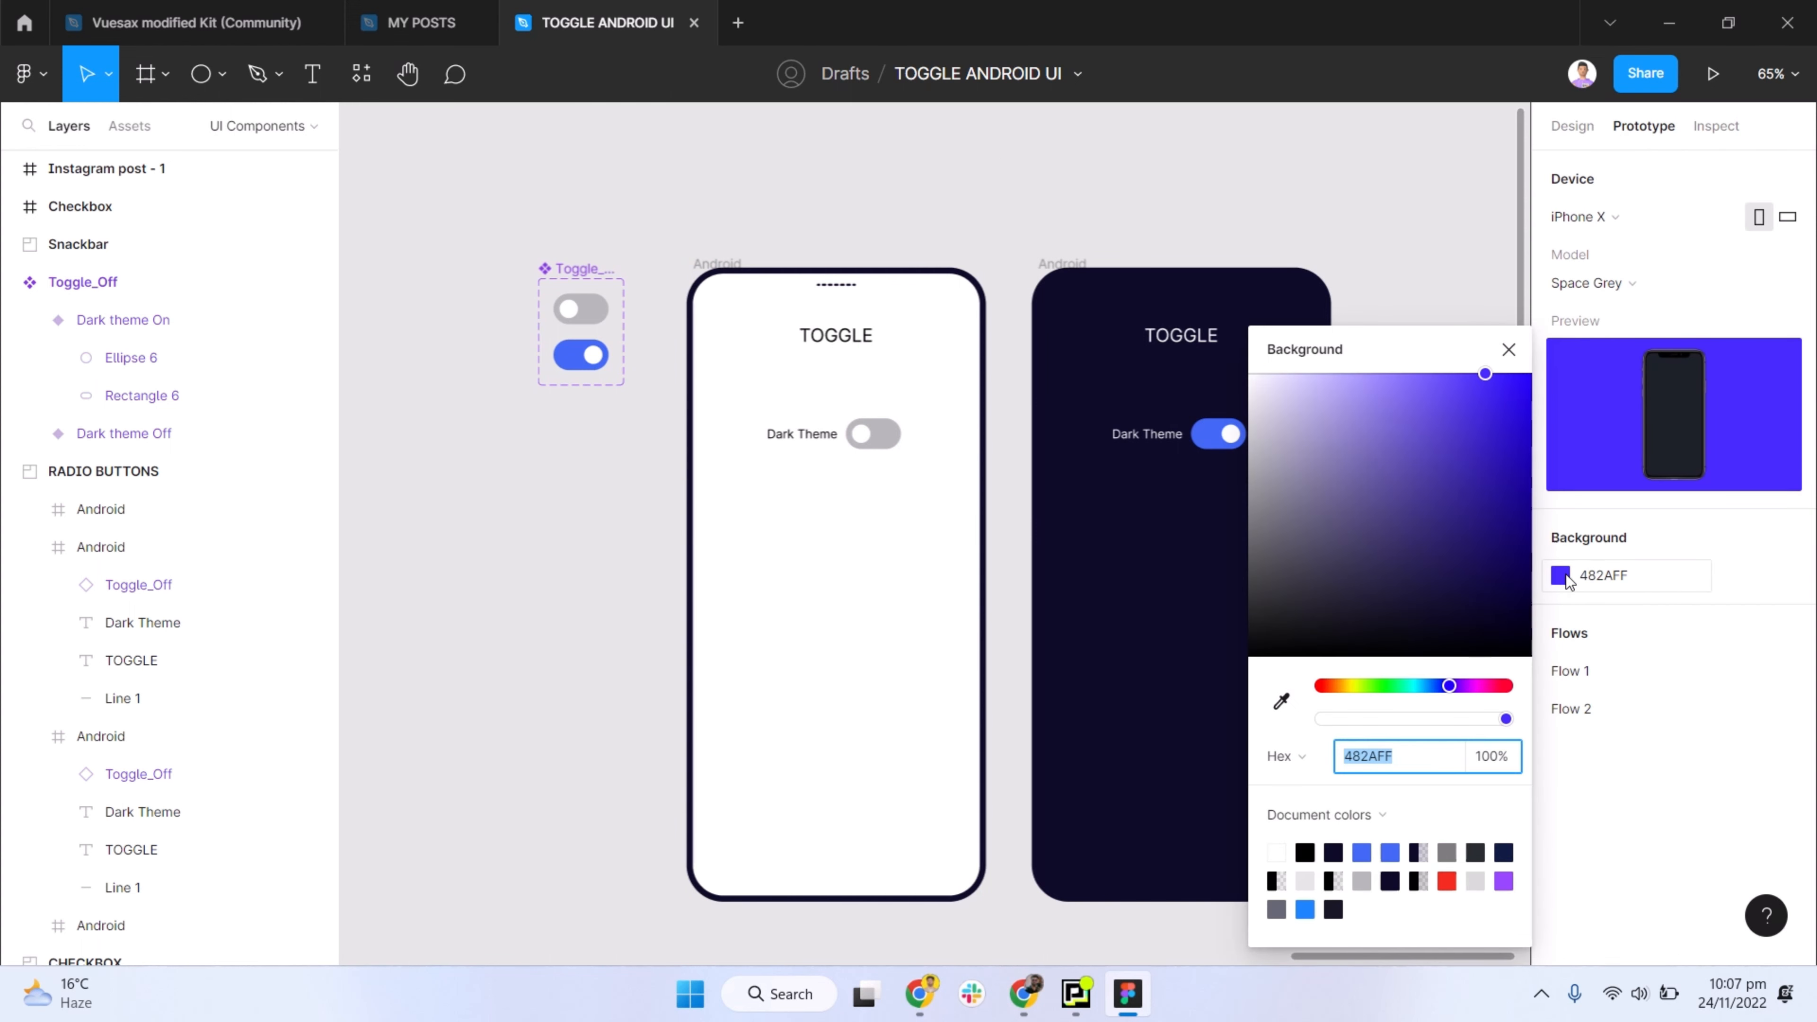
left_click(1564, 576)
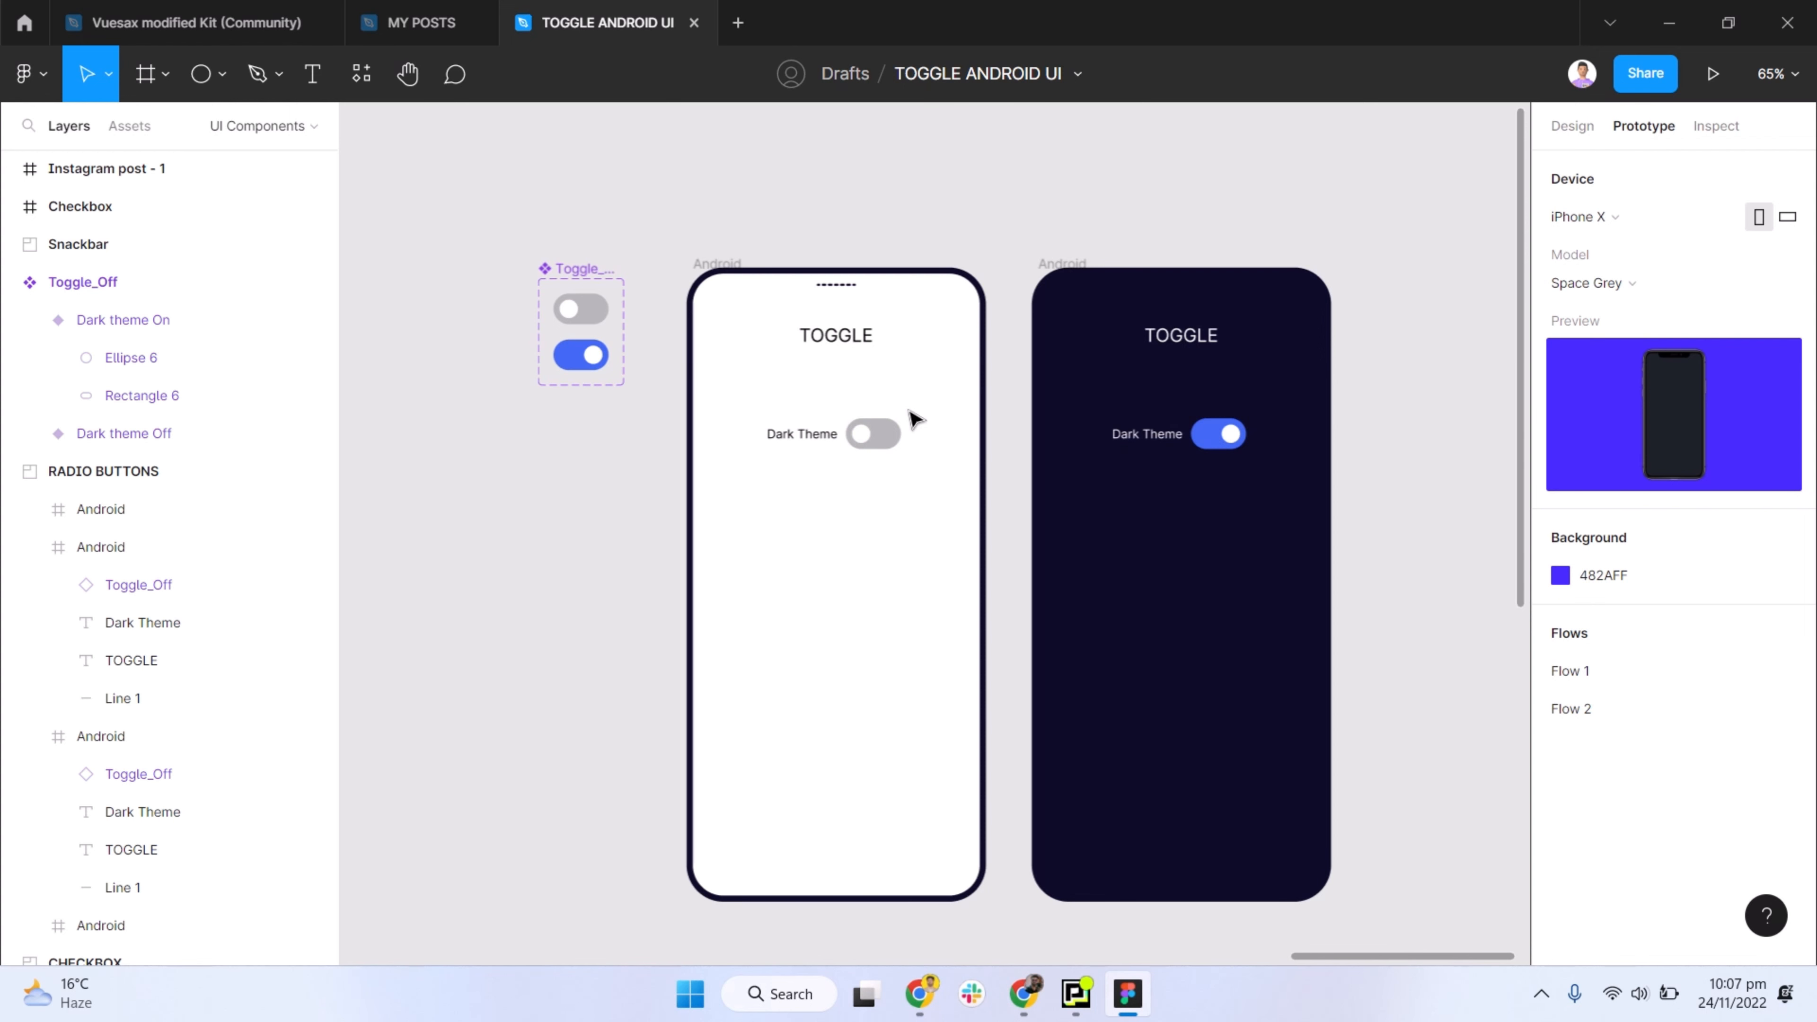
left_click(875, 428)
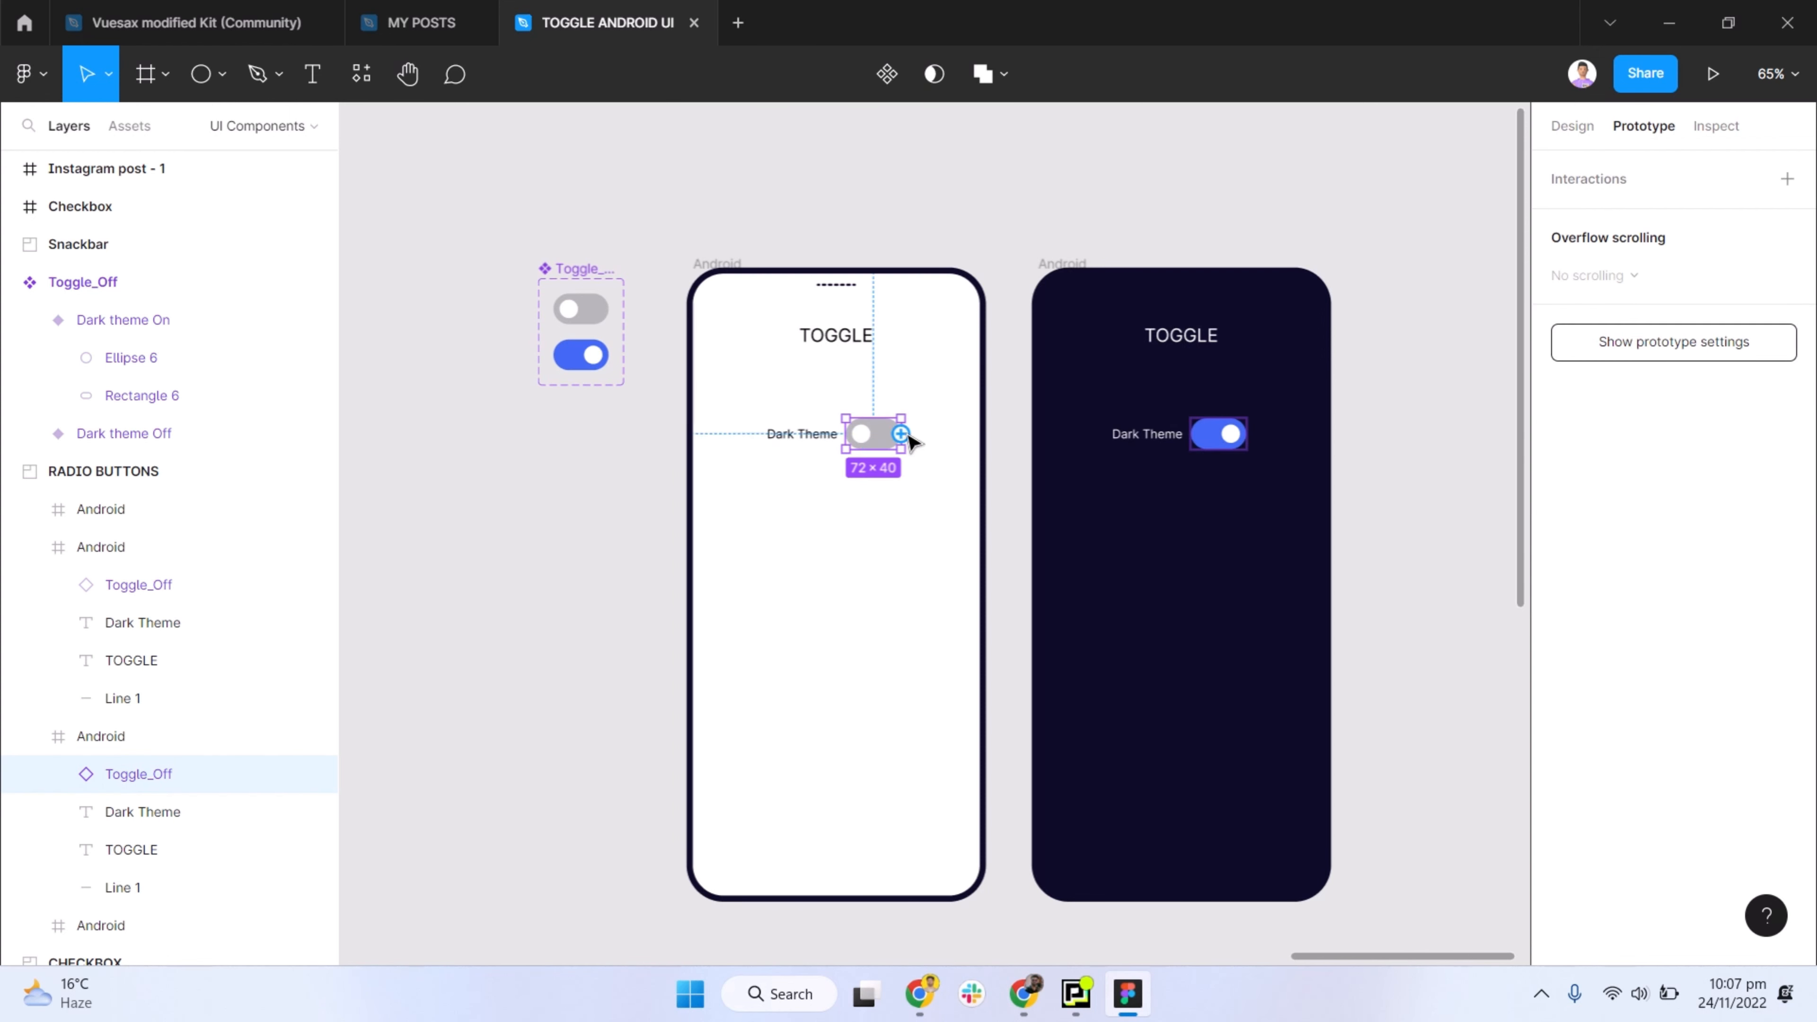
left_click_drag(901, 433, 1116, 484)
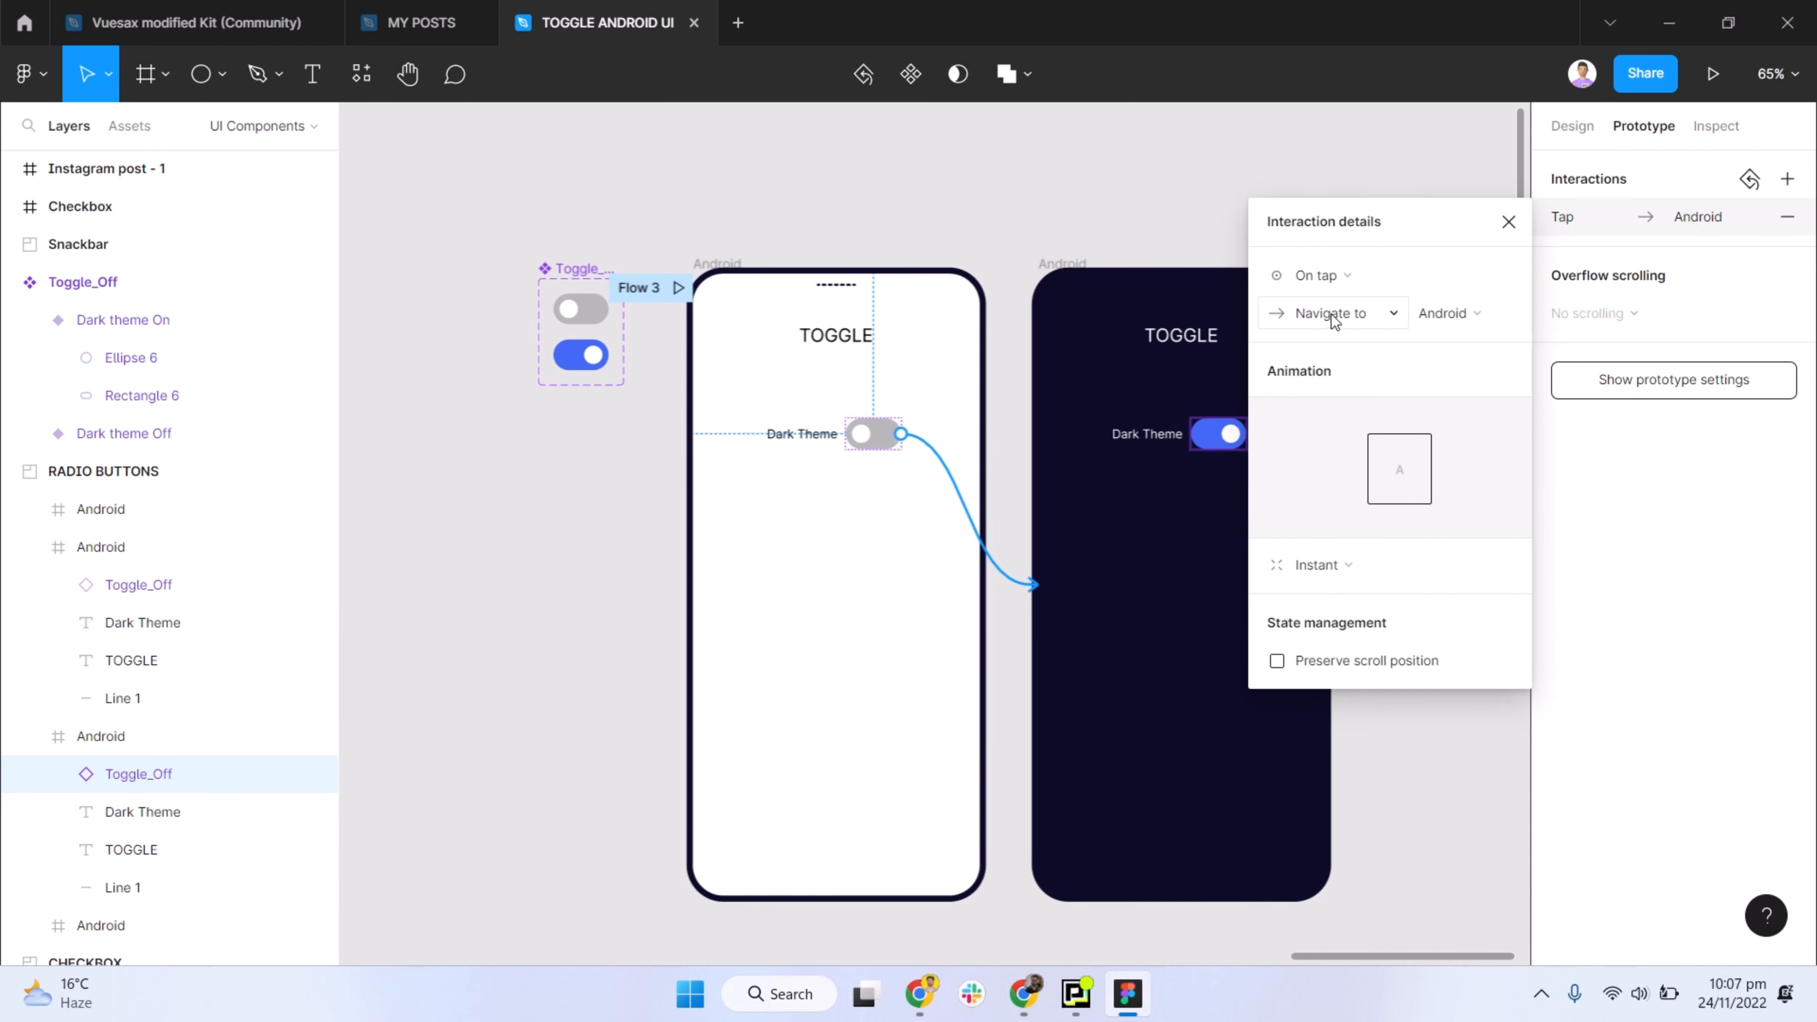
left_click(1337, 569)
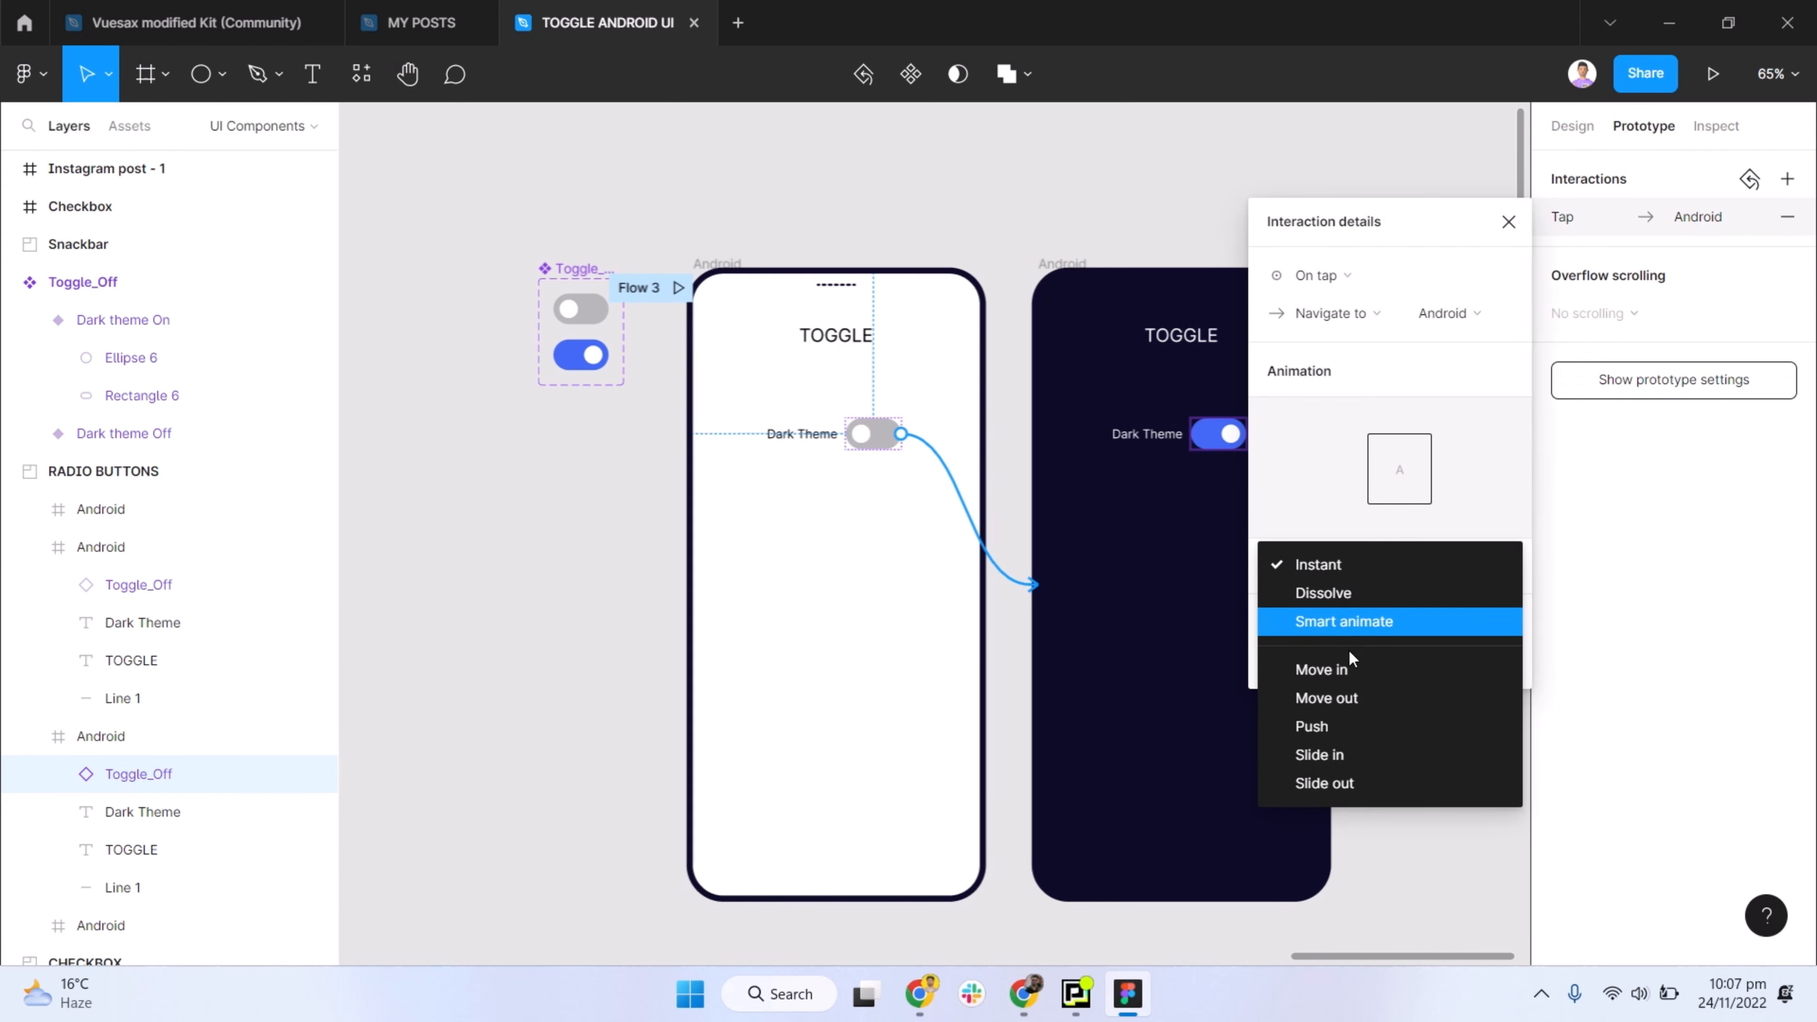
left_click(1344, 623)
left_click(1352, 603)
left_click(1347, 631)
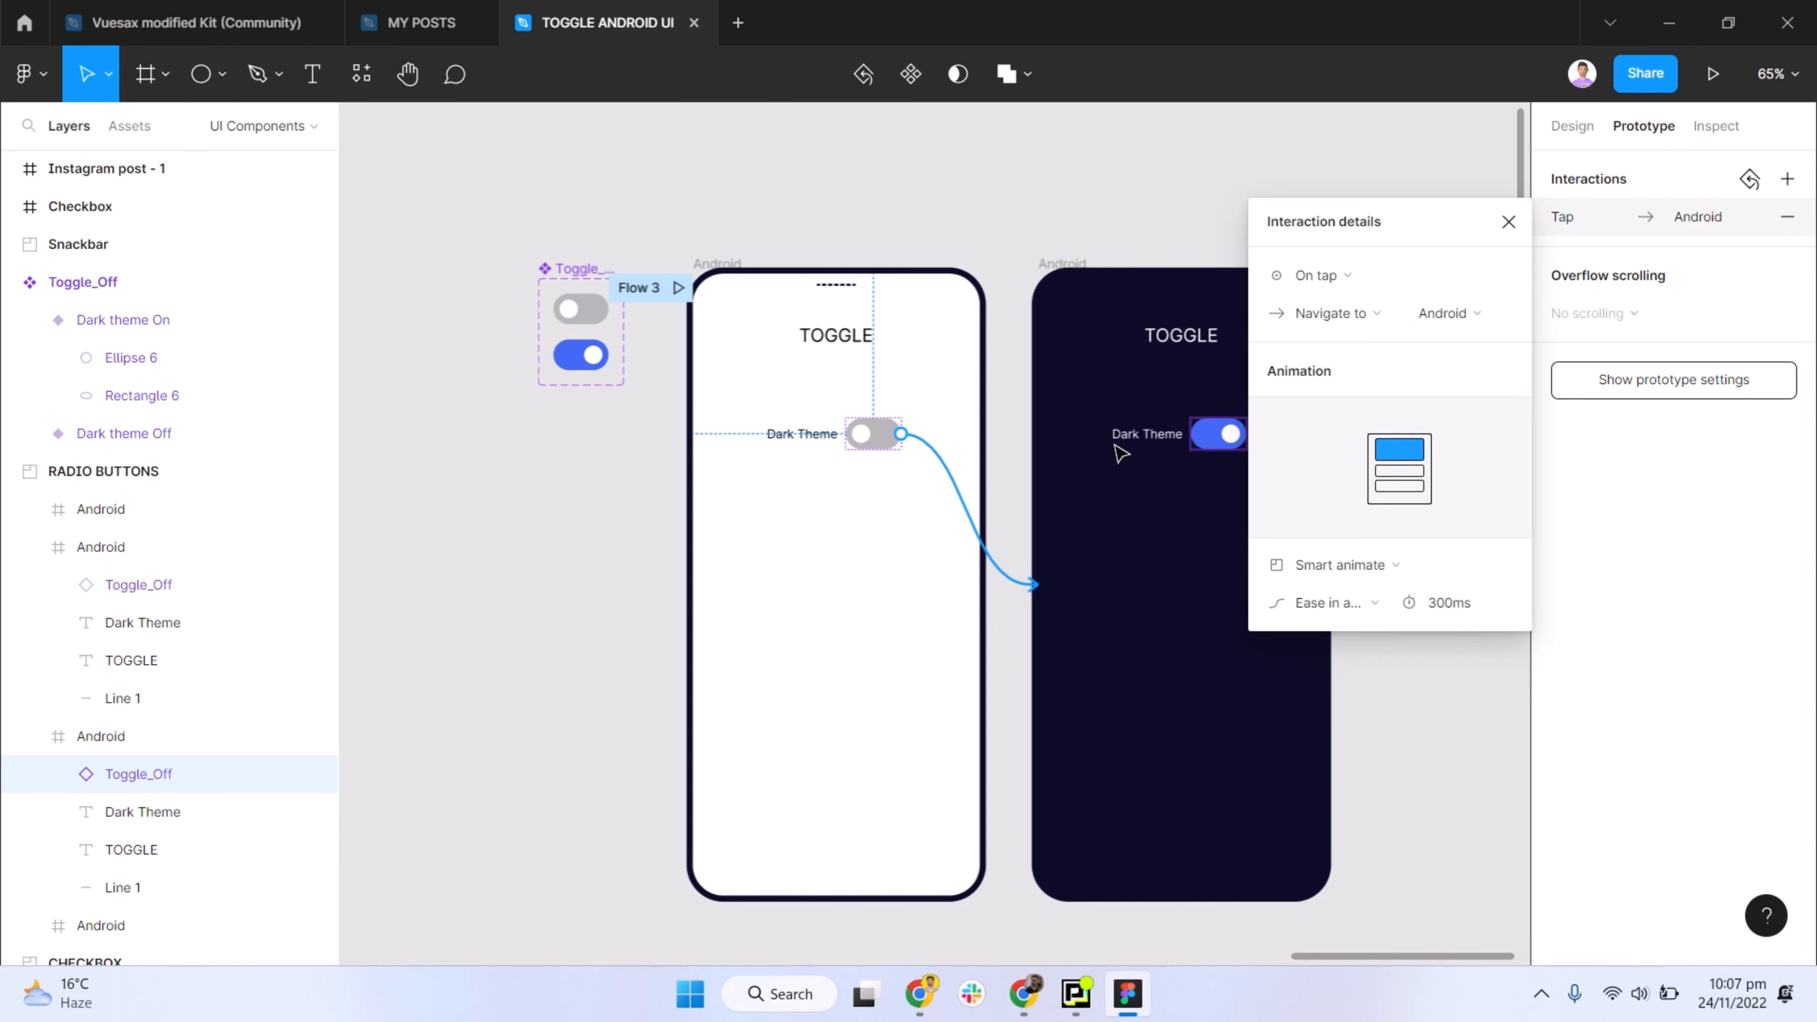
- Link the dark frame's toggle back to the light Android frame, keeping its easing at Ease in and out
left_click(1208, 447)
left_click_drag(1191, 433, 946, 449)
left_click(1355, 603)
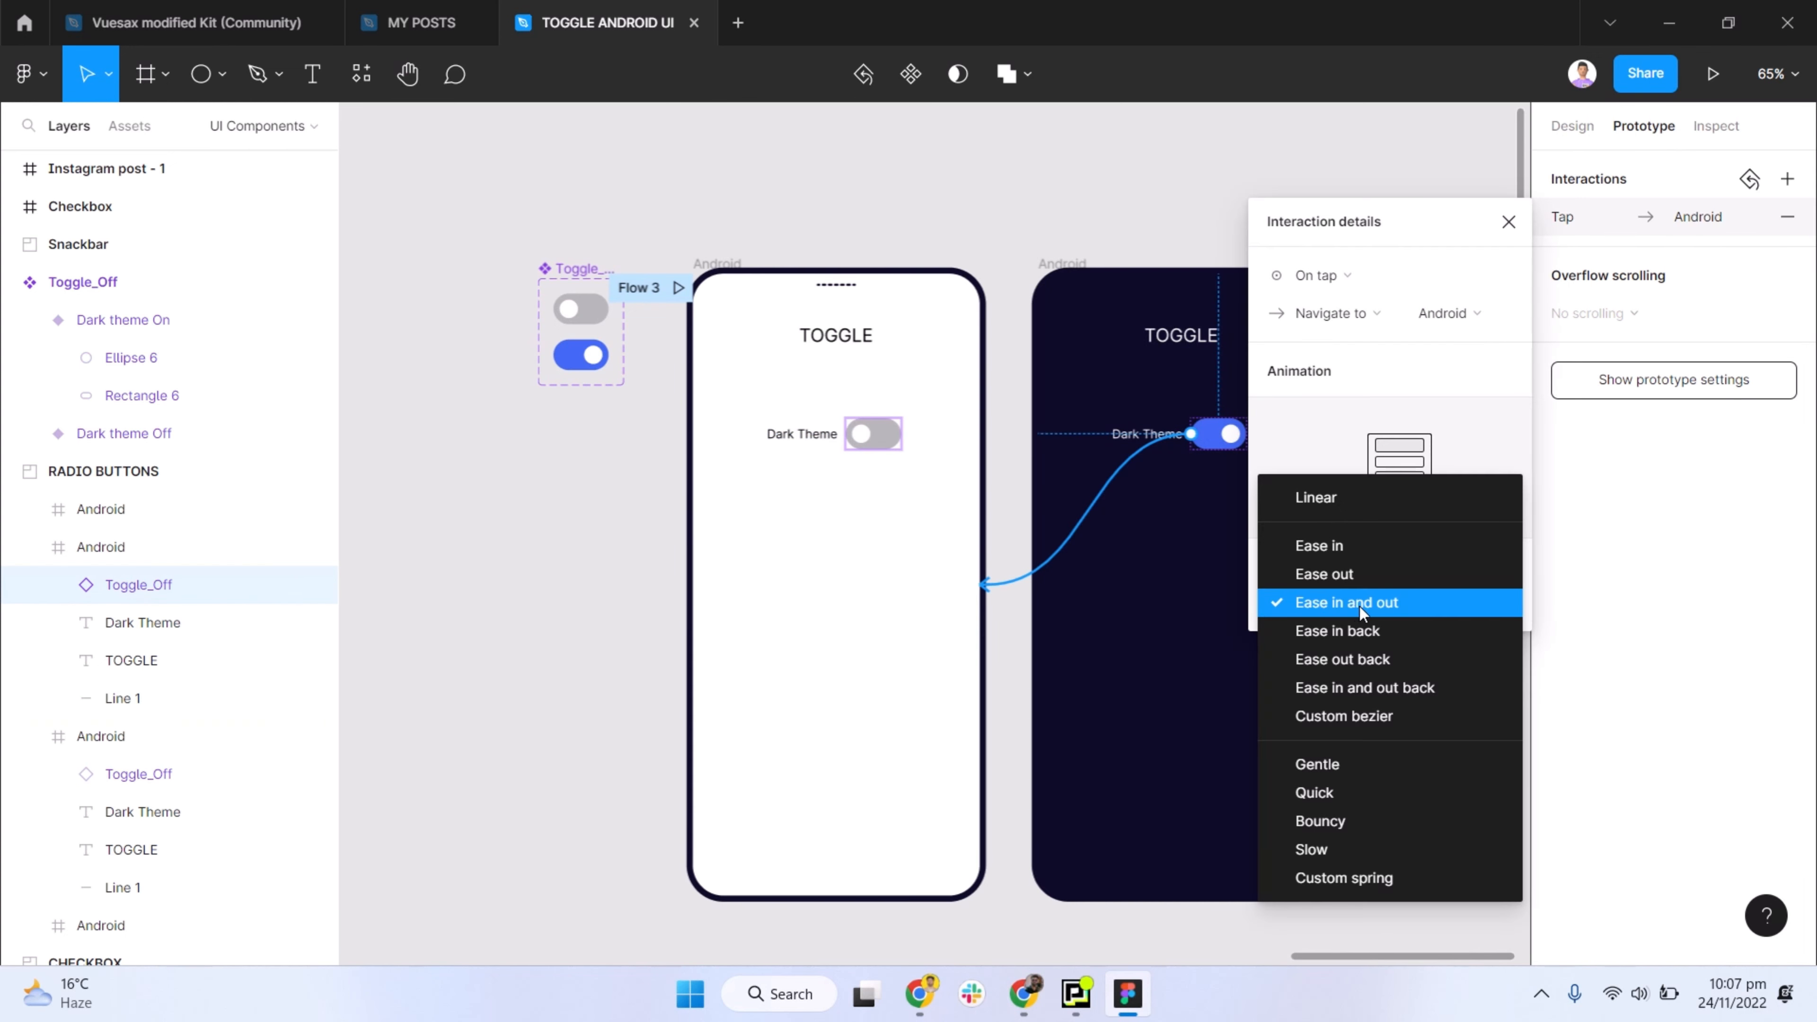
left_click(1359, 607)
left_click(1354, 652)
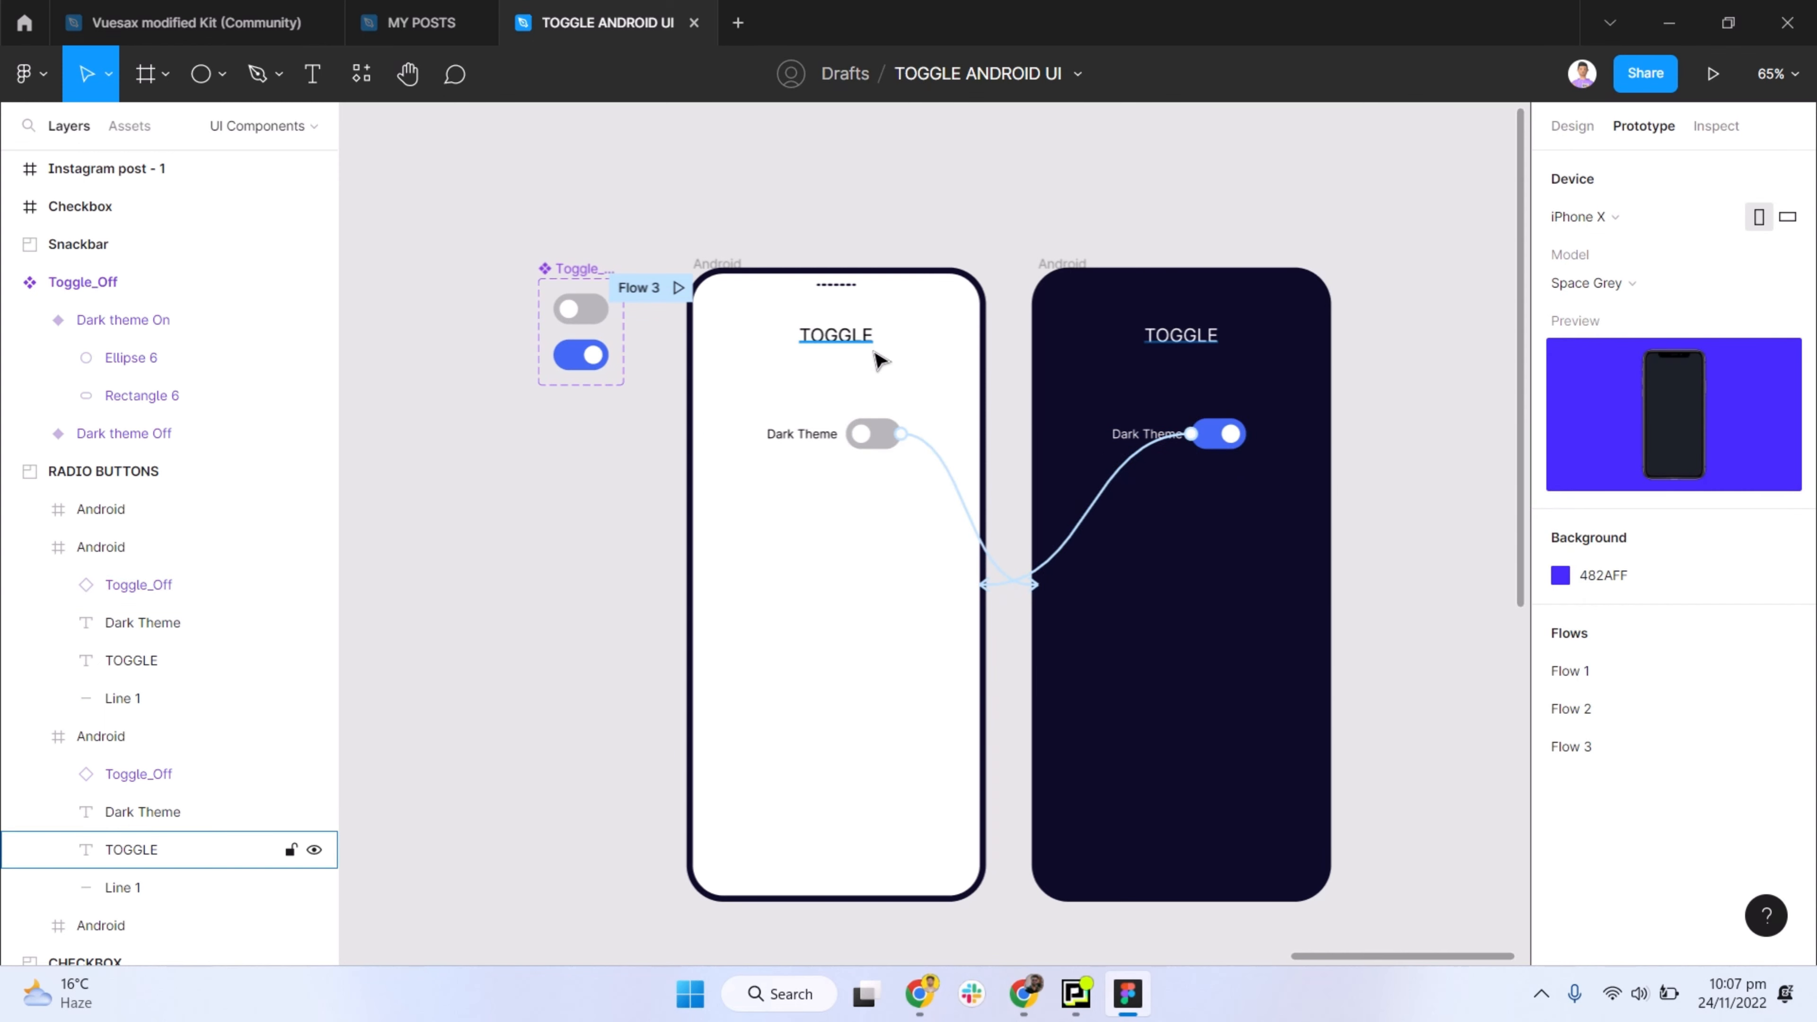
- Preview Flow 3 and test the Dark Theme toggle by switching it on and off several times
left_click(679, 286)
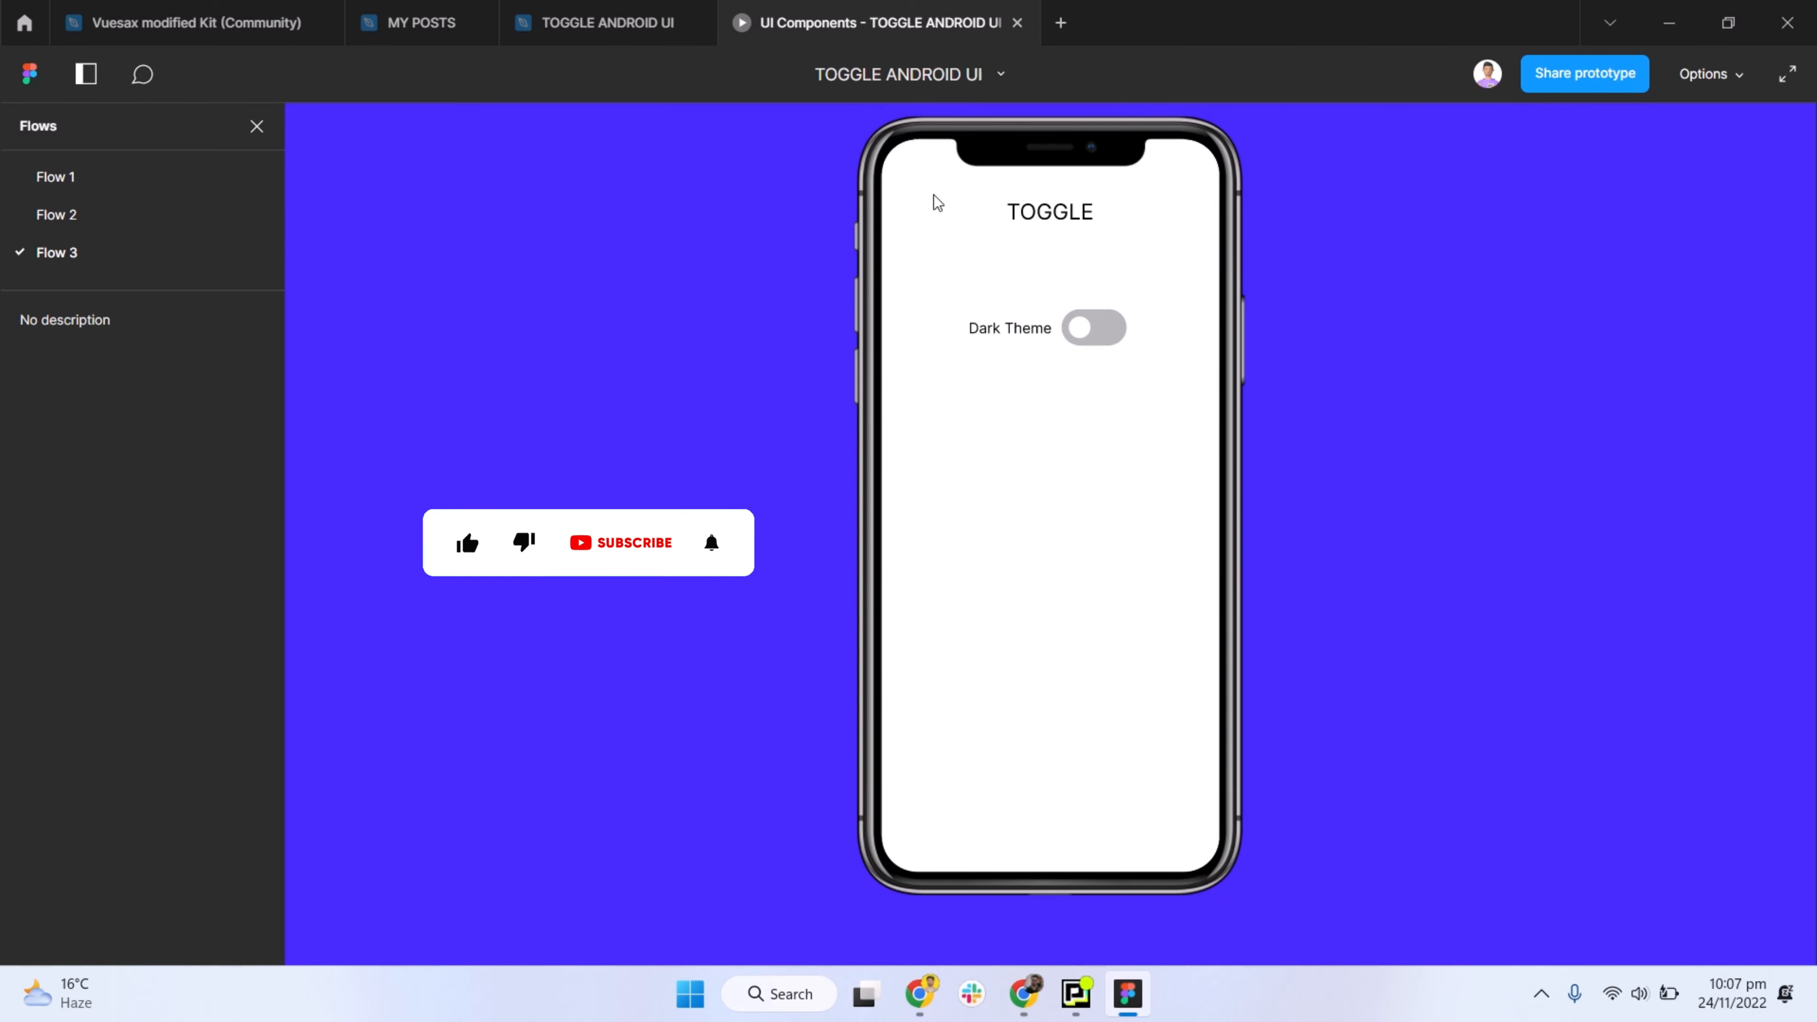
left_click(1089, 328)
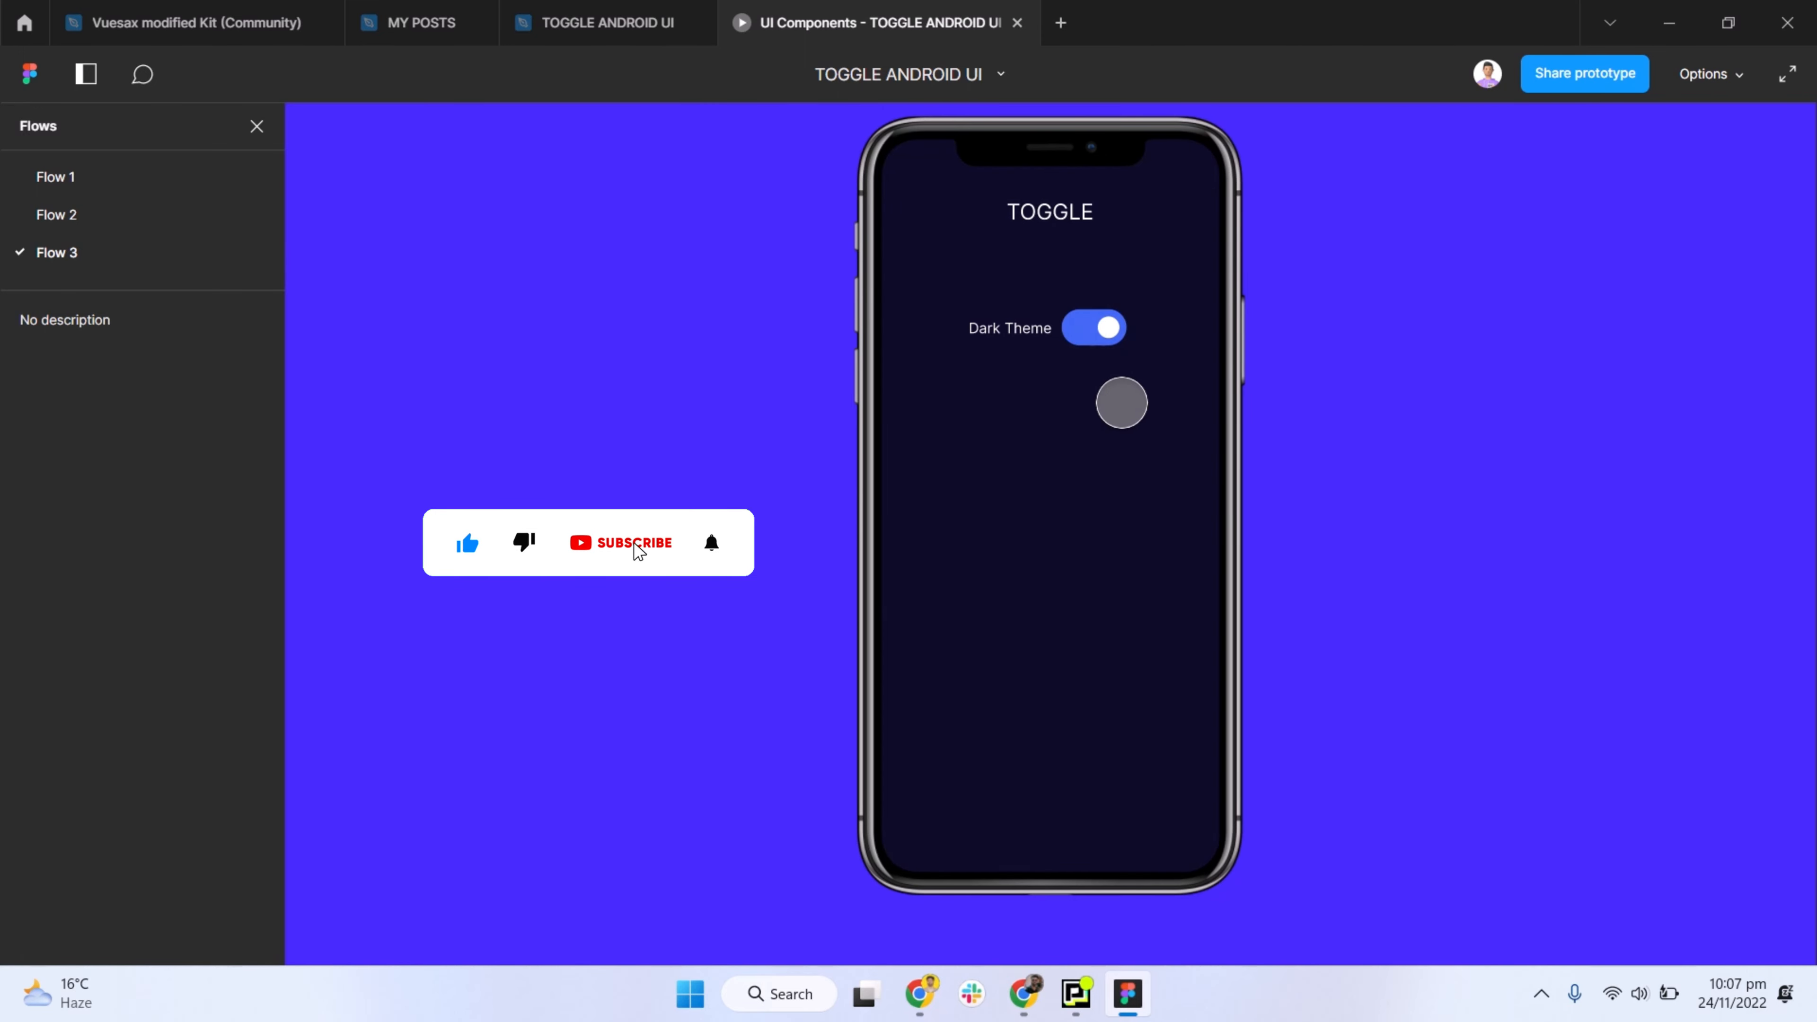
left_click(1115, 328)
left_click(1088, 338)
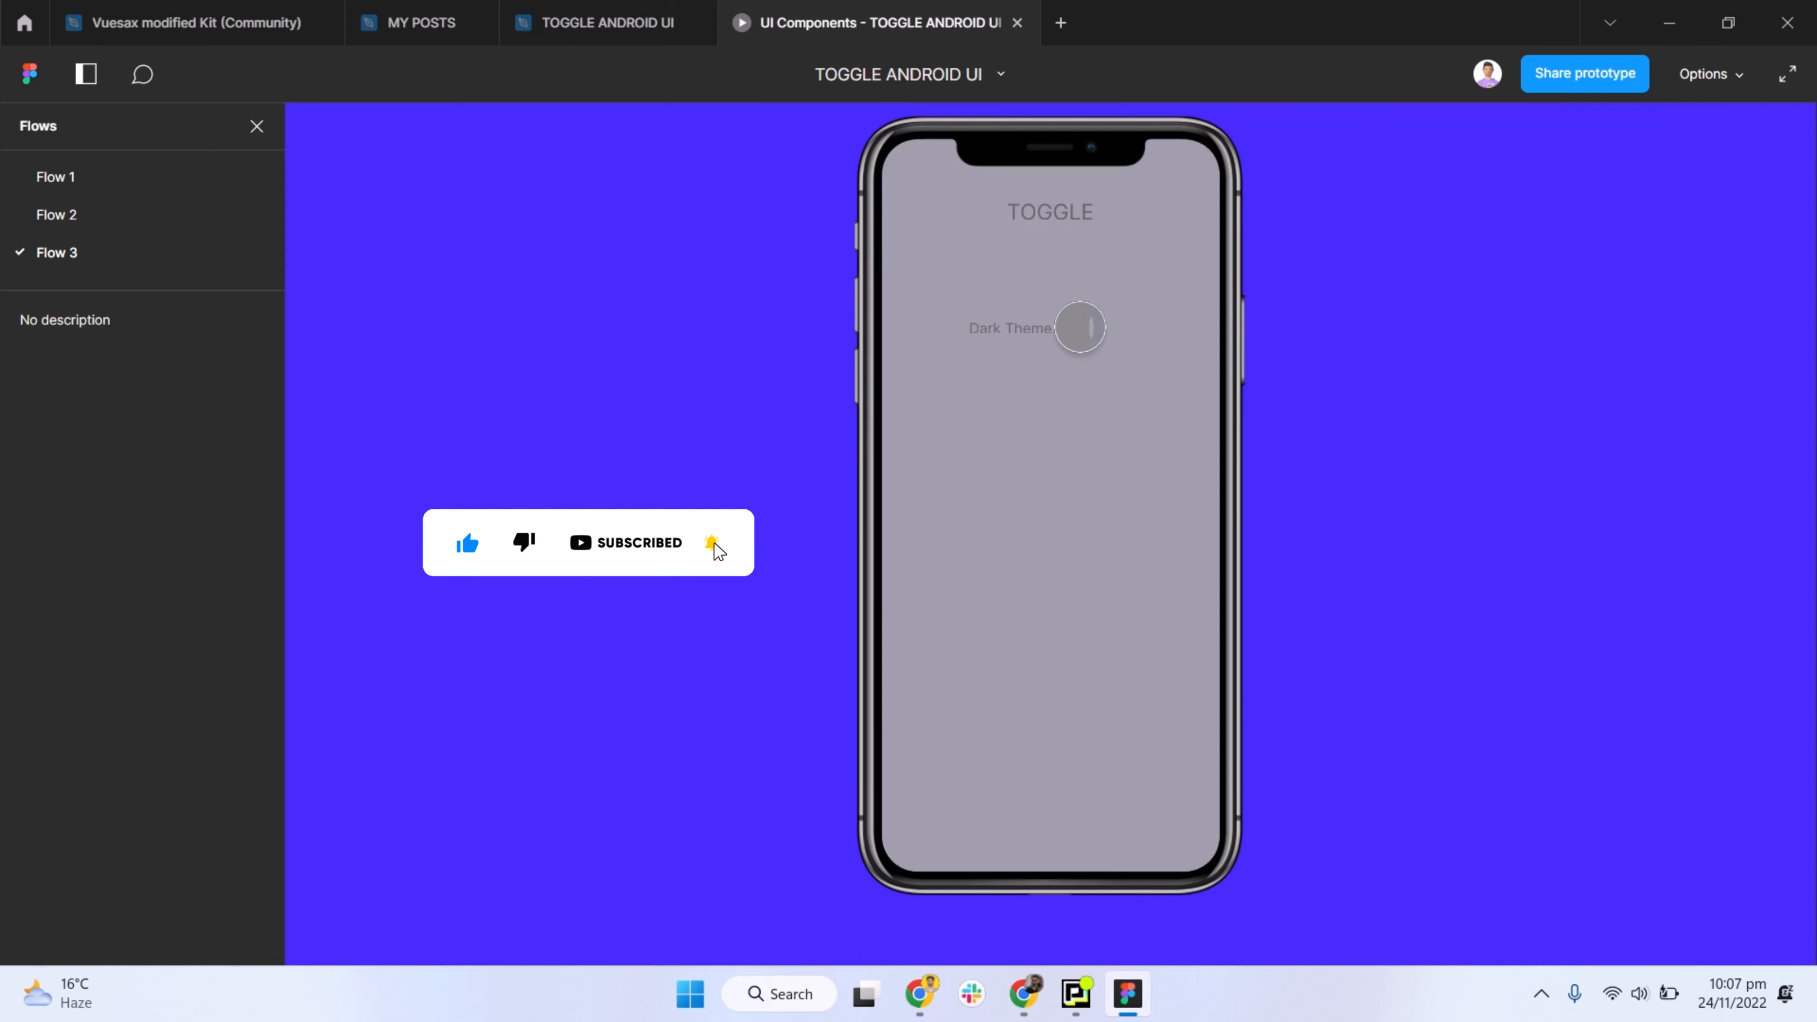
left_click(1109, 327)
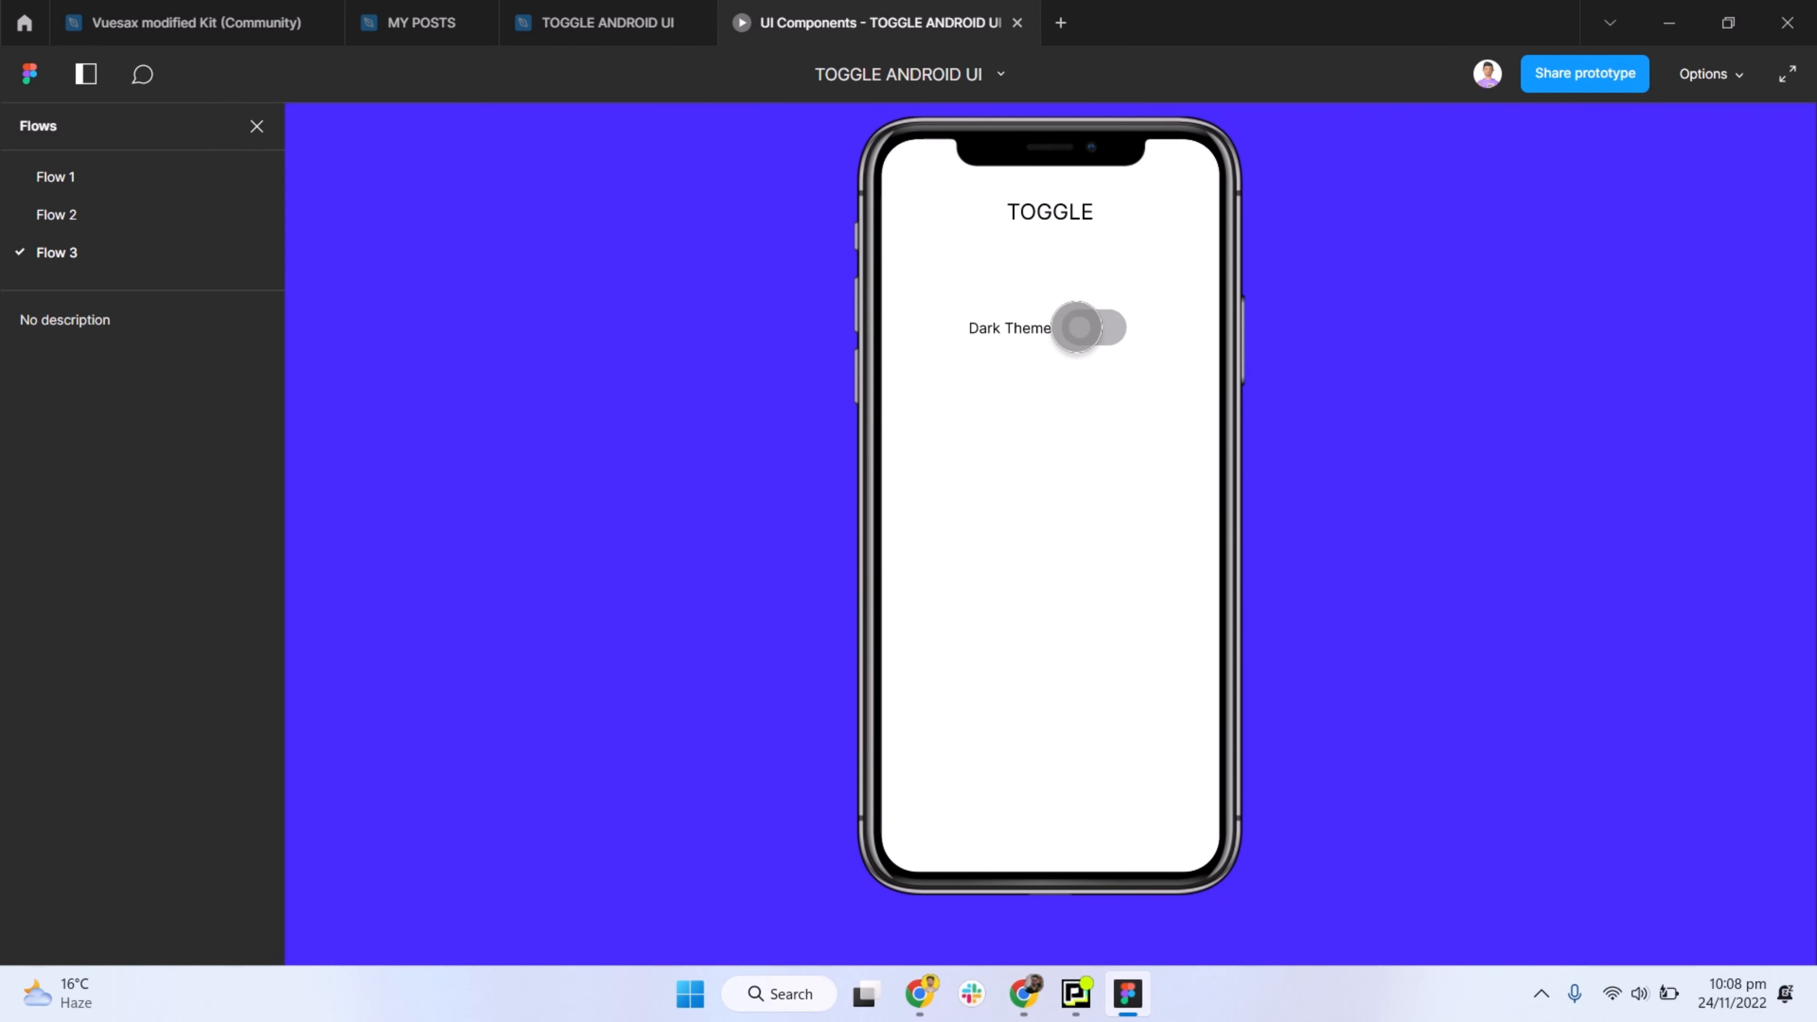